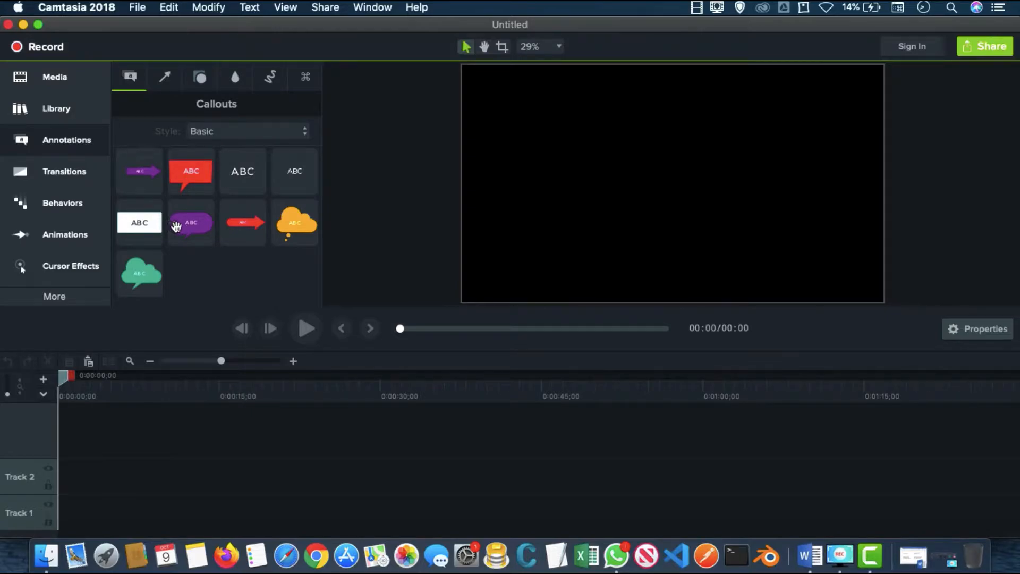
# Step: Import Sand_Watch_and_Colorful_School_Supplies_2.mov into the media bin and place it at the start of Track 1
pyautogui.press('super+i')
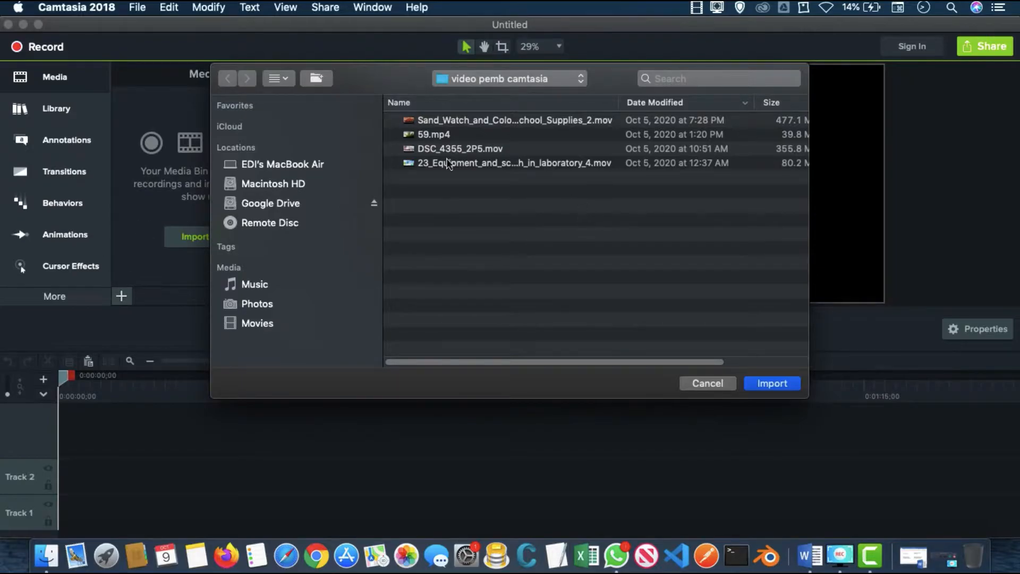
pyautogui.click(457, 115)
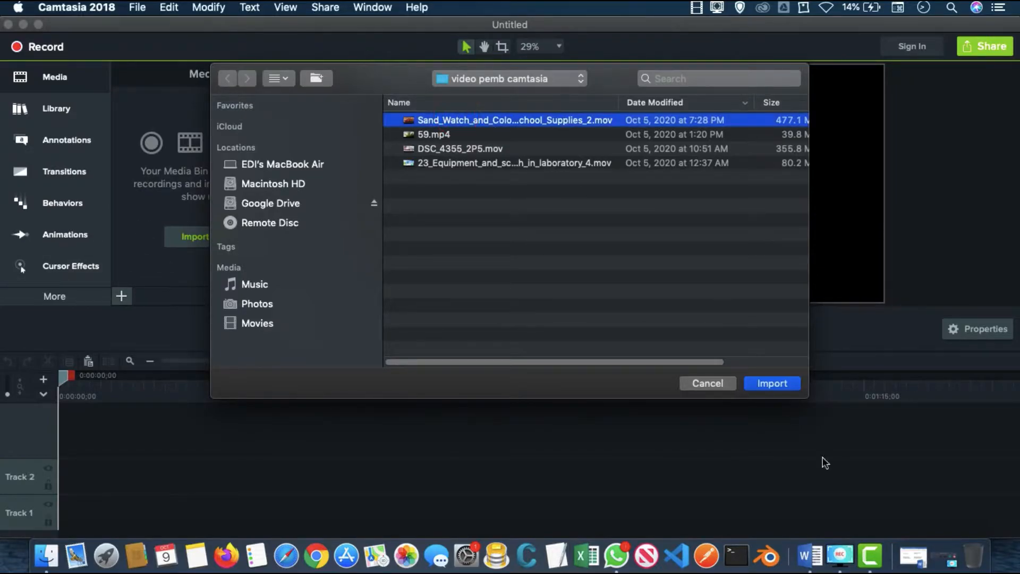
pyautogui.press('Return')
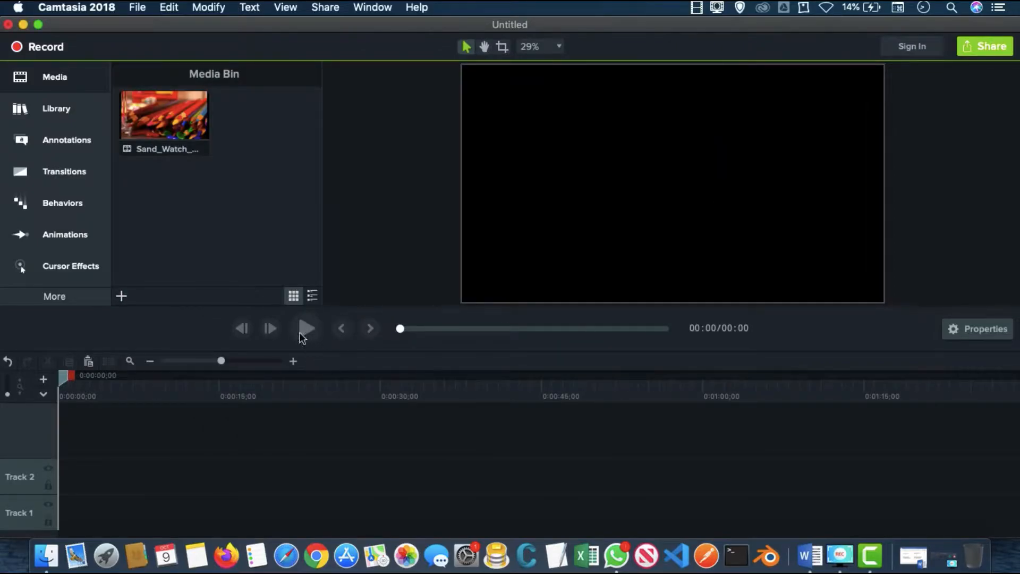
pyautogui.moveTo(177, 99); pyautogui.dragTo(62, 518)
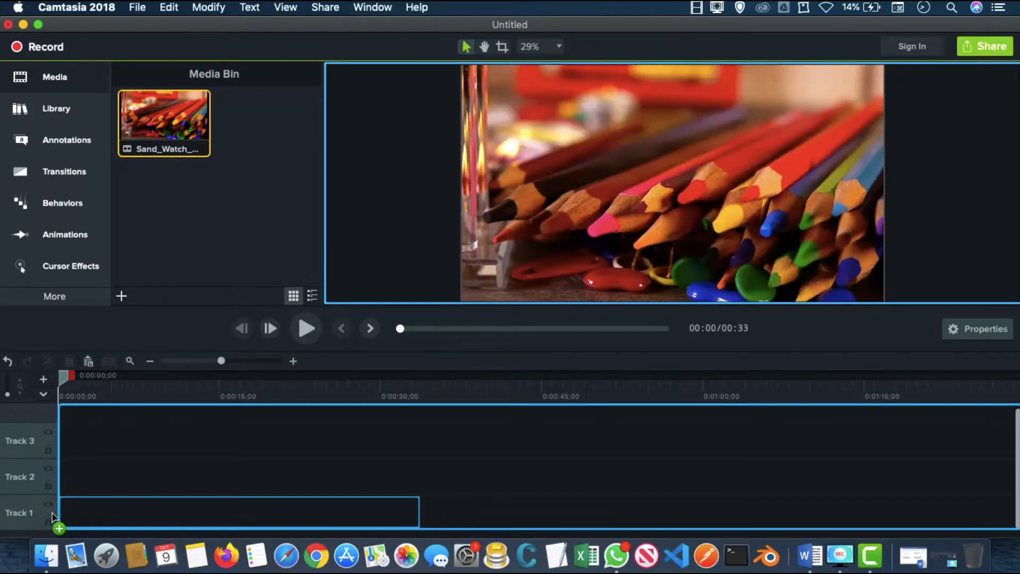
# Step: Play a short preview of the pencil clip and return the playhead to the start of the timeline
pyautogui.click(308, 325)
pyautogui.click(310, 324)
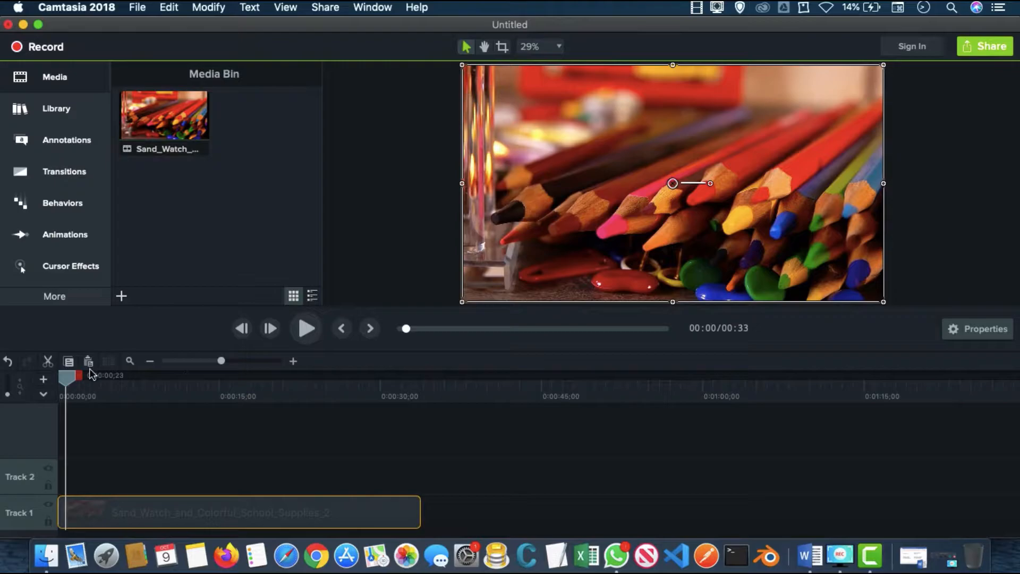
pyautogui.moveTo(69, 378); pyautogui.dragTo(57, 379)
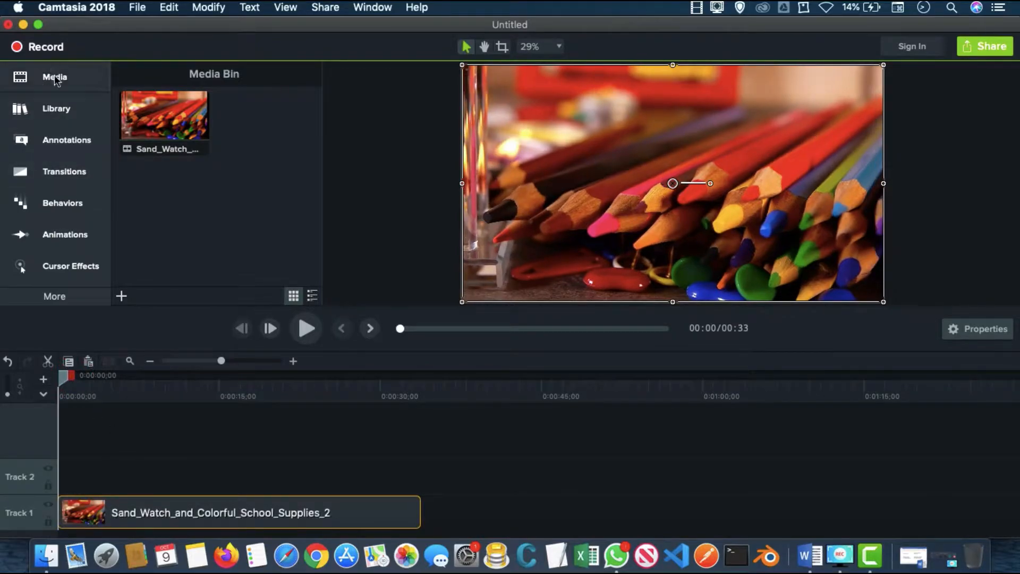
# Step: Add the white rectangular Basic callout to Track 2, starting at 0:00:01;06
pyautogui.click(68, 144)
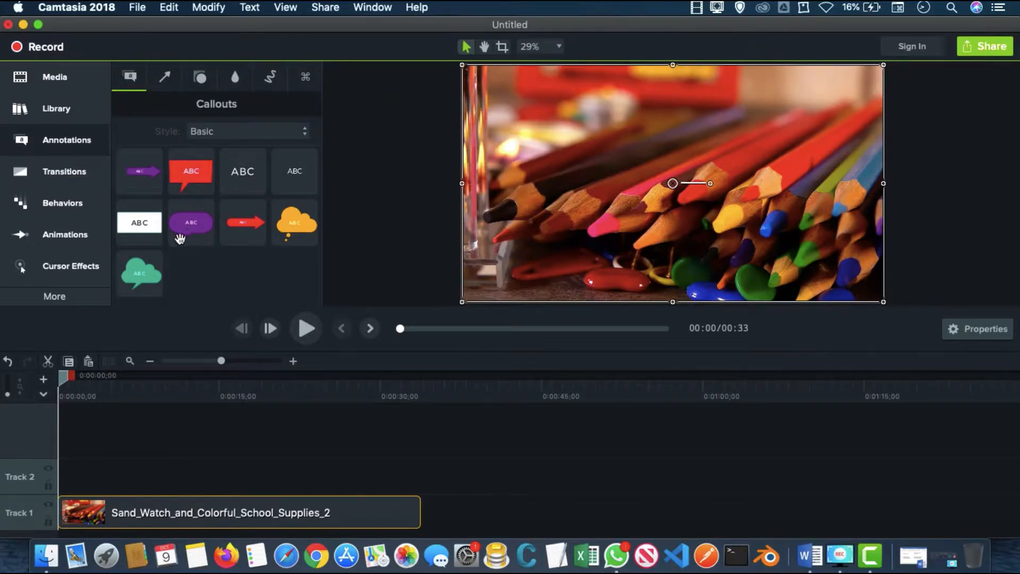
pyautogui.click(141, 220)
pyautogui.moveTo(141, 221)
pyautogui.mouseDown()
pyautogui.moveTo(349, 222)
pyautogui.moveTo(584, 255)
pyautogui.moveTo(250, 266)
pyautogui.moveTo(141, 221)
pyautogui.mouseUp()
pyautogui.moveTo(66, 373); pyautogui.dragTo(78, 375)
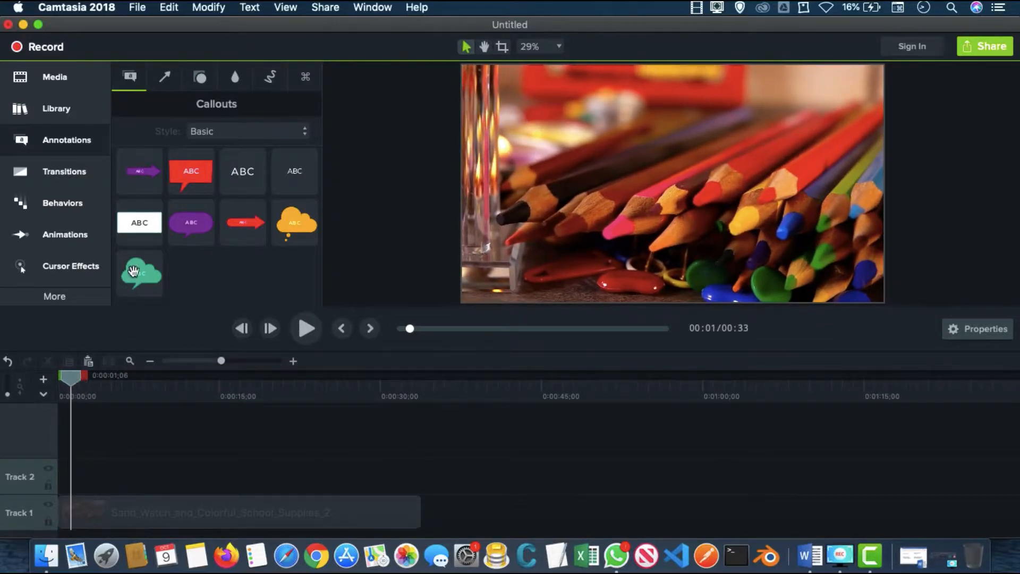
pyautogui.click(151, 225)
pyautogui.moveTo(152, 225); pyautogui.dragTo(79, 483)
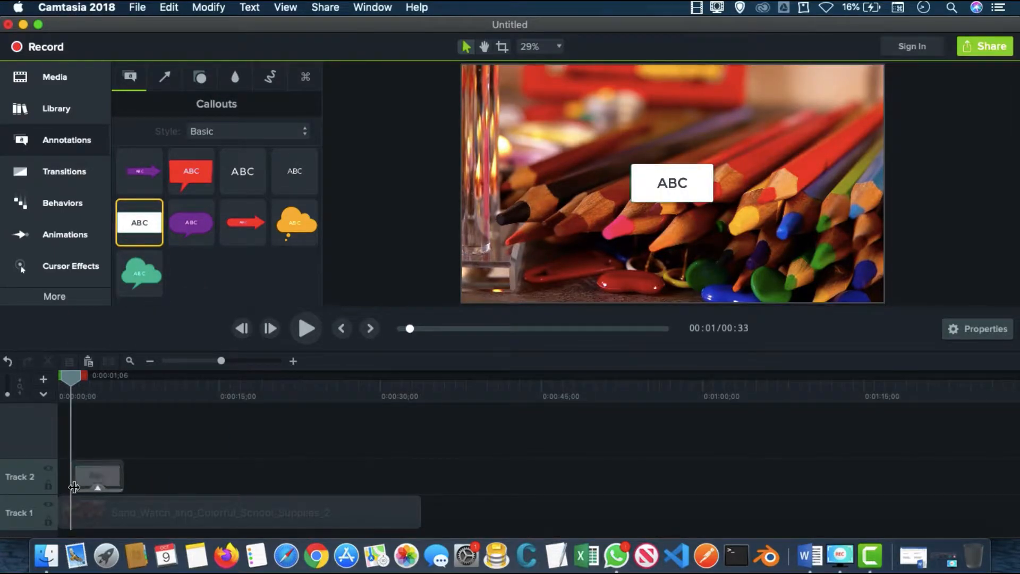
# Step: Move the callout to the lower part of the video frame and stretch it into a wide banner
pyautogui.click(687, 192)
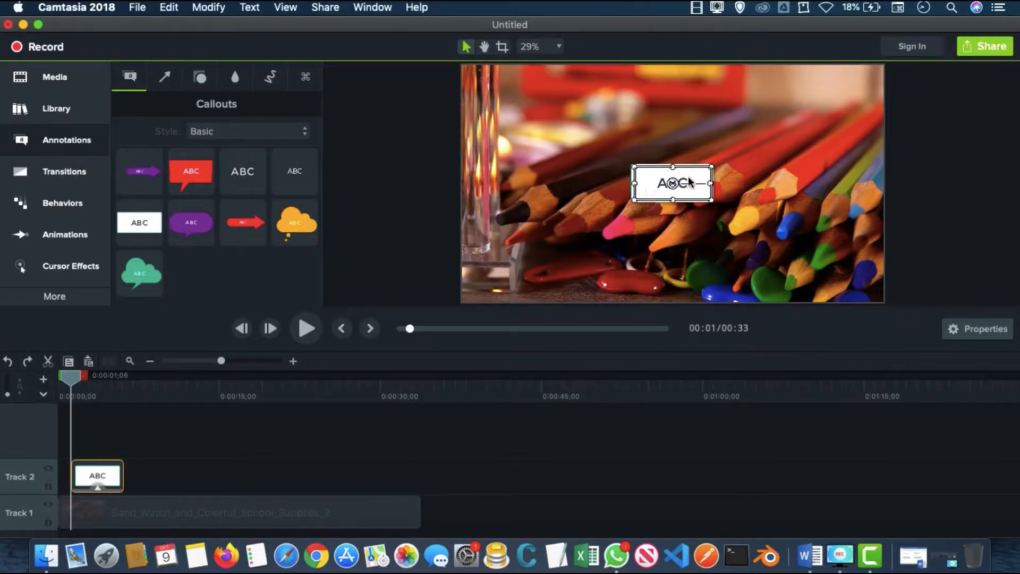
pyautogui.moveTo(709, 184); pyautogui.dragTo(647, 241)
pyautogui.moveTo(572, 241); pyautogui.dragTo(523, 240)
pyautogui.moveTo(649, 242); pyautogui.dragTo(820, 240)
# Step: Replace the callout text with "Latihan Menggunakan Menu Annotations", then widen the box around it and centre it horizontally
pyautogui.doubleClick(654, 240)
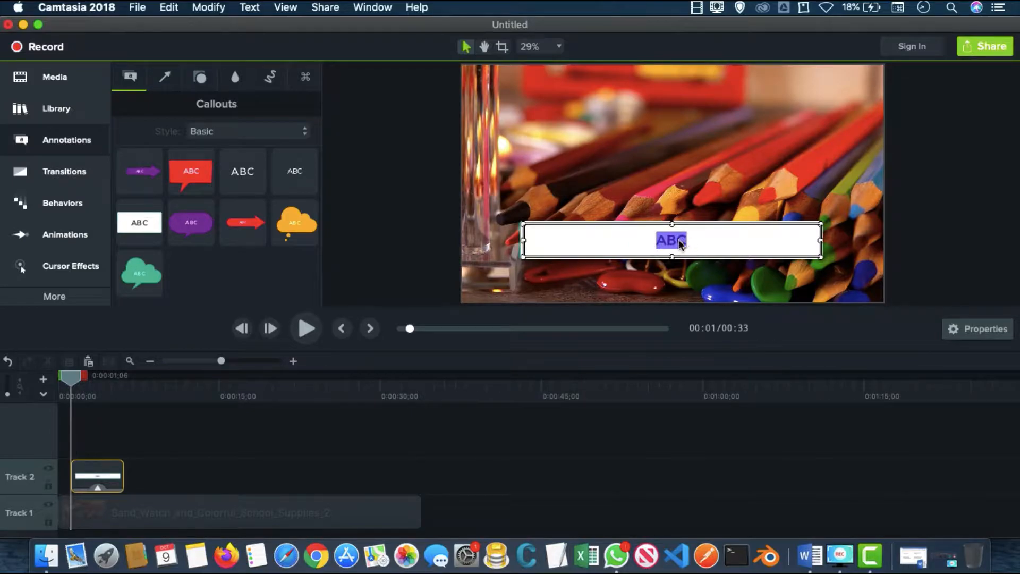
pyautogui.press('super+Right')
pyautogui.press('shift+super+Left')
pyautogui.write('Lat')
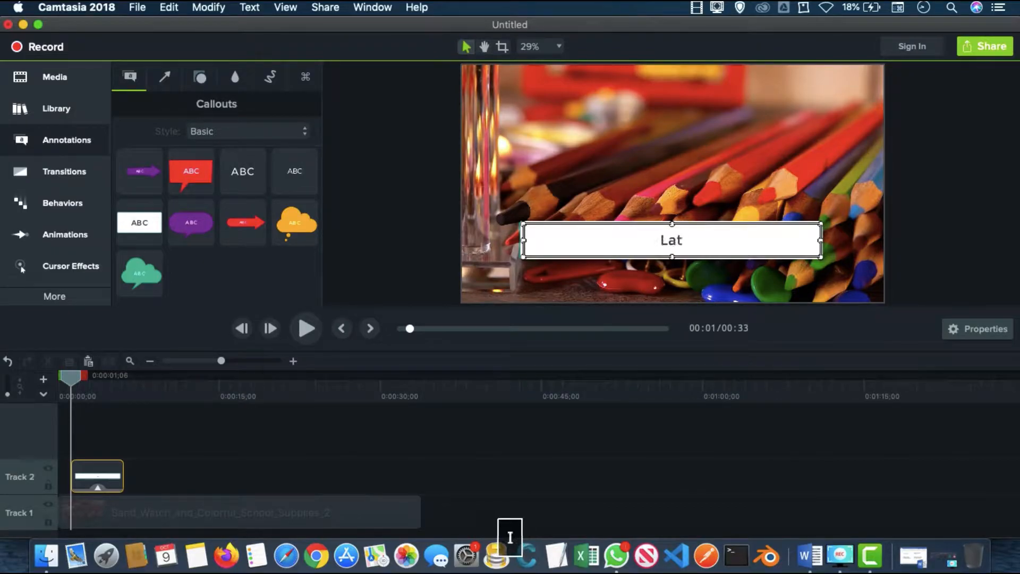
pyautogui.write('ihan Me')
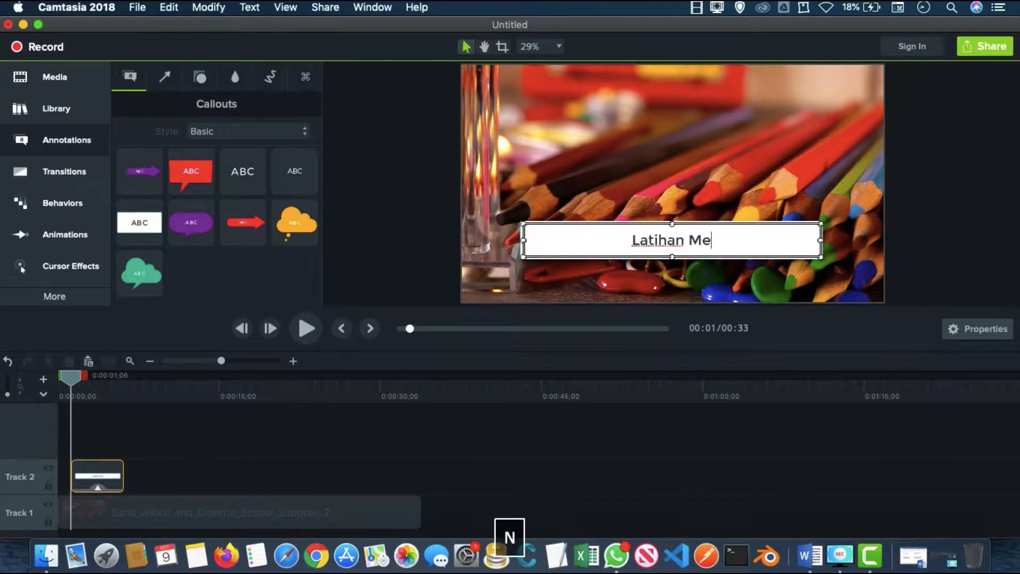
pyautogui.write('nggunakan Menu Annota')
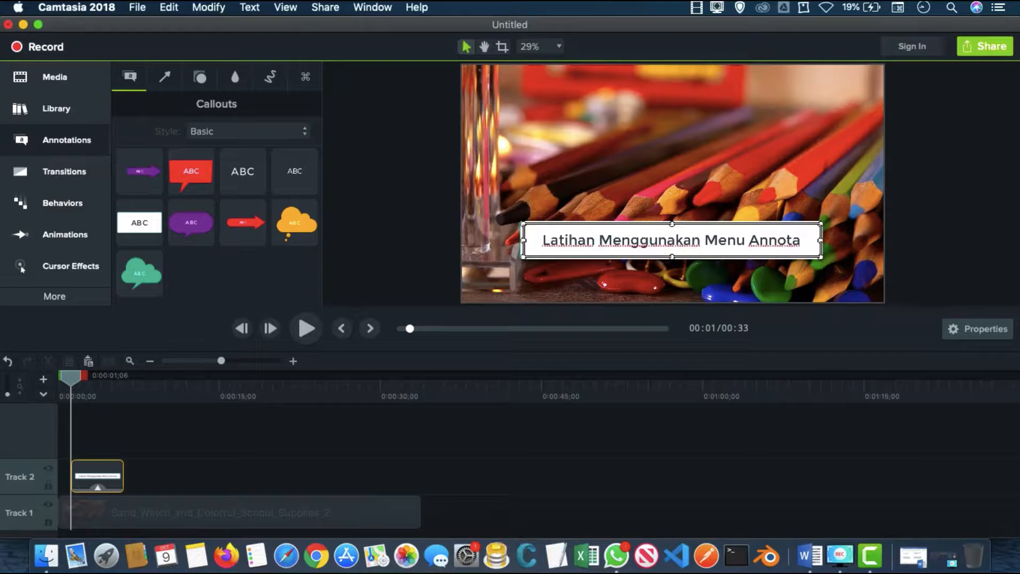
pyautogui.write('tions')
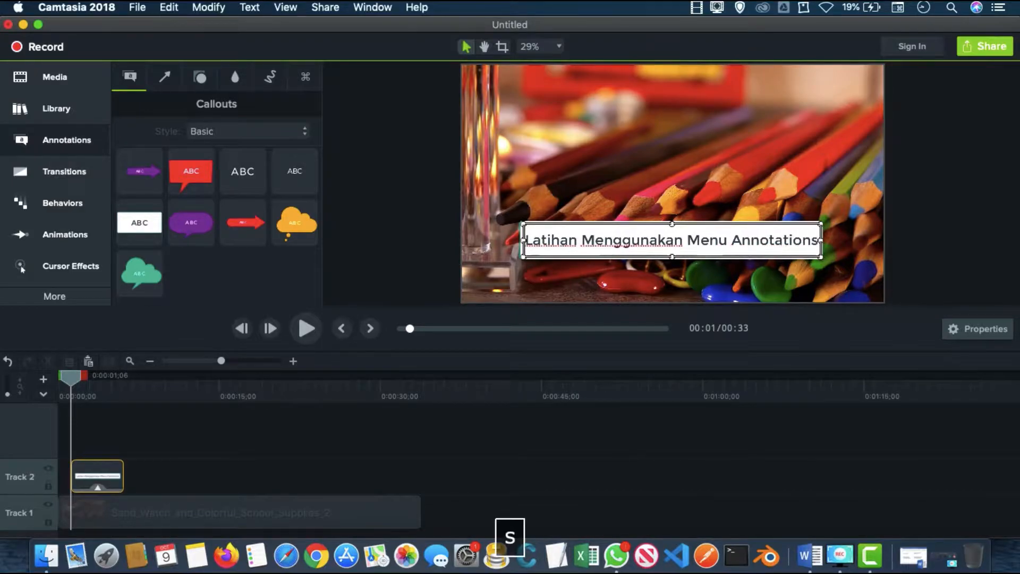
pyautogui.moveTo(821, 247); pyautogui.dragTo(843, 247)
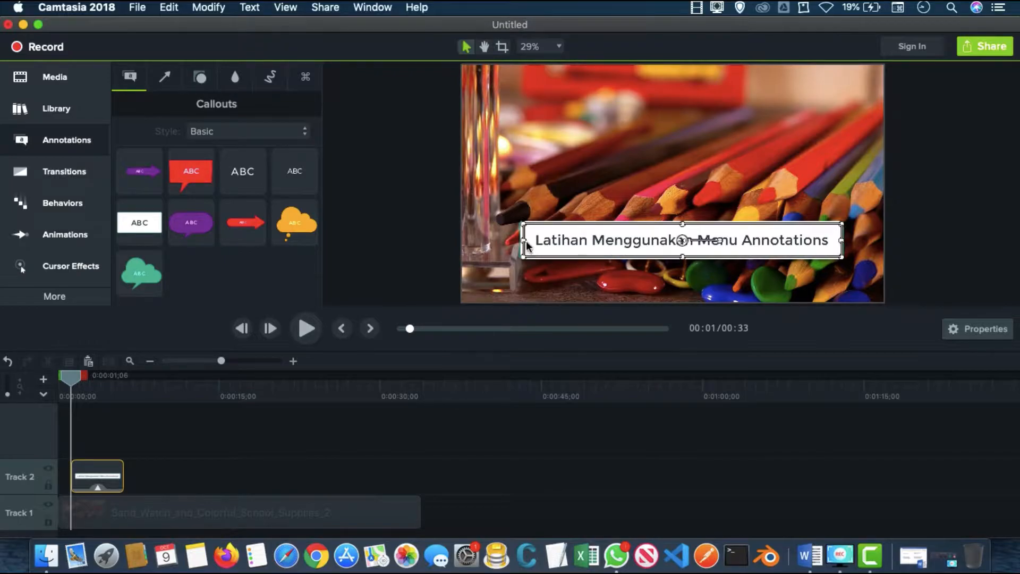
pyautogui.moveTo(611, 240); pyautogui.dragTo(614, 241)
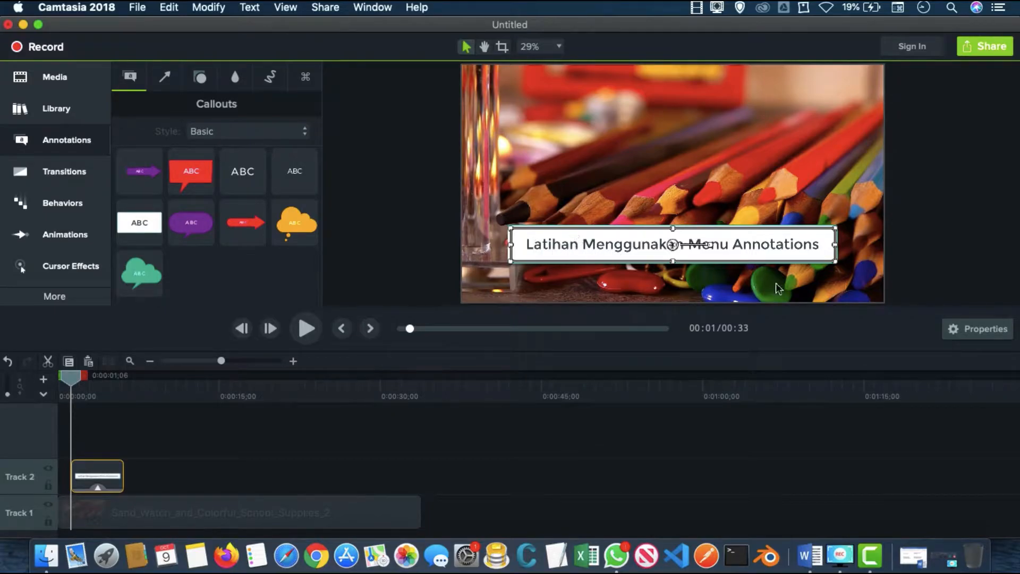
# Step: Change the callout's solid fill to dark navy blue, RGB 6, 5, 42
pyautogui.click(986, 332)
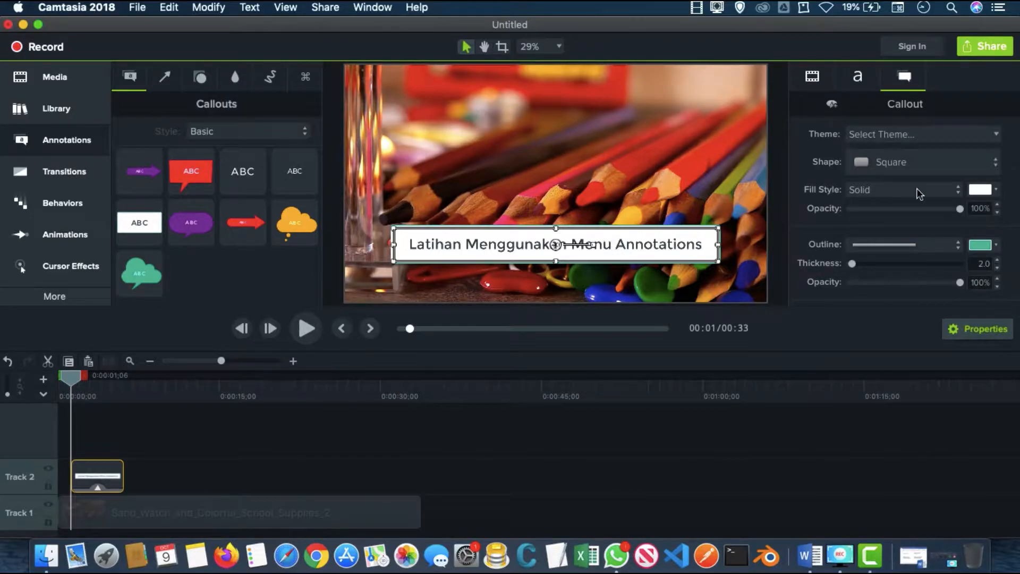
pyautogui.click(980, 190)
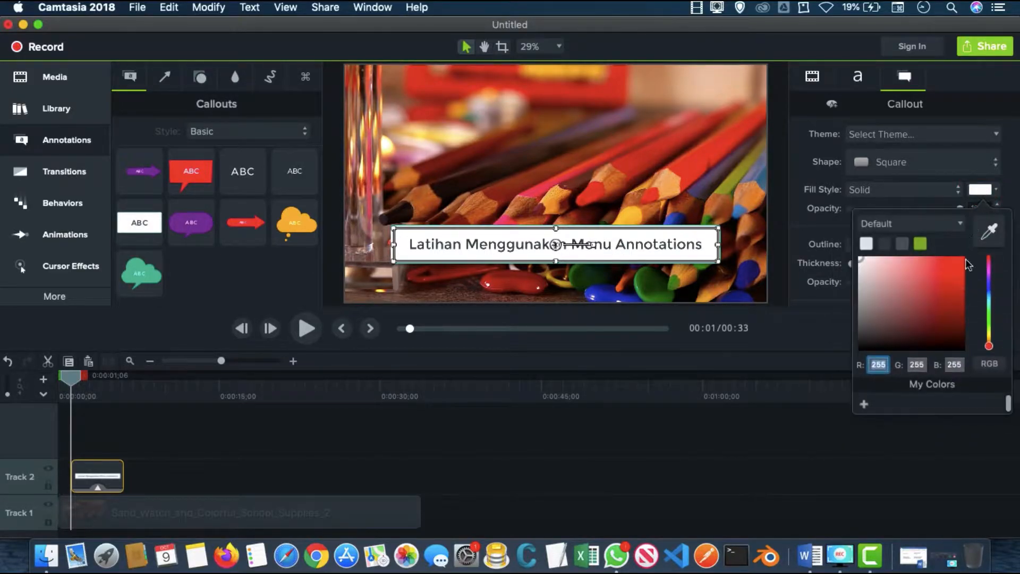
pyautogui.moveTo(923, 279); pyautogui.dragTo(928, 348)
pyautogui.moveTo(987, 301); pyautogui.dragTo(989, 285)
pyautogui.click(951, 336)
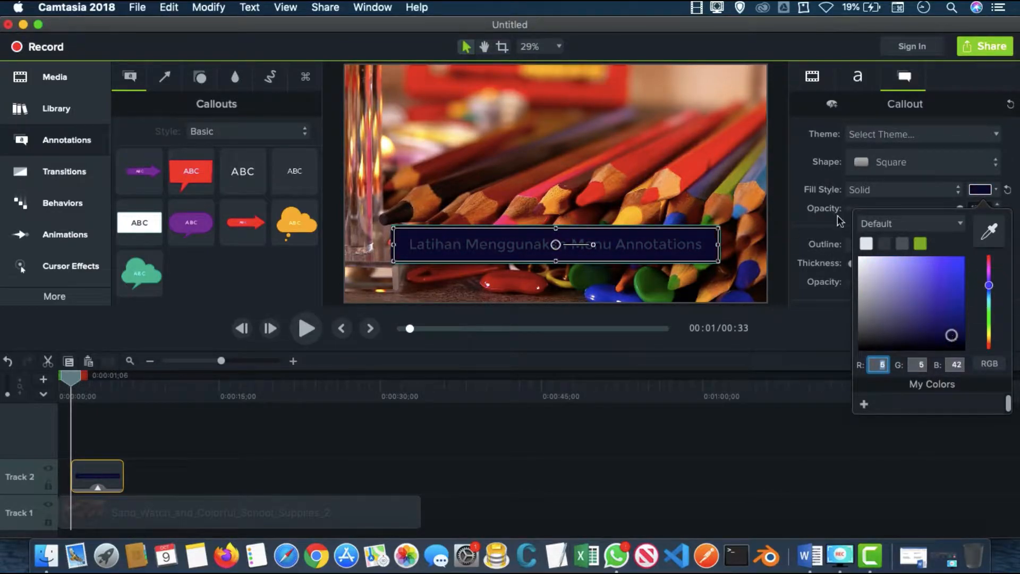
pyautogui.click(811, 156)
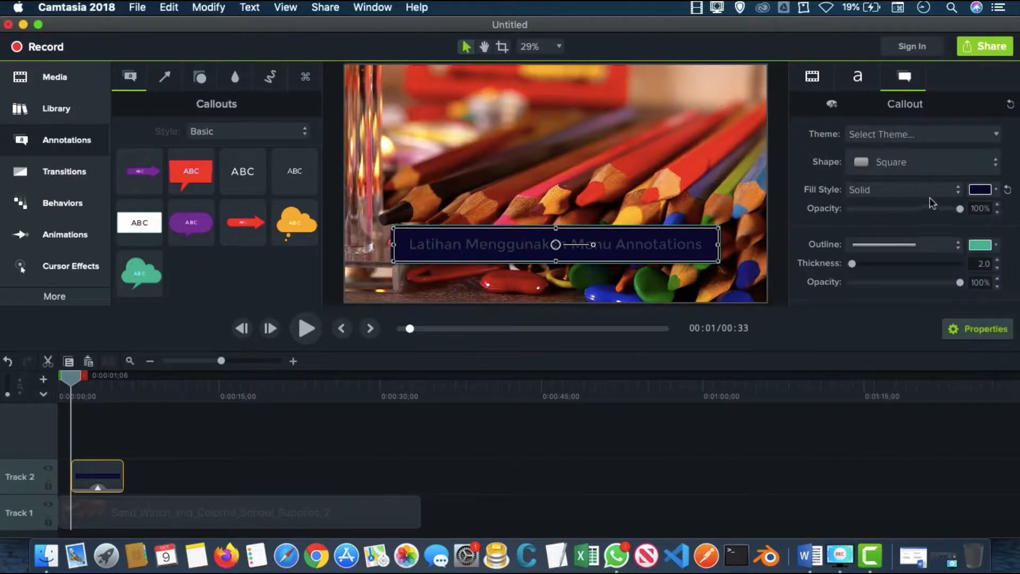
# Step: Lower the callout's fill opacity to 45%, checking its look against the video
pyautogui.moveTo(960, 209); pyautogui.dragTo(933, 210)
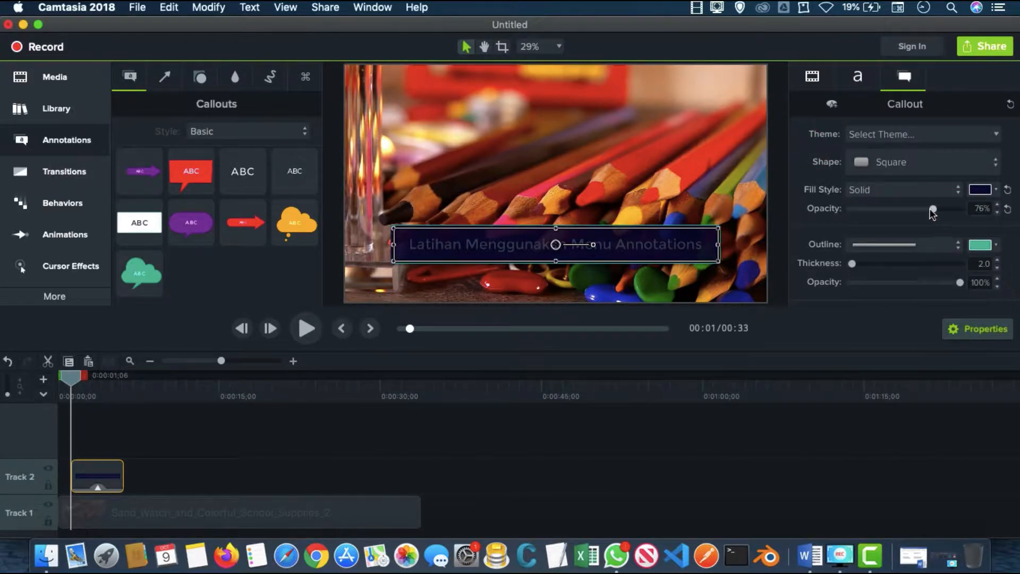
pyautogui.click(592, 200)
pyautogui.click(672, 257)
pyautogui.moveTo(931, 210); pyautogui.dragTo(908, 211)
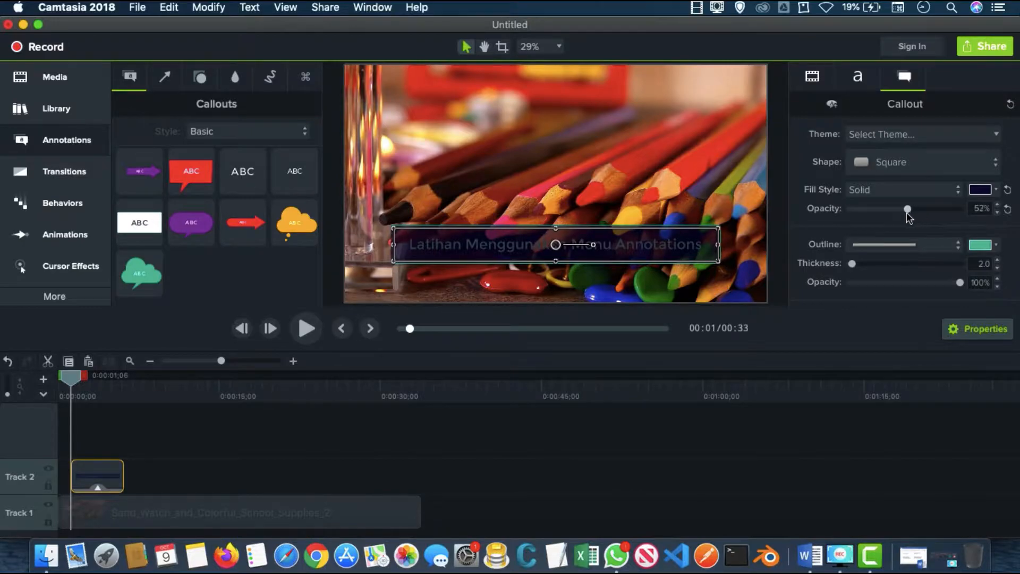
pyautogui.click(729, 210)
pyautogui.click(635, 243)
pyautogui.click(907, 212)
pyautogui.moveTo(906, 210)
pyautogui.mouseDown()
pyautogui.moveTo(861, 210)
pyautogui.moveTo(899, 211)
pyautogui.mouseUp()
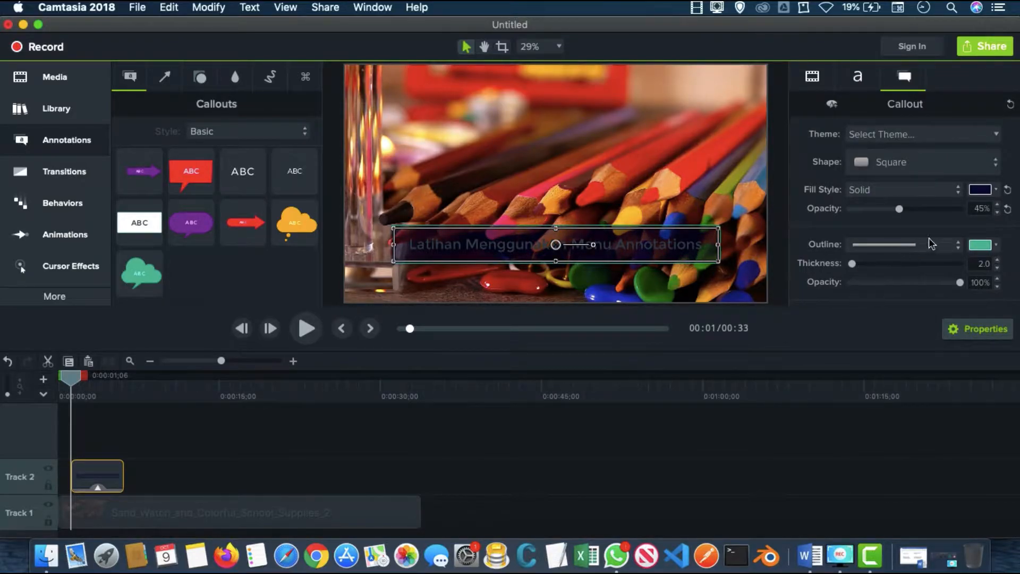
pyautogui.click(697, 218)
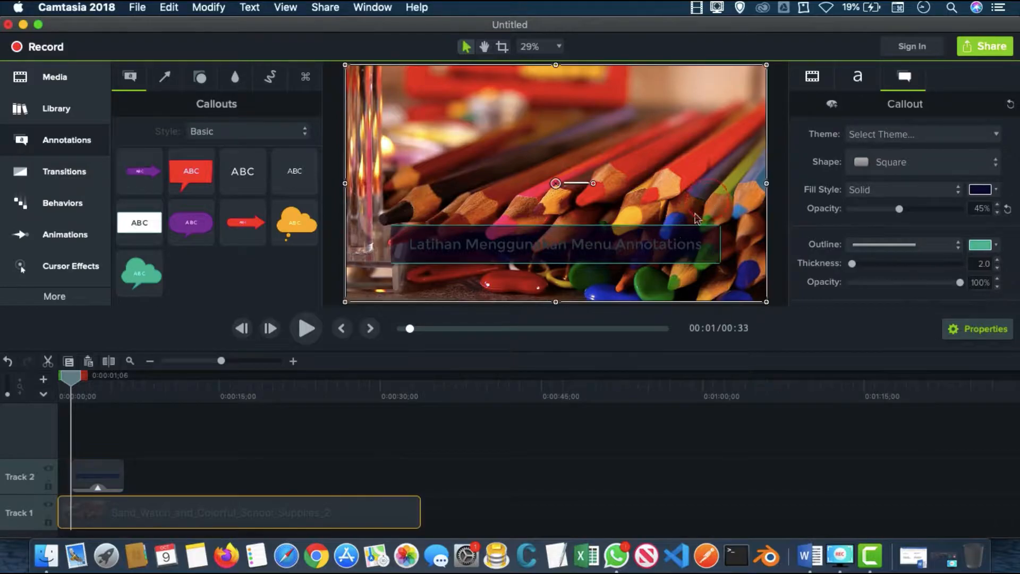
pyautogui.click(635, 254)
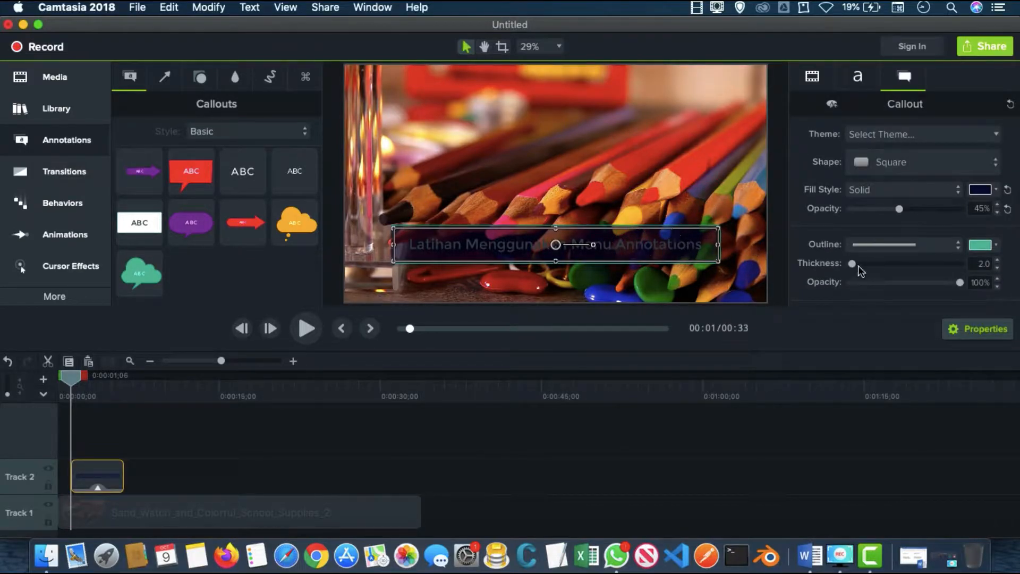
# Step: Set the callout's outline thickness to 0 and its outline opacity to 64%
pyautogui.moveTo(851, 265)
pyautogui.mouseDown()
pyautogui.moveTo(829, 268)
pyautogui.moveTo(923, 265)
pyautogui.moveTo(850, 266)
pyautogui.moveTo(871, 265)
pyautogui.moveTo(850, 266)
pyautogui.moveTo(860, 265)
pyautogui.mouseUp()
pyautogui.moveTo(960, 283); pyautogui.dragTo(922, 285)
pyautogui.moveTo(860, 264); pyautogui.dragTo(849, 264)
pyautogui.click(672, 182)
pyautogui.click(660, 244)
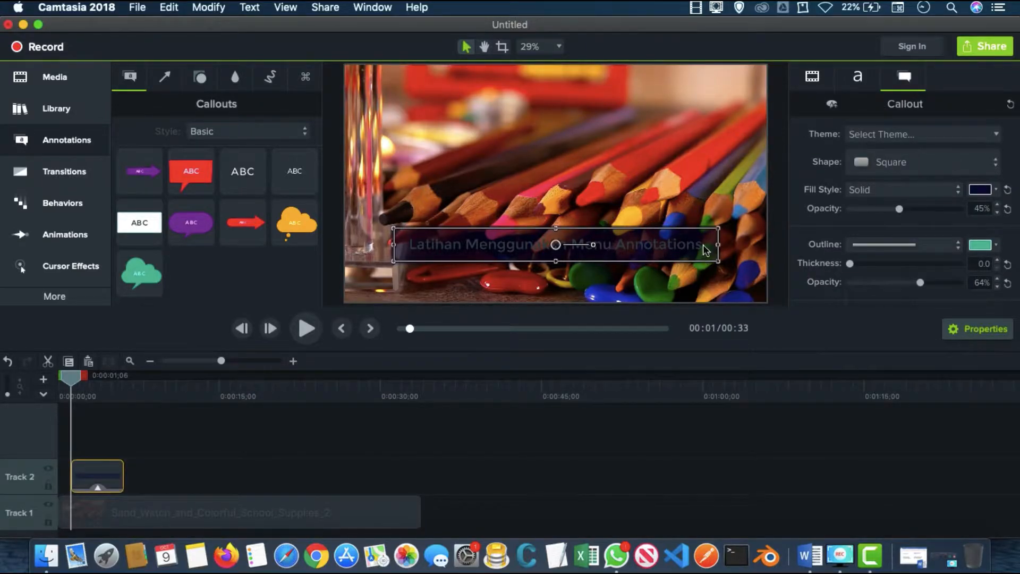
# Step: Change the callout's text colour to white, RGB 255, 255, 255
pyautogui.click(858, 78)
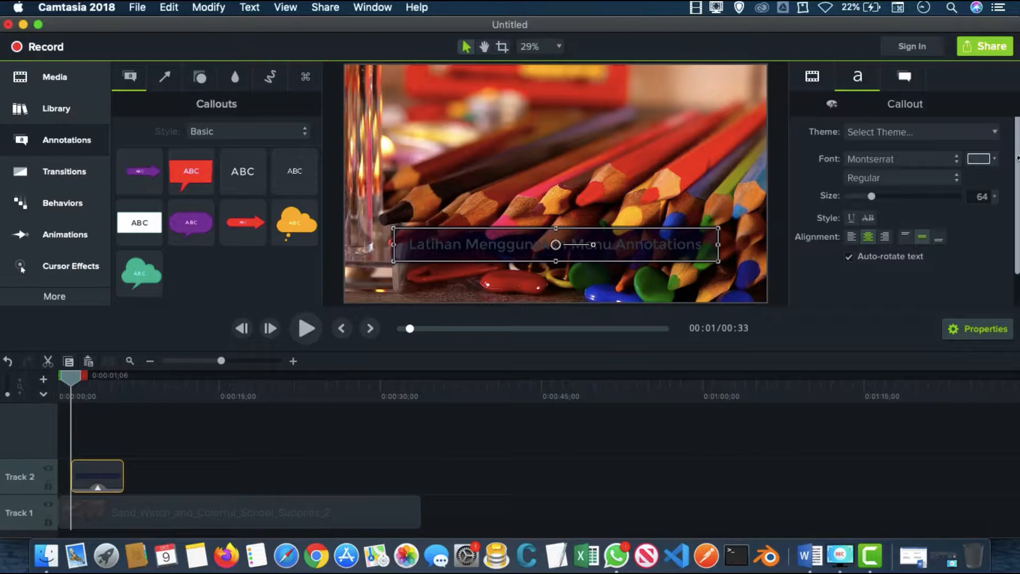
pyautogui.click(979, 158)
pyautogui.moveTo(932, 266); pyautogui.dragTo(833, 223)
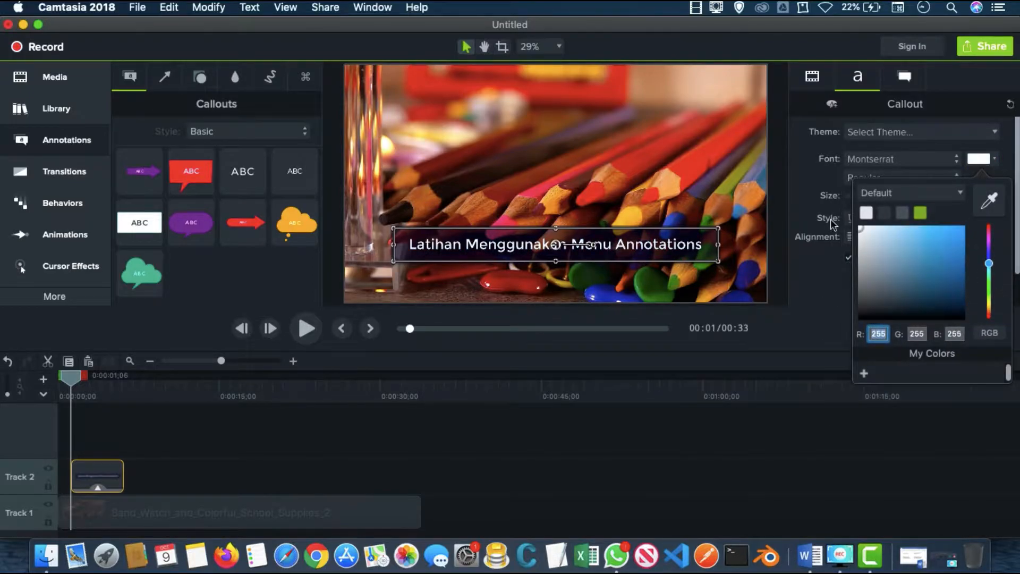
pyautogui.click(931, 144)
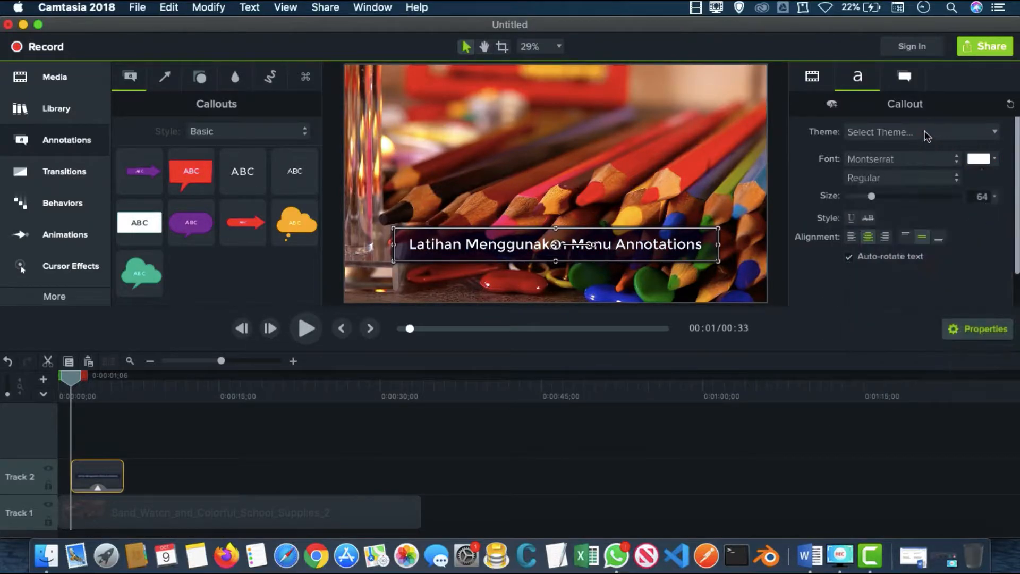
# Step: Set the callout's font to Arial Hebrew Scholar in the Bold style
pyautogui.click(927, 166)
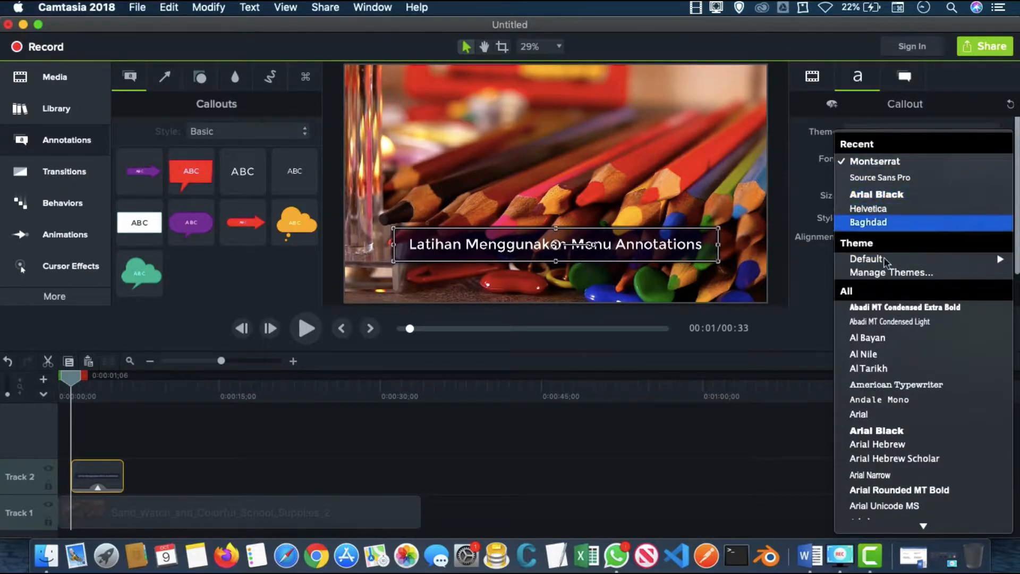
pyautogui.scroll(-3, 935, 297)
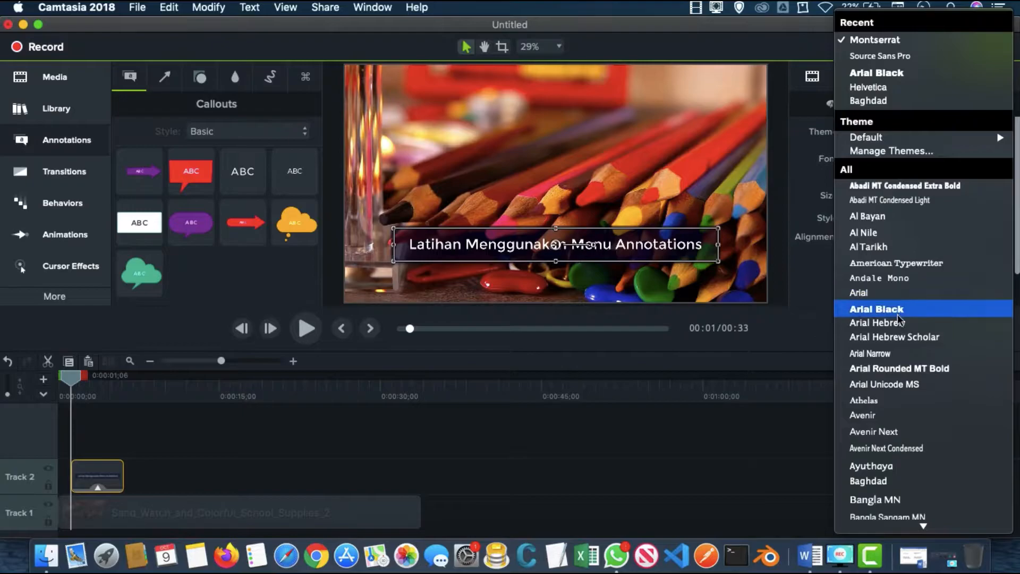
pyautogui.click(897, 337)
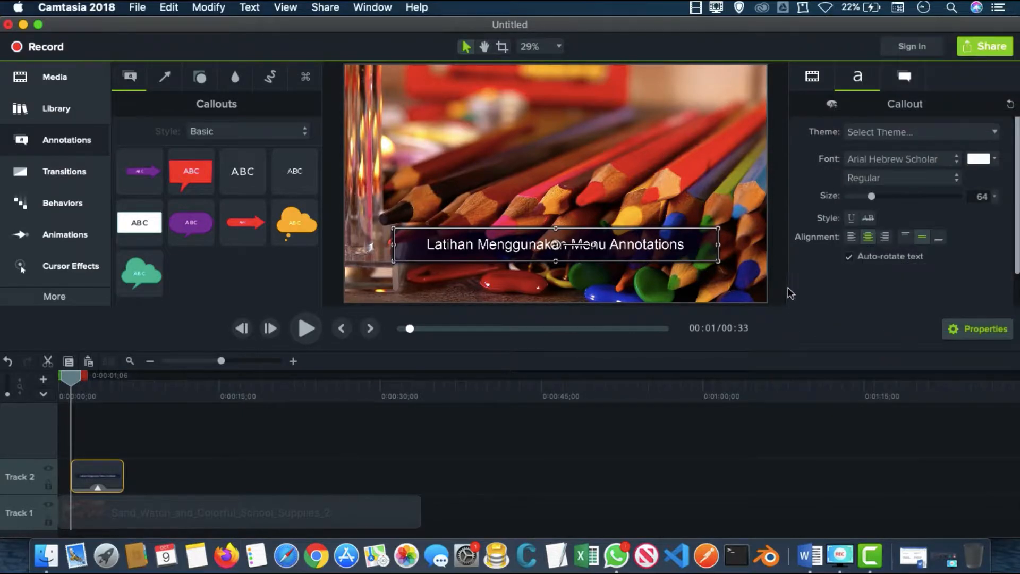
pyautogui.click(907, 165)
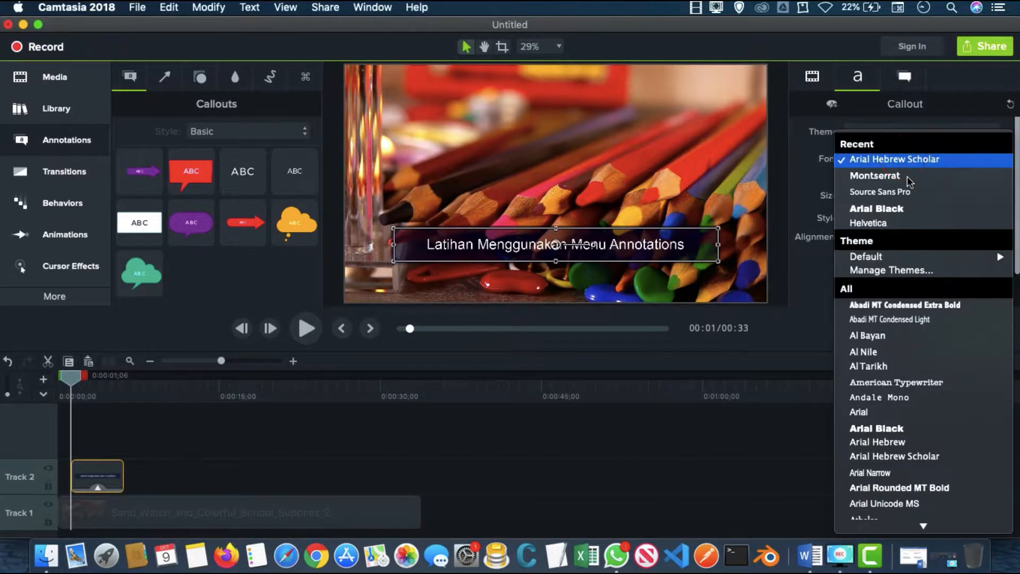
pyautogui.click(819, 177)
pyautogui.click(891, 179)
pyautogui.click(884, 210)
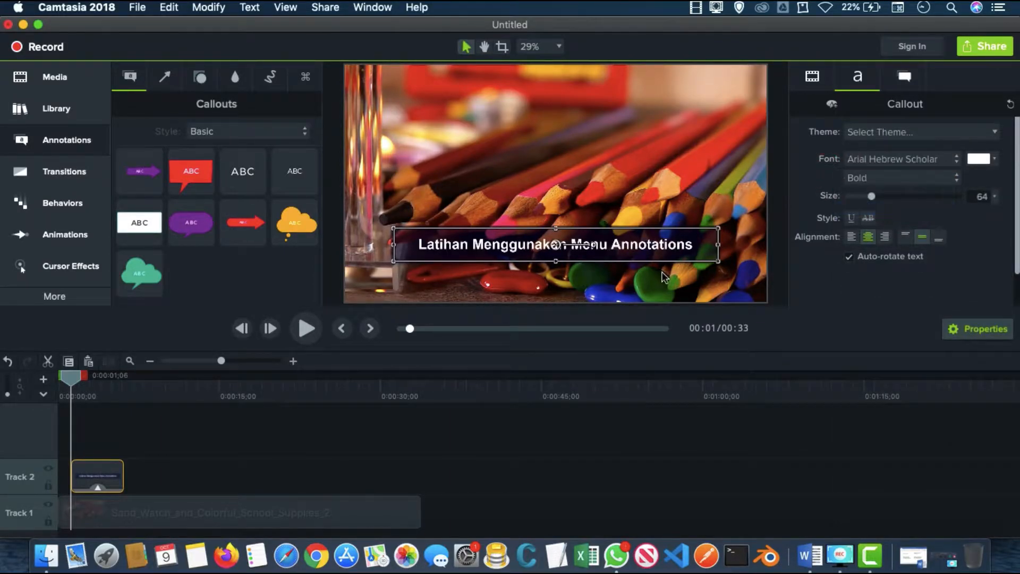
# Step: Set the callout's font size to 79 and try the text alignments, ending with horizontally centred and vertically middle
pyautogui.moveTo(872, 199)
pyautogui.mouseDown()
pyautogui.moveTo(892, 197)
pyautogui.moveTo(878, 197)
pyautogui.mouseUp()
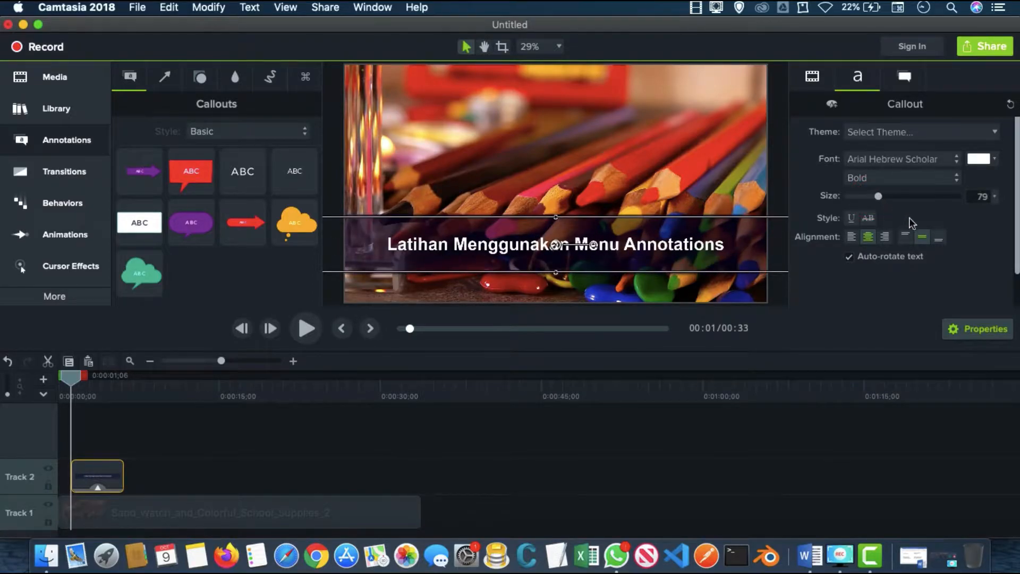
pyautogui.click(852, 238)
pyautogui.click(868, 237)
pyautogui.click(885, 238)
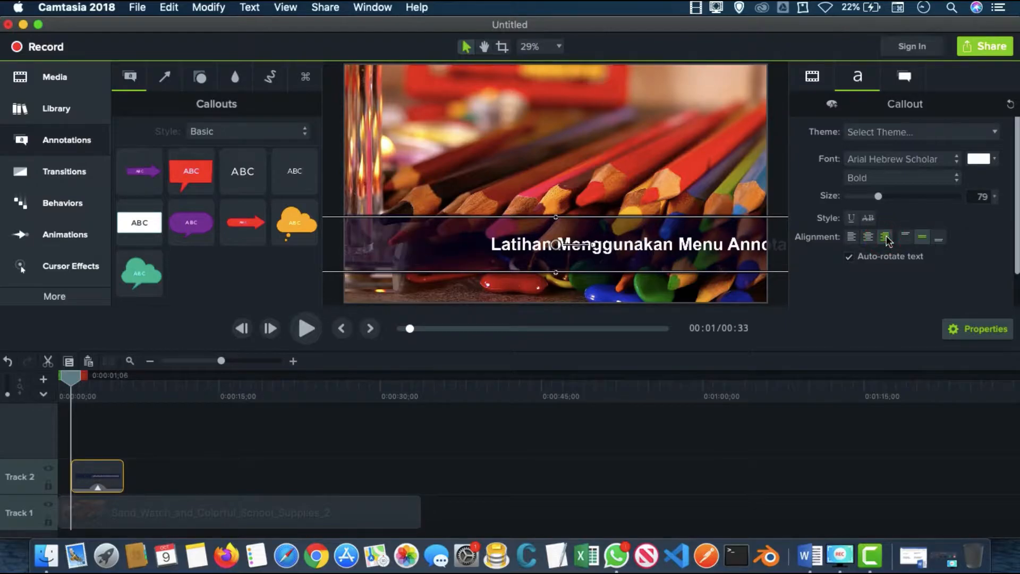
pyautogui.click(906, 237)
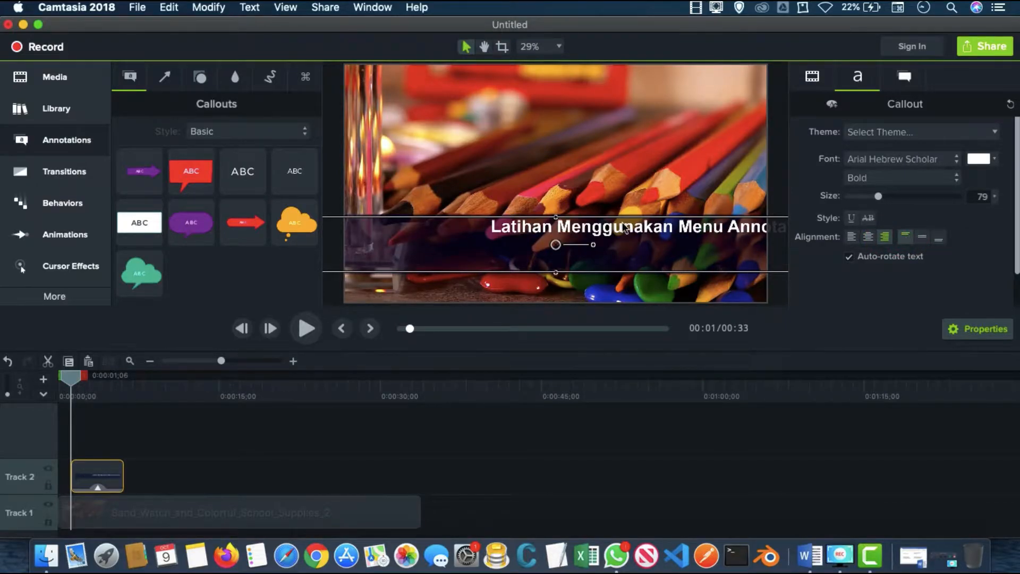
pyautogui.click(921, 239)
pyautogui.click(939, 240)
pyautogui.click(921, 239)
pyautogui.click(868, 236)
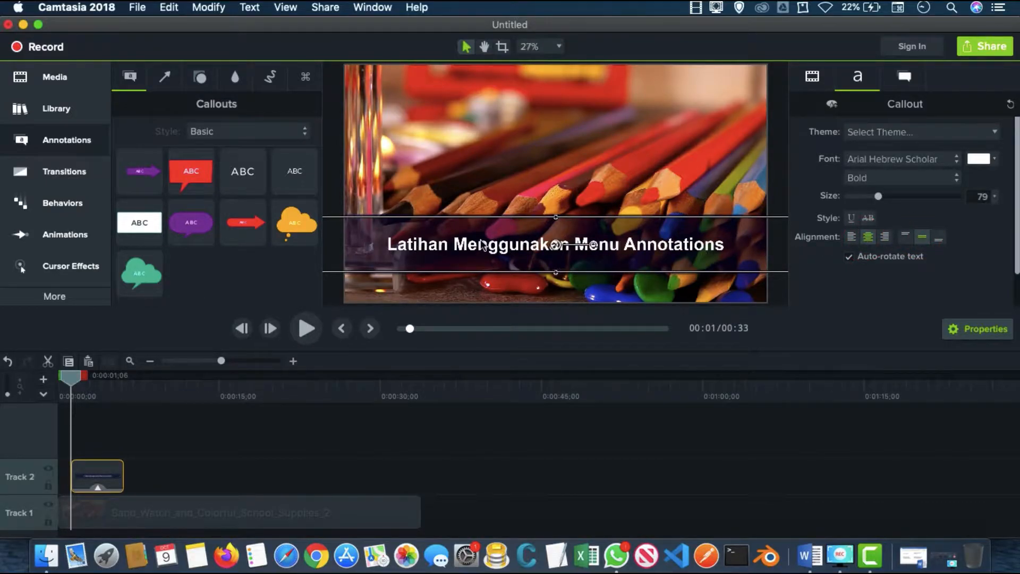
# Step: Move and resize the text callout so that it spans exactly the full width of the video frame
pyautogui.press('super+minus')
pyautogui.moveTo(373, 226); pyautogui.dragTo(416, 230)
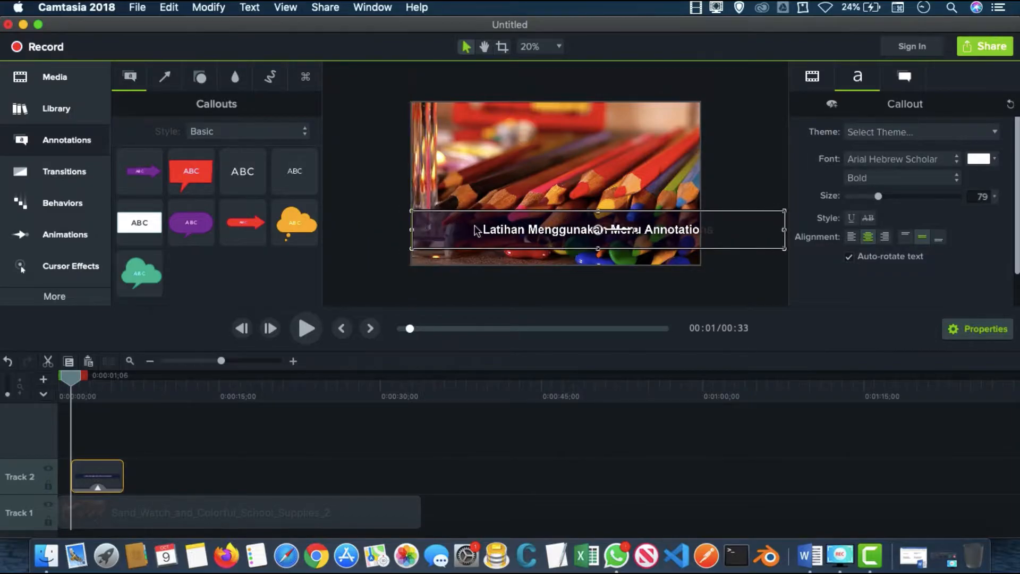
pyautogui.moveTo(785, 230); pyautogui.dragTo(699, 230)
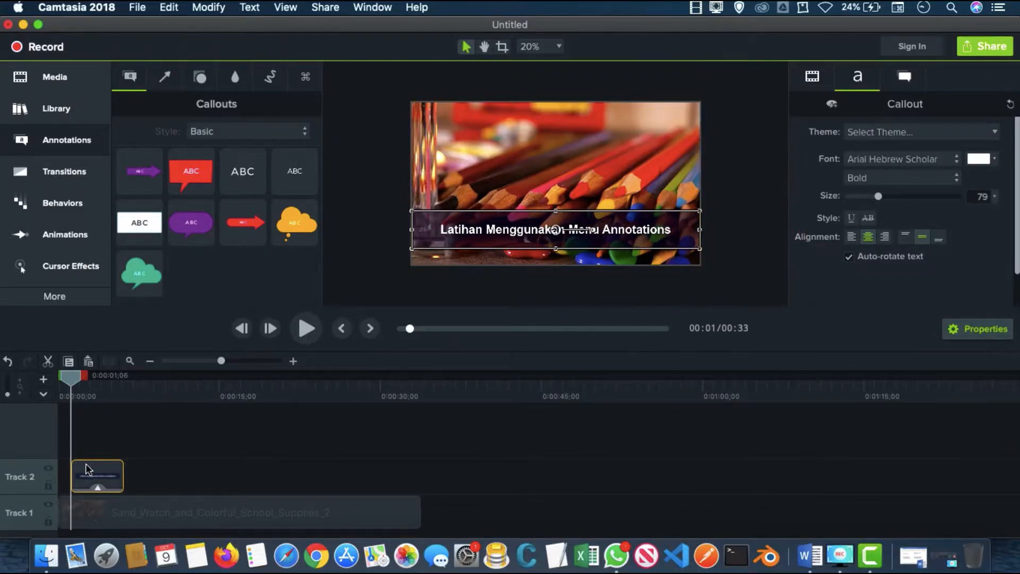
# Step: Play the opening seconds of the timeline to preview how the callout appears over the video
pyautogui.moveTo(67, 381); pyautogui.dragTo(61, 381)
pyautogui.click(306, 329)
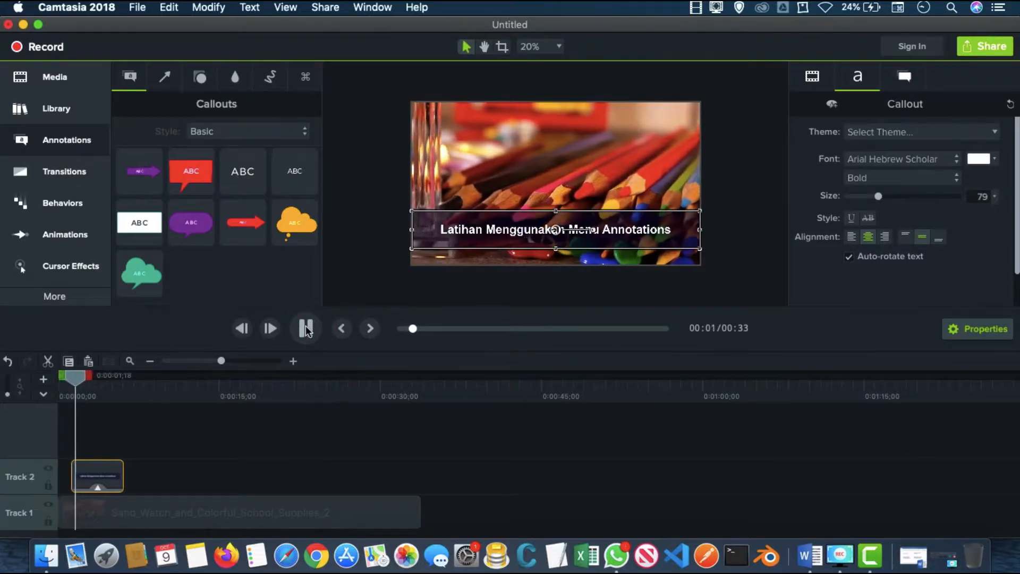
pyautogui.click(306, 329)
pyautogui.moveTo(89, 388); pyautogui.dragTo(65, 387)
pyautogui.click(307, 329)
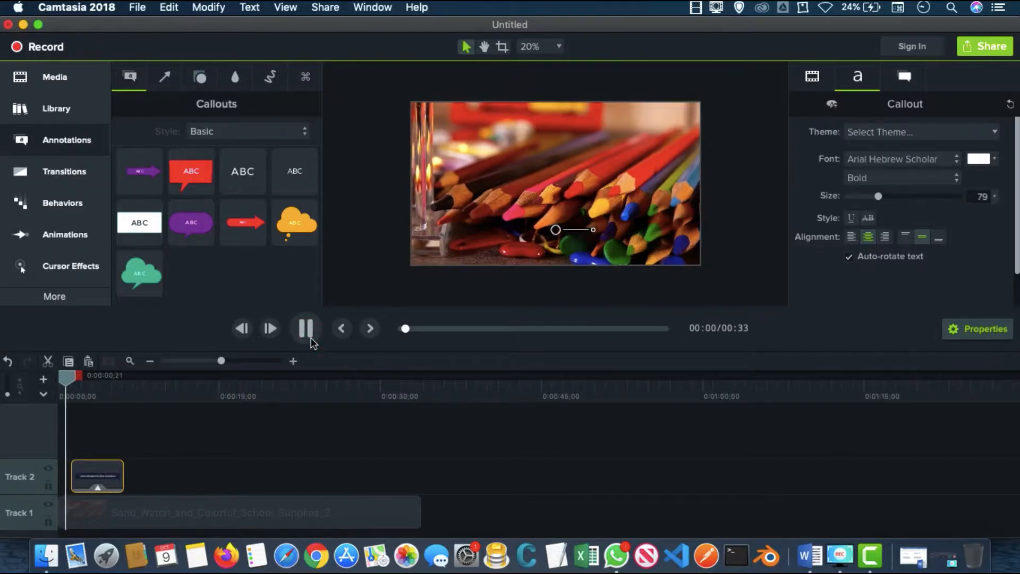
pyautogui.click(306, 329)
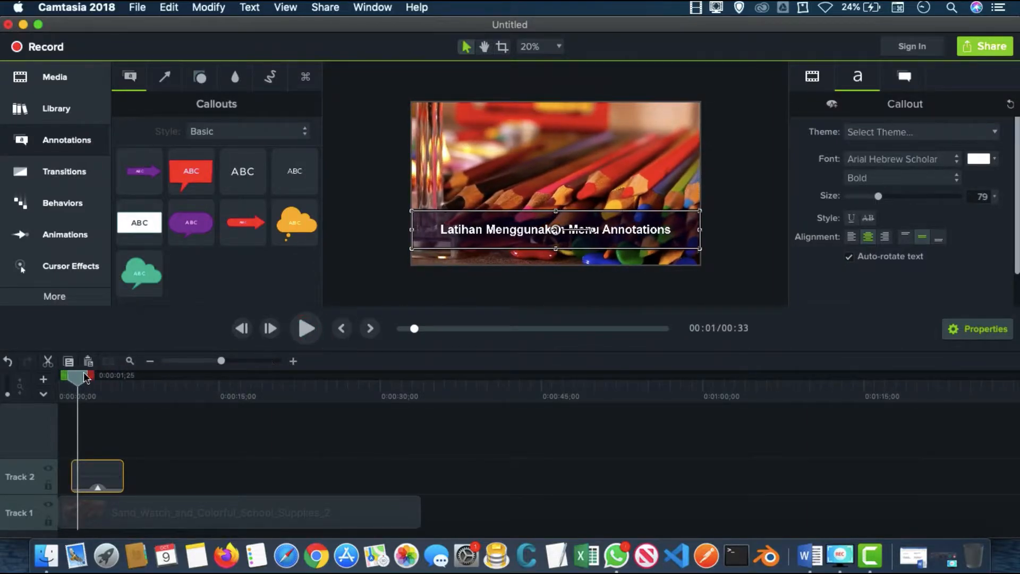
pyautogui.click(307, 329)
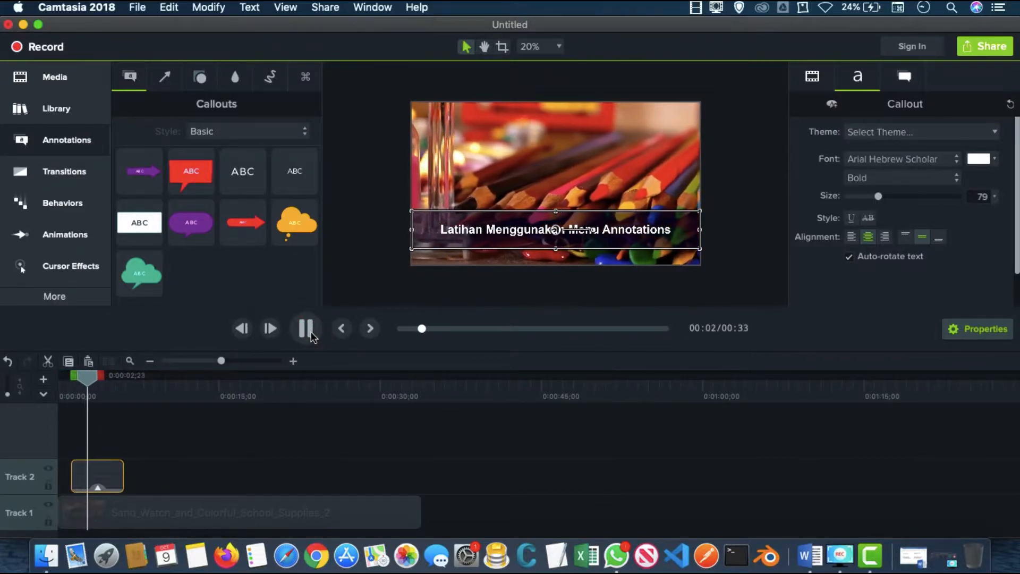
pyautogui.click(307, 329)
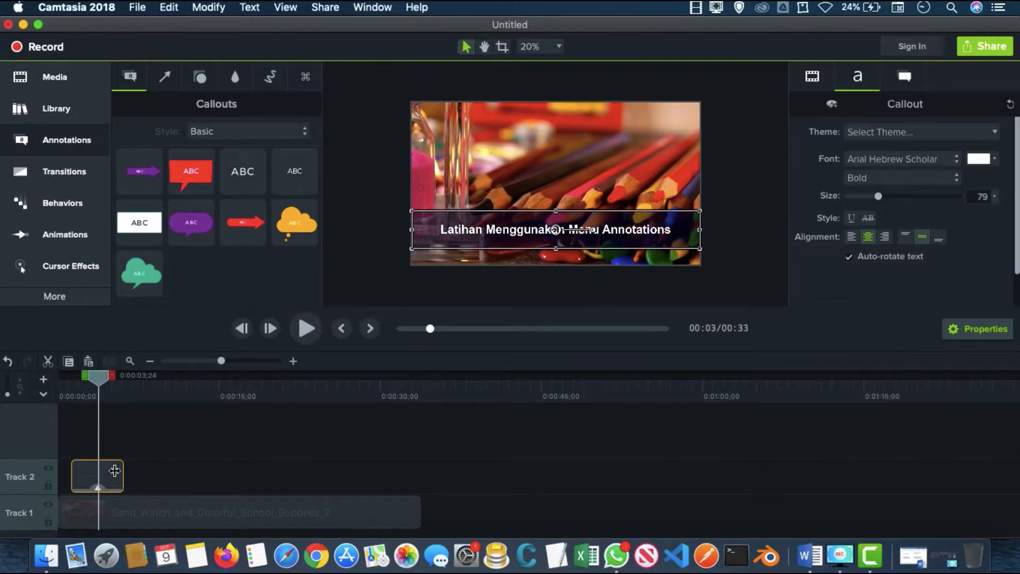
# Step: Trim the end of the callout clip on Track 2 to 0:00:03;24, and extend it back to roughly its earlier length
pyautogui.moveTo(121, 474); pyautogui.dragTo(101, 476)
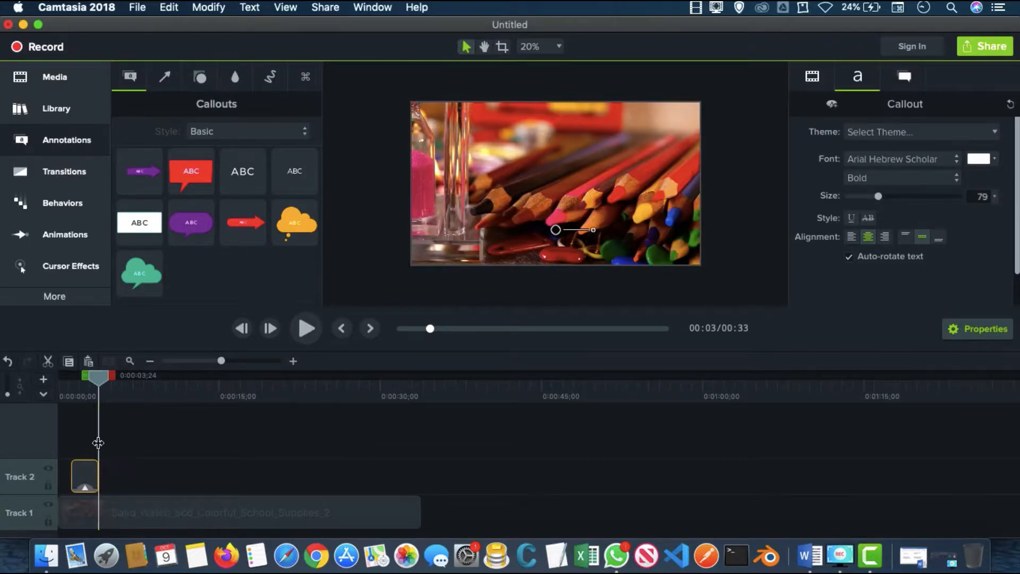
pyautogui.moveTo(102, 379); pyautogui.dragTo(80, 378)
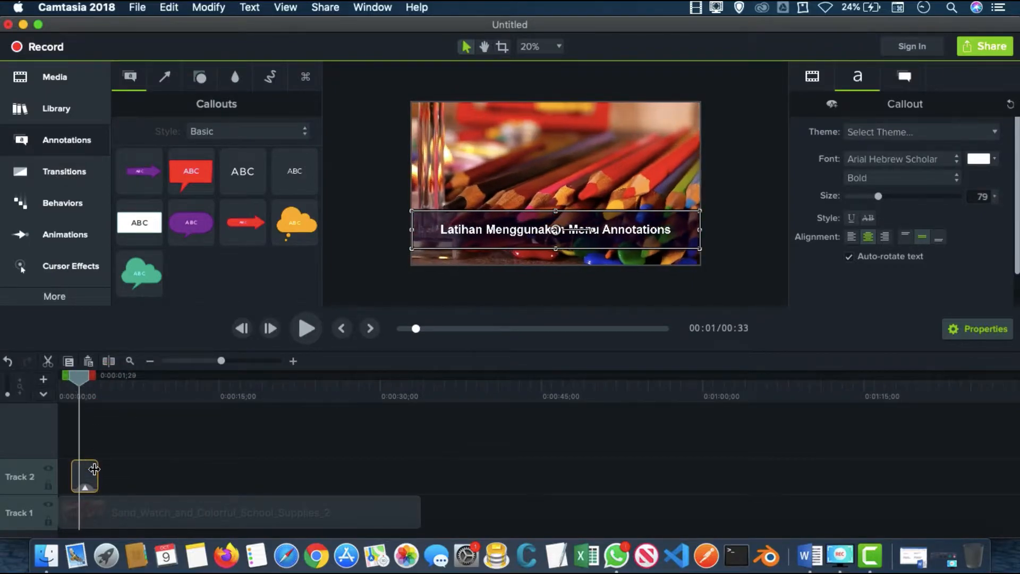
pyautogui.moveTo(95, 473); pyautogui.dragTo(124, 475)
# Step: Play the opening again to check the callout's extended duration, and return the playhead to just before the callout clip
pyautogui.moveTo(77, 379)
pyautogui.mouseDown()
pyautogui.moveTo(65, 380)
pyautogui.moveTo(113, 380)
pyautogui.moveTo(60, 379)
pyautogui.mouseUp()
pyautogui.click(307, 328)
pyautogui.click(313, 328)
pyautogui.moveTo(85, 378); pyautogui.dragTo(66, 378)
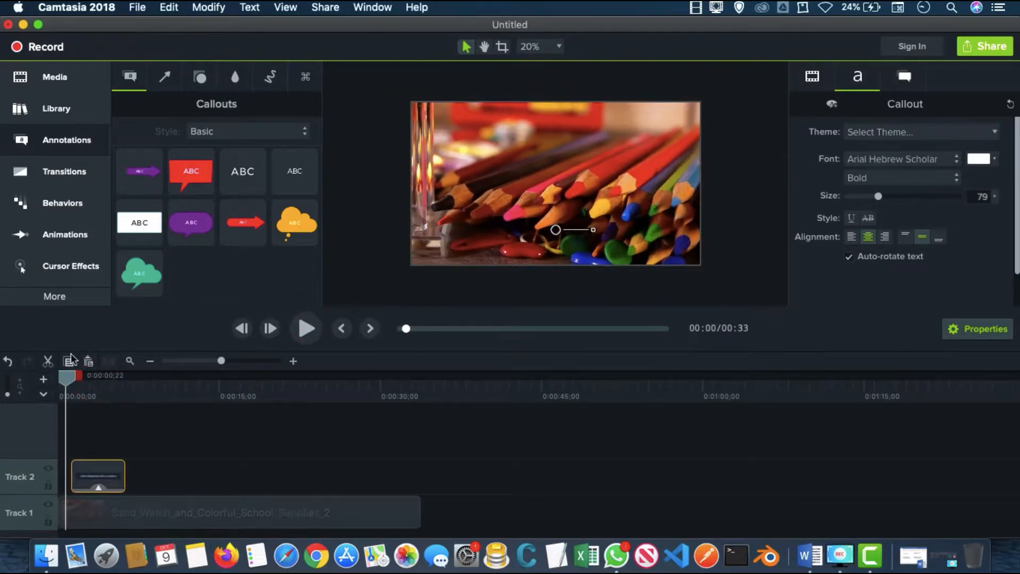
# Step: Add the Fade transition to the start of the callout clip on Track 2
pyautogui.click(58, 181)
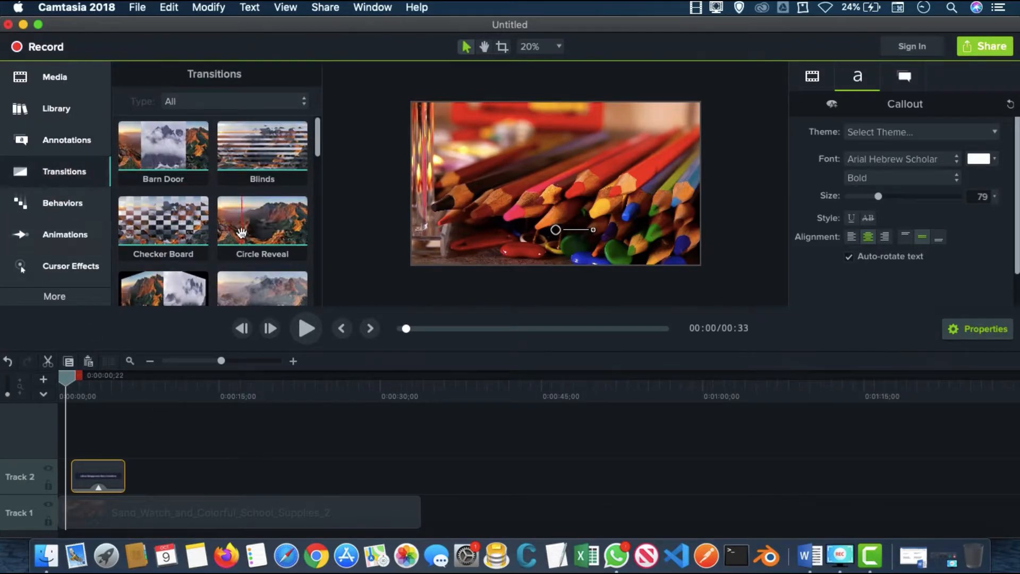
pyautogui.scroll(-3, 253, 218)
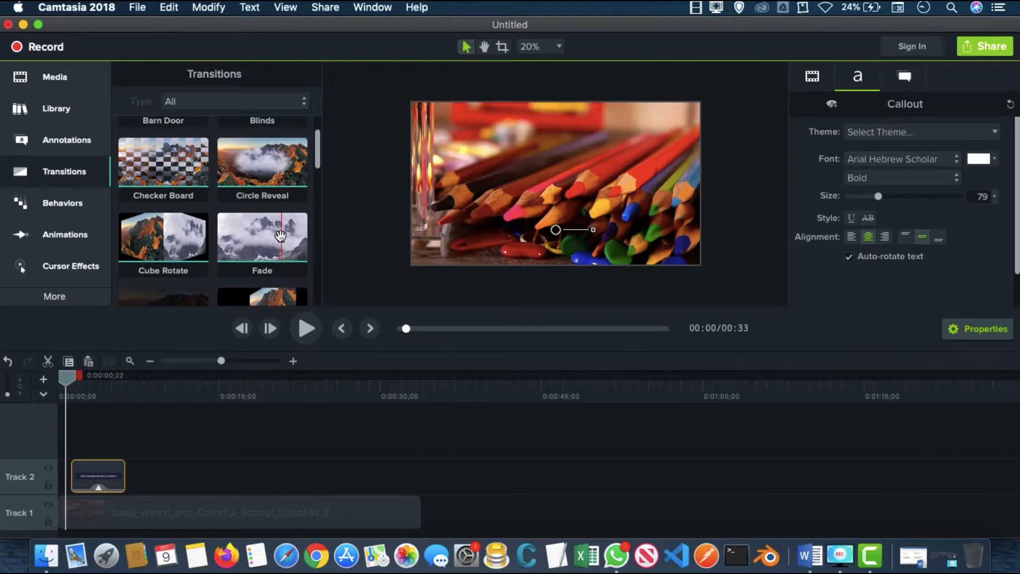
pyautogui.moveTo(271, 236); pyautogui.dragTo(81, 473)
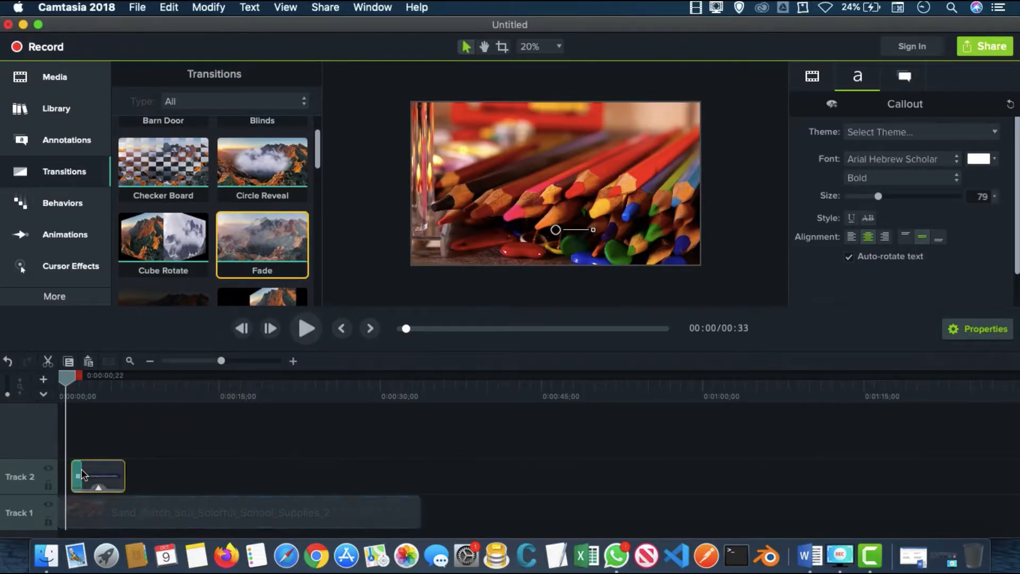
# Step: Play the callout section of the timeline to preview the Fade transition
pyautogui.click(307, 328)
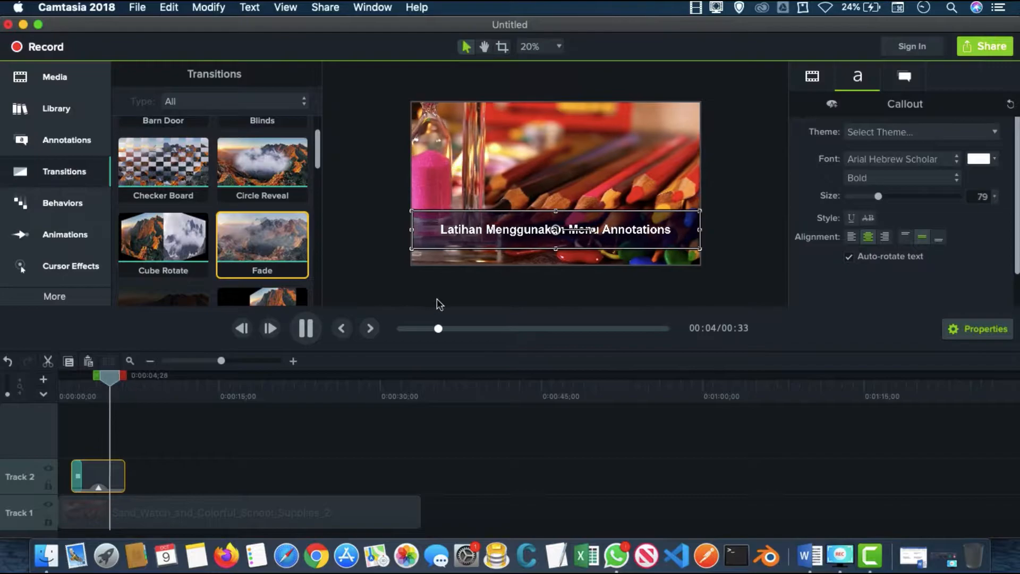
pyautogui.click(80, 393)
pyautogui.moveTo(81, 392); pyautogui.dragTo(97, 399)
pyautogui.click(308, 332)
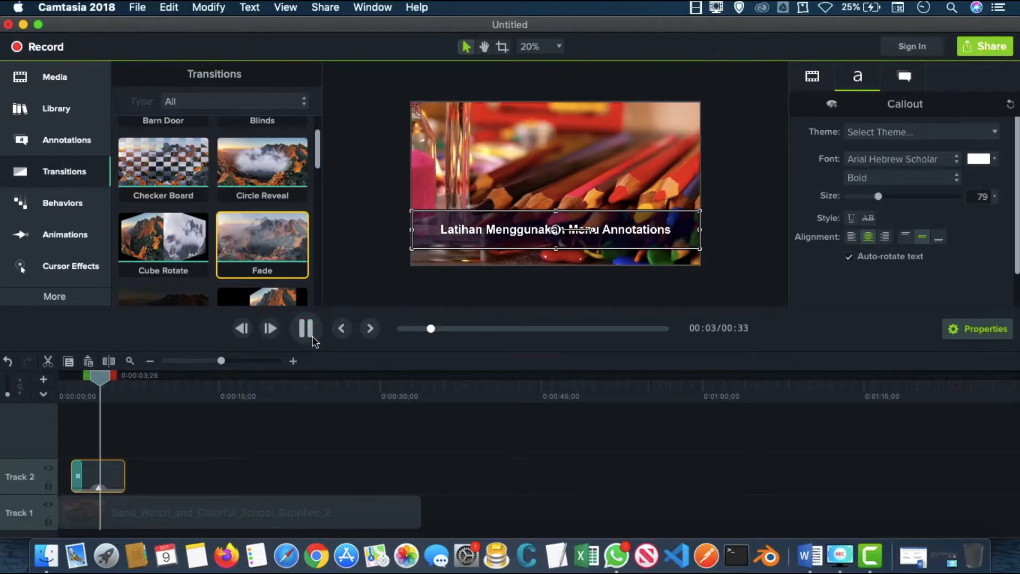
pyautogui.click(307, 328)
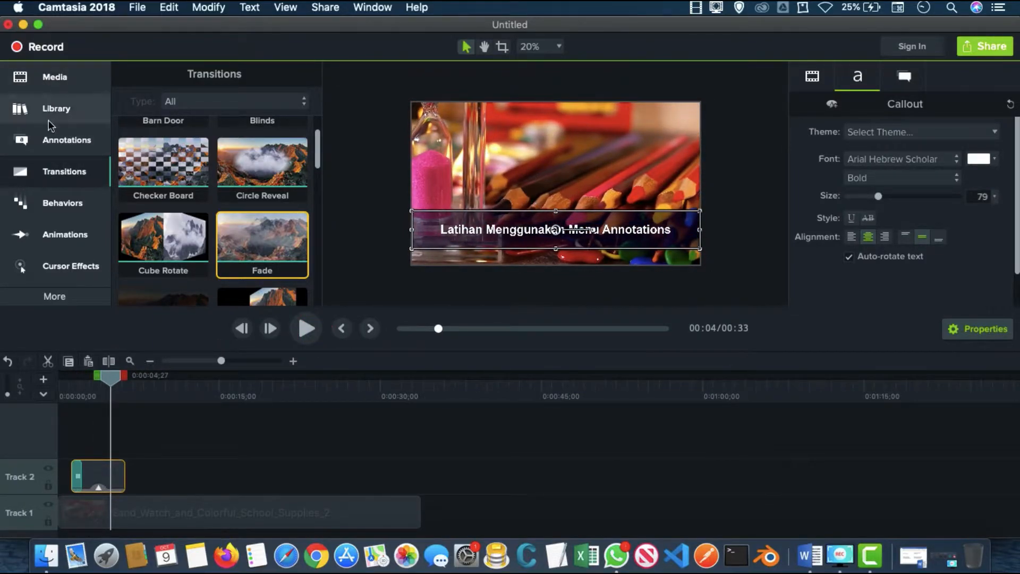
pyautogui.click(48, 136)
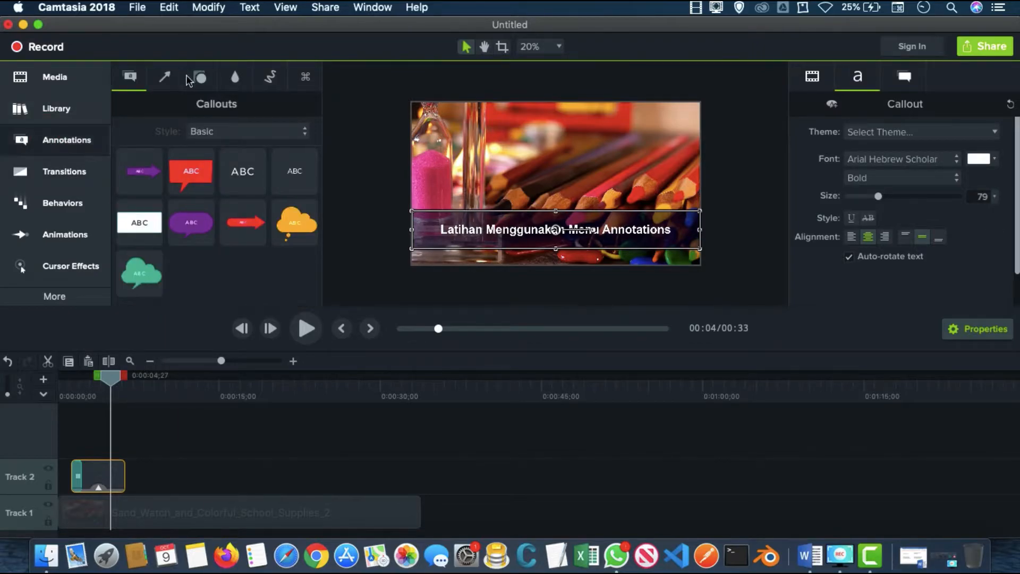
pyautogui.click(166, 77)
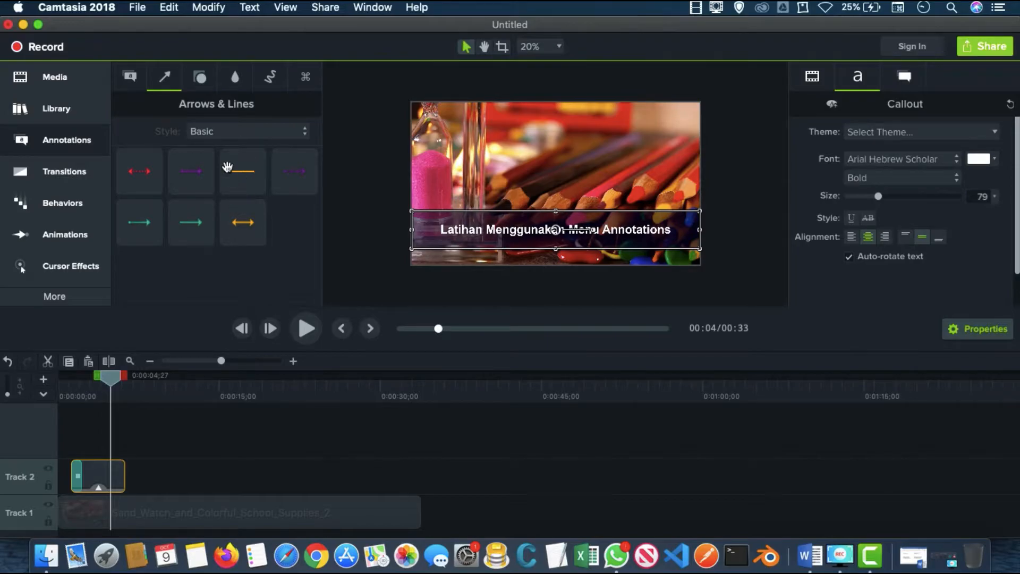
pyautogui.click(199, 225)
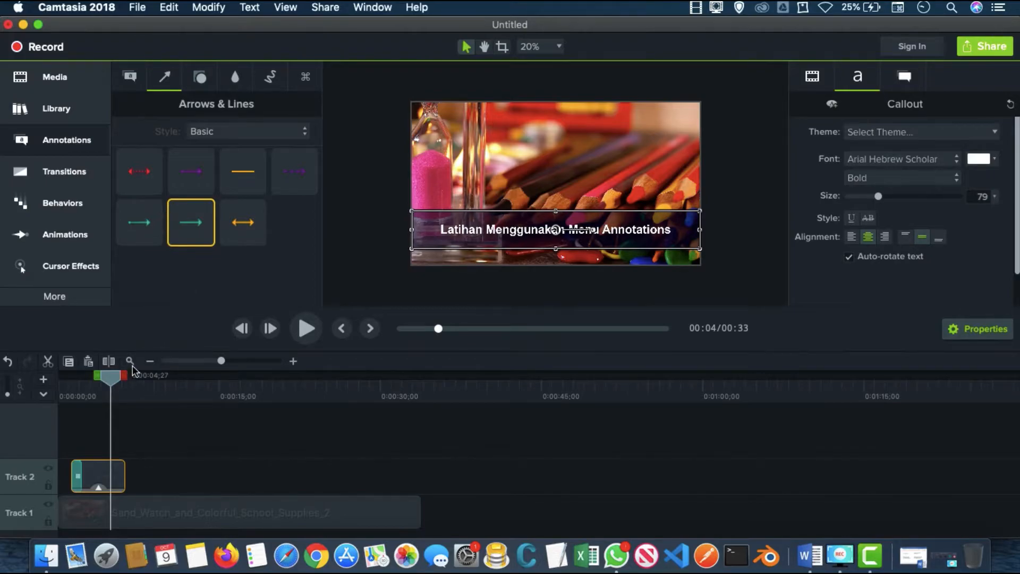
# Step: Add a white square Basic callout at 0:00:06;24, placed near the upper middle of the video frame
pyautogui.moveTo(113, 384)
pyautogui.mouseDown()
pyautogui.moveTo(134, 386)
pyautogui.moveTo(131, 378)
pyautogui.mouseUp()
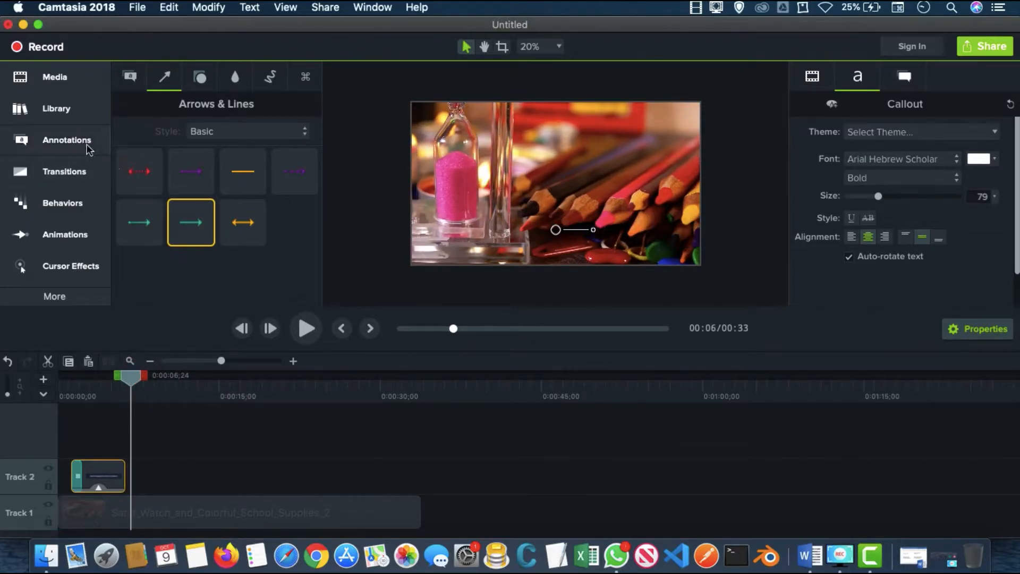
pyautogui.click(133, 70)
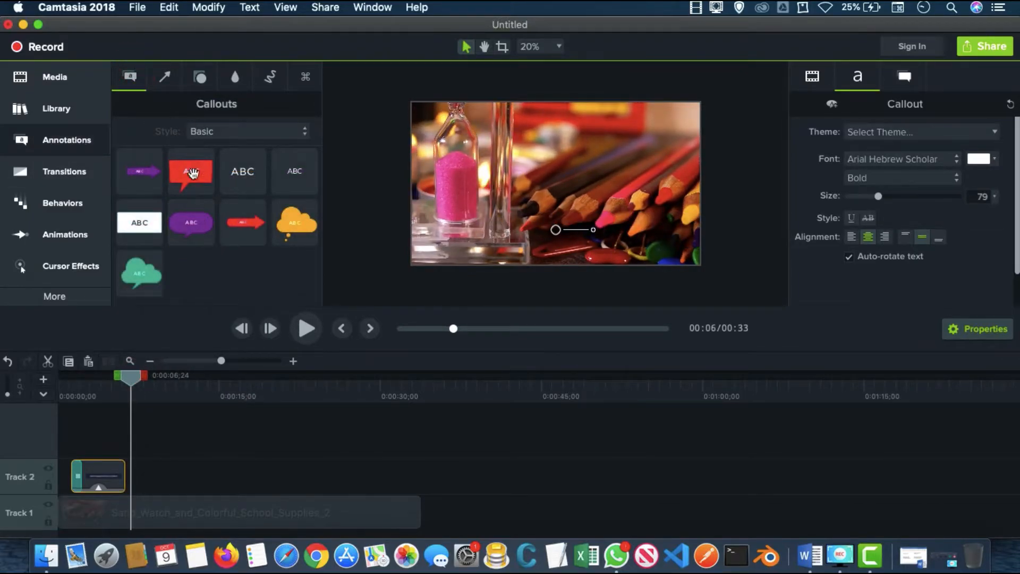
pyautogui.moveTo(146, 234); pyautogui.dragTo(573, 124)
# Step: Replace the new callout's sample text with "Ketua"
pyautogui.doubleClick(533, 134)
pyautogui.write('Ke')
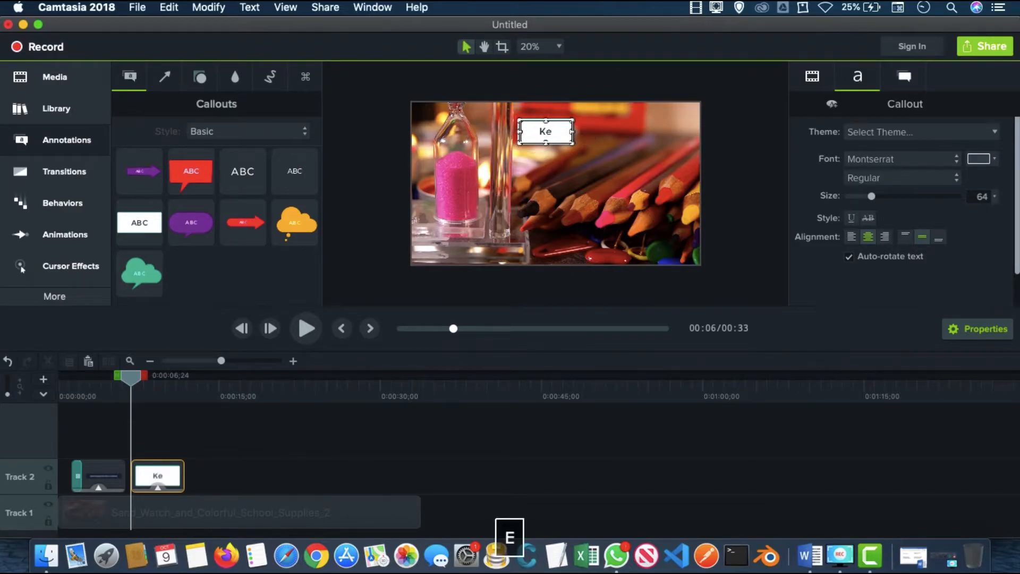
pyautogui.write('Tt')
pyautogui.press('BackSpace')
pyautogui.press('BackSpace')
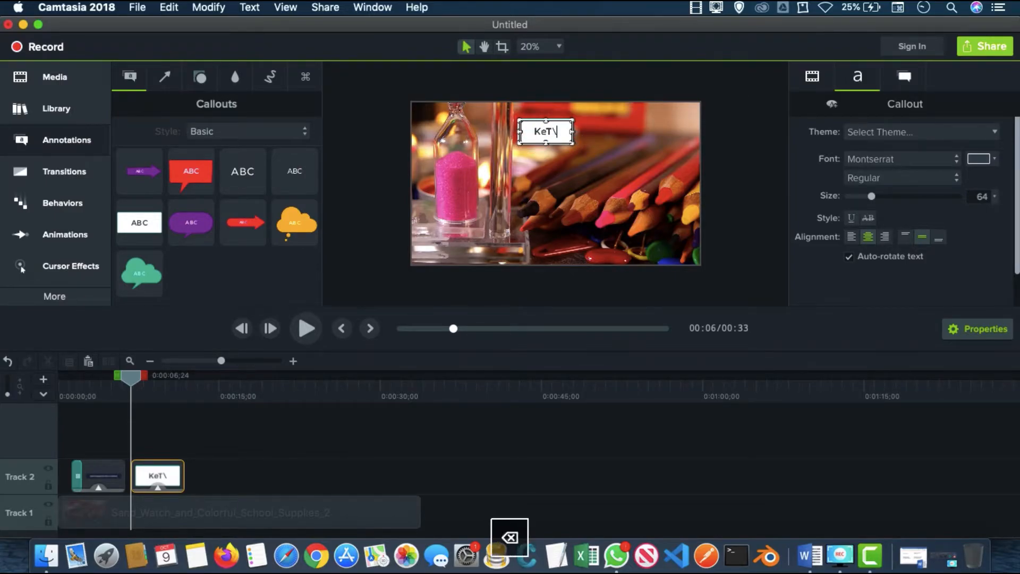
pyautogui.write('tua')
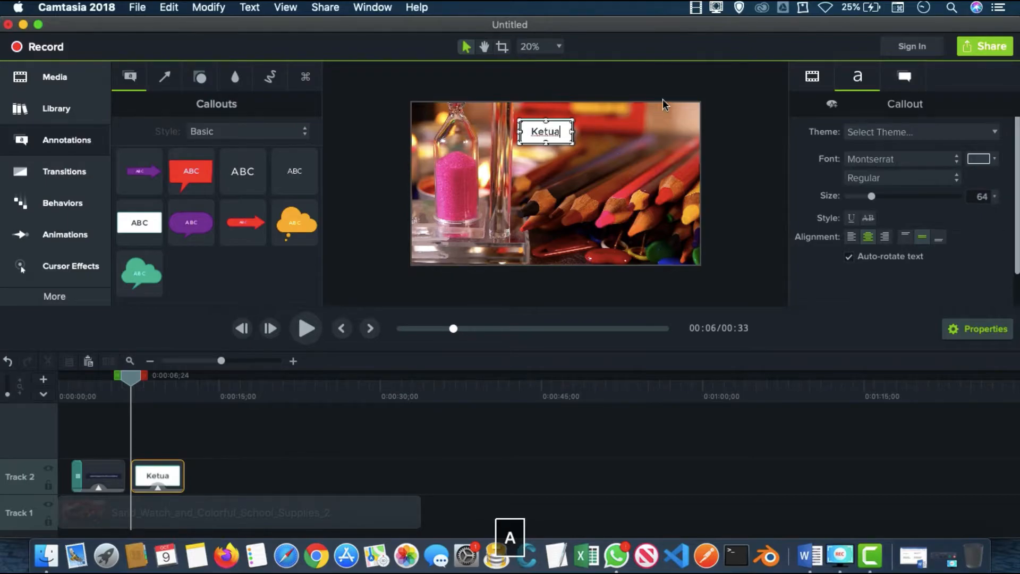
pyautogui.click(731, 107)
# Step: Change the Ketua callout's fill colour to a bright blue
pyautogui.click(547, 130)
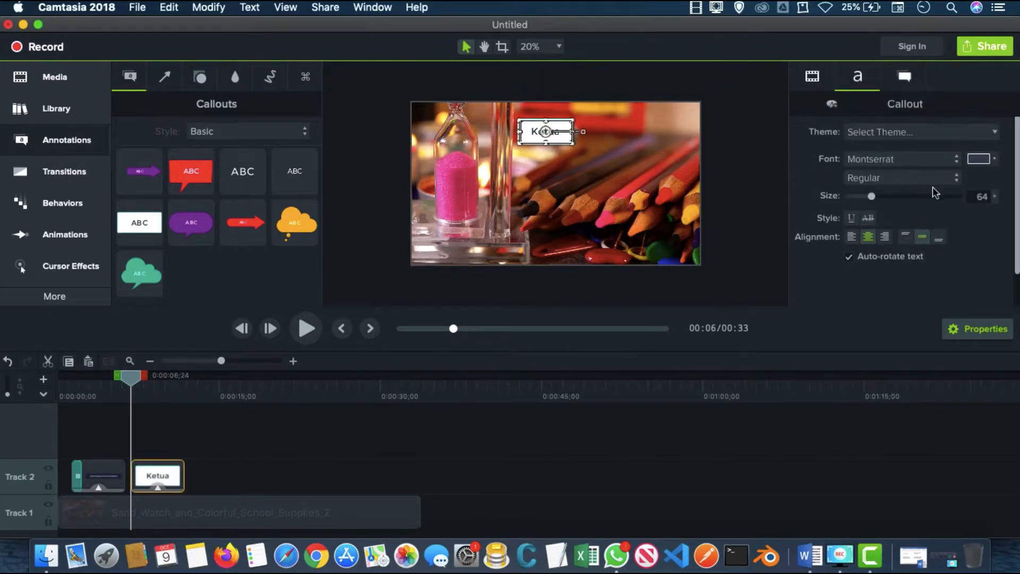
pyautogui.click(907, 79)
pyautogui.click(988, 190)
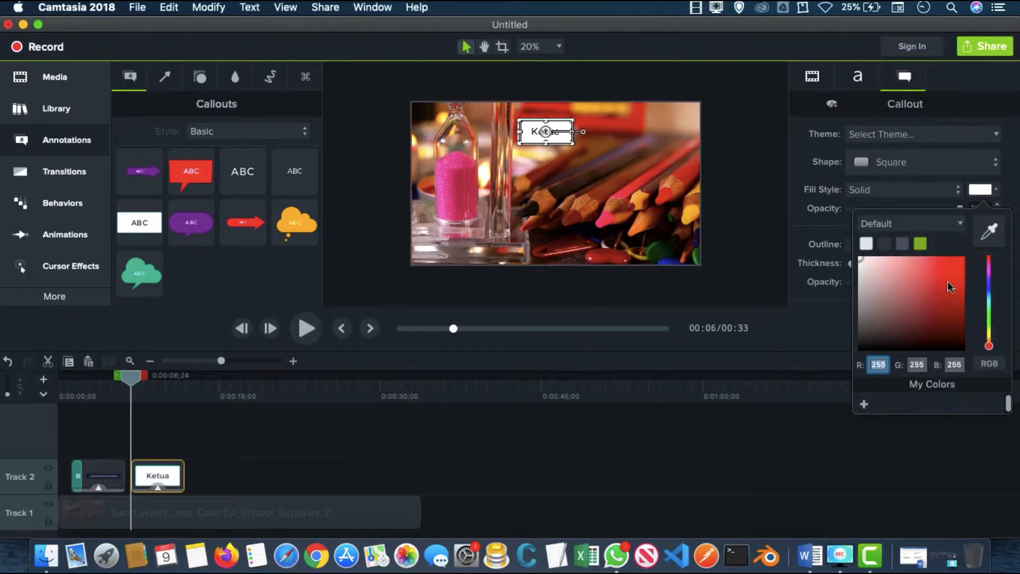
pyautogui.moveTo(985, 307); pyautogui.dragTo(964, 266)
# Step: Change the Ketua callout's text colour to white, RGB 255, 255, 255, and leave the callout selected
pyautogui.click(860, 78)
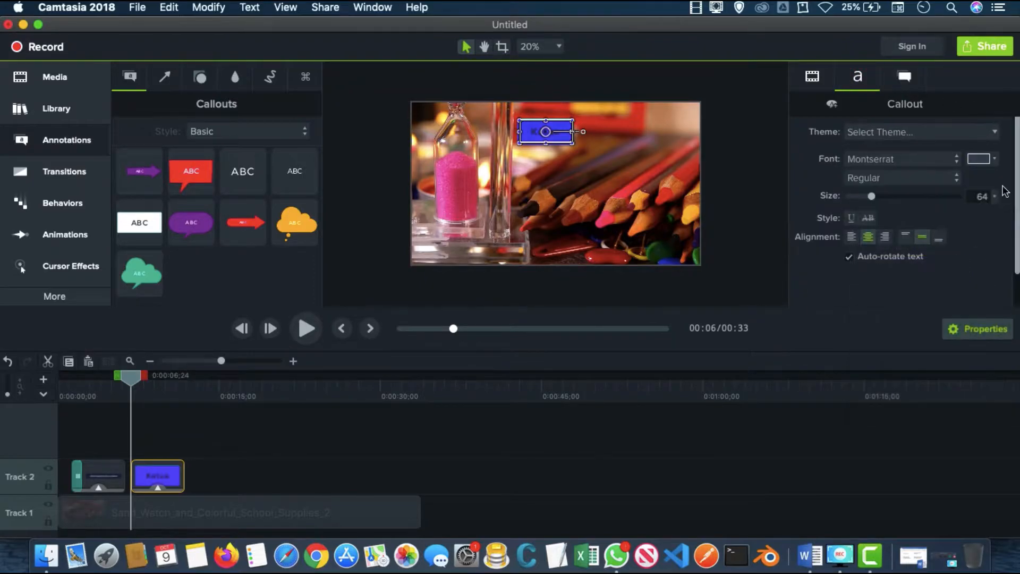
pyautogui.click(980, 161)
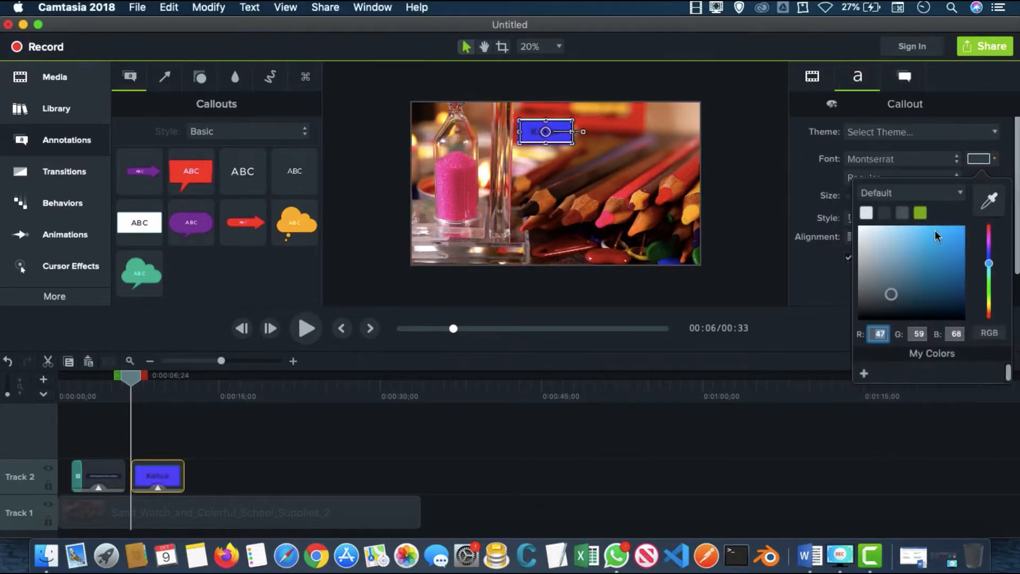
pyautogui.moveTo(903, 302); pyautogui.dragTo(853, 227)
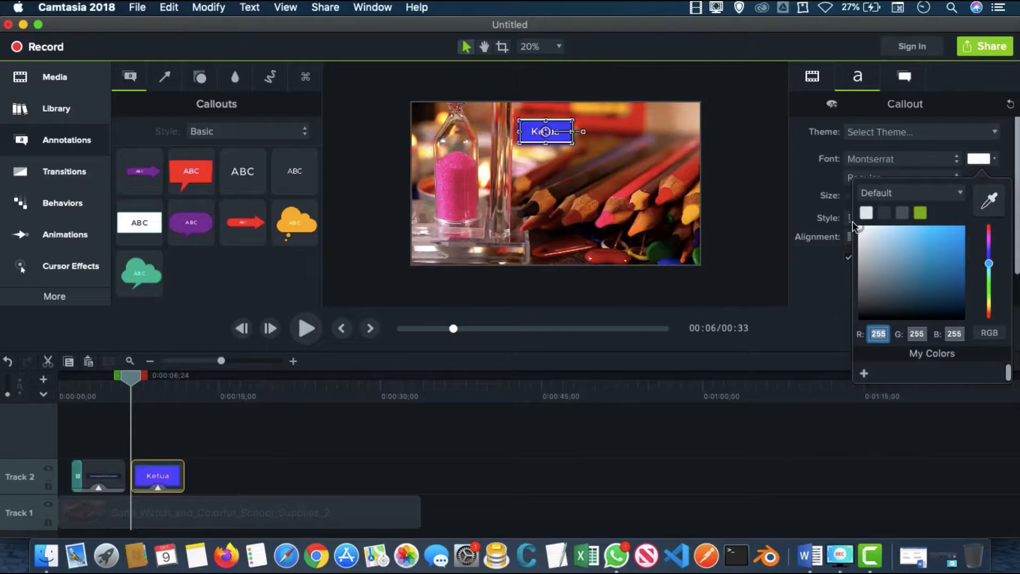
pyautogui.click(728, 142)
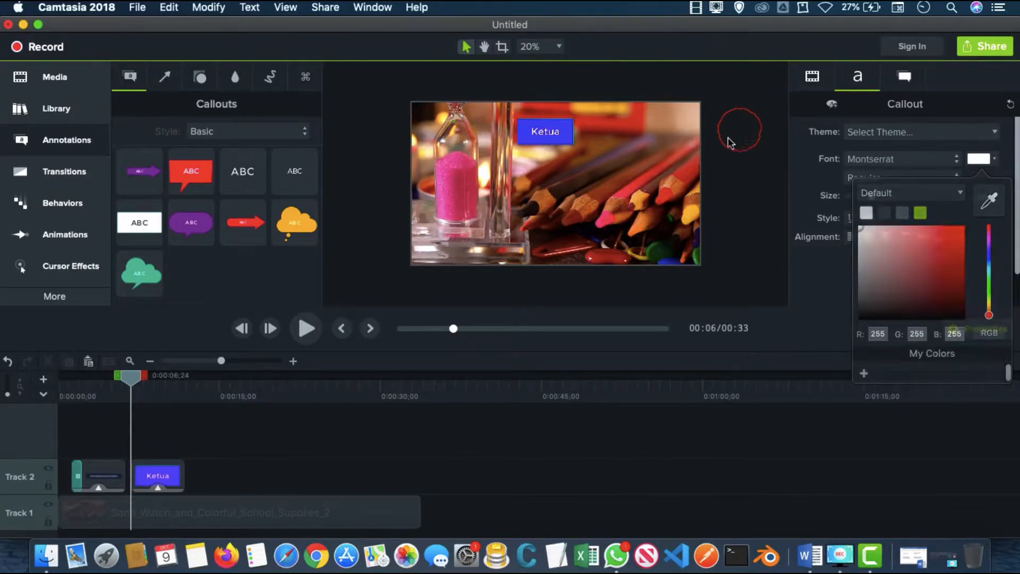
pyautogui.click(544, 134)
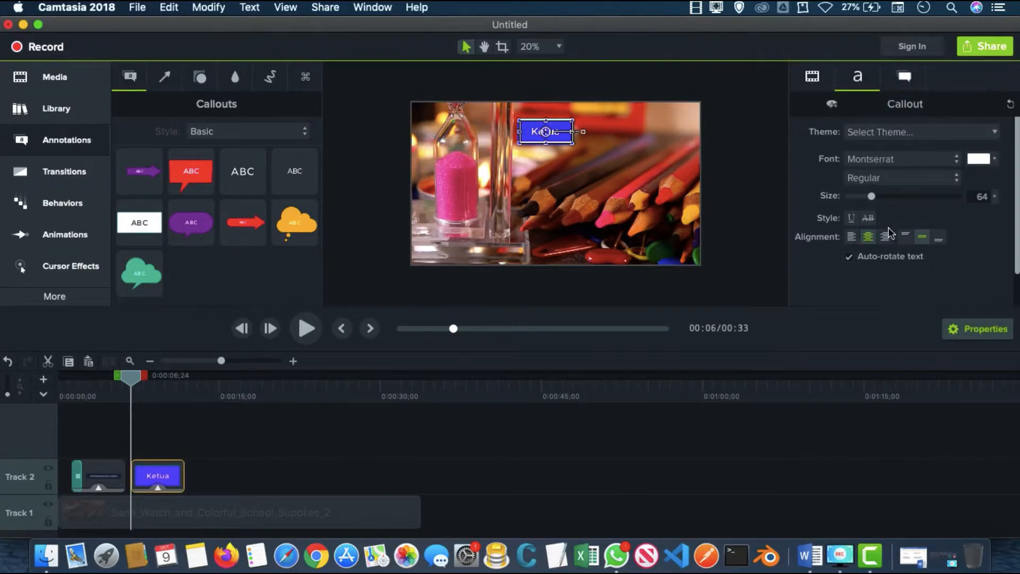
# Step: Set the Ketua callout's text size to 82 and its font to Arial Black
pyautogui.moveTo(872, 197); pyautogui.dragTo(880, 200)
pyautogui.click(879, 183)
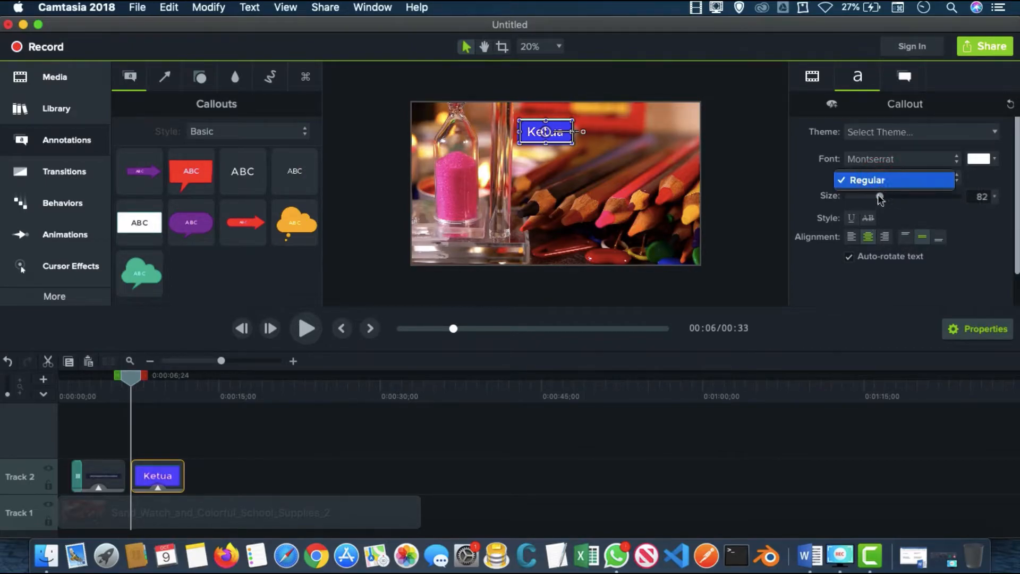
pyautogui.click(879, 195)
pyautogui.click(882, 159)
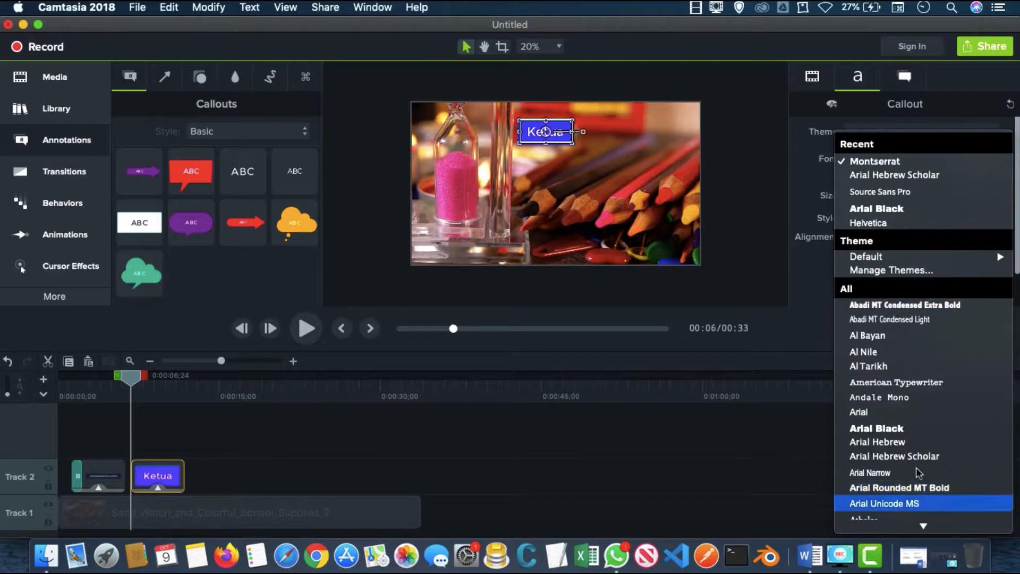
pyautogui.click(873, 209)
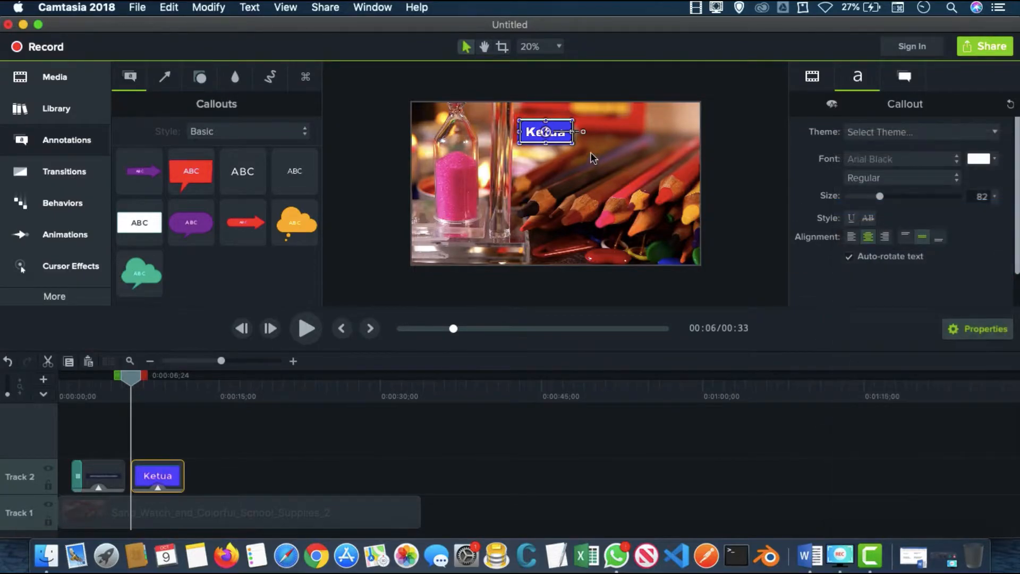
# Step: Widen the Ketua callout slightly and shift it a little to the right in the video frame
pyautogui.moveTo(521, 136); pyautogui.dragTo(509, 136)
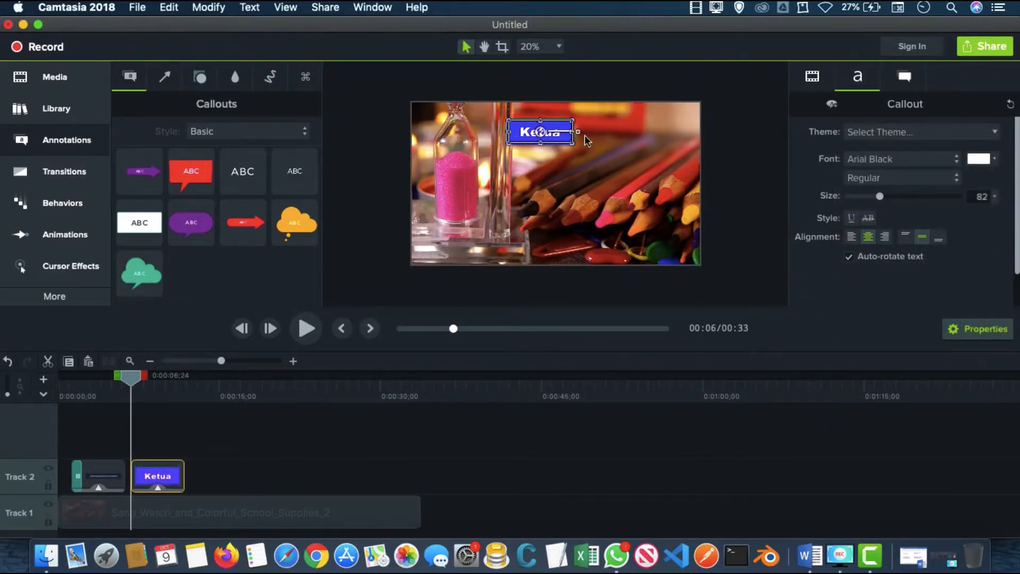
pyautogui.click(728, 130)
pyautogui.moveTo(556, 134); pyautogui.dragTo(564, 134)
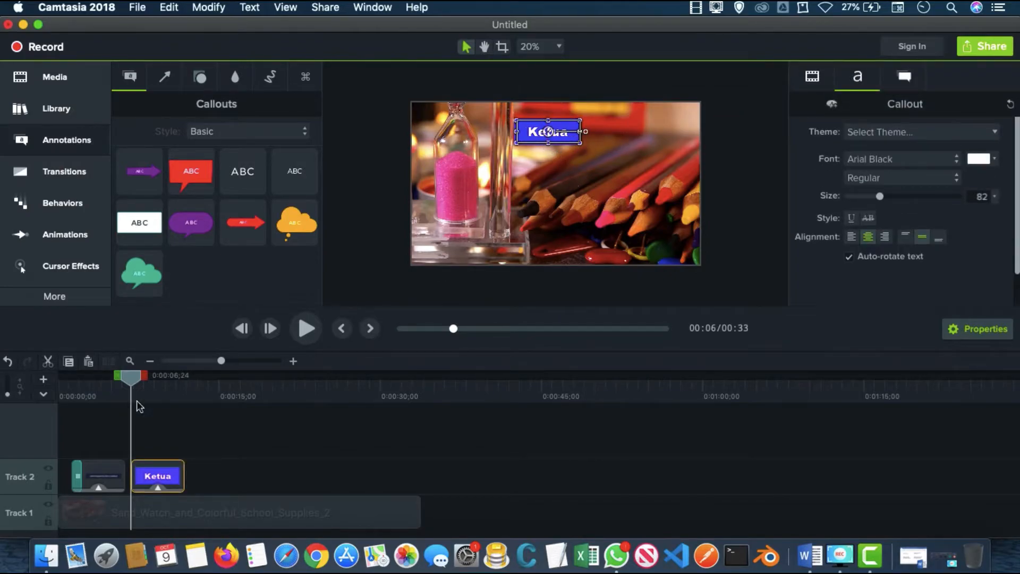
# Step: Add a green Basic arrow at 0:00:09;28, pointing straight down directly beneath the Ketua callout
pyautogui.moveTo(135, 378); pyautogui.dragTo(165, 388)
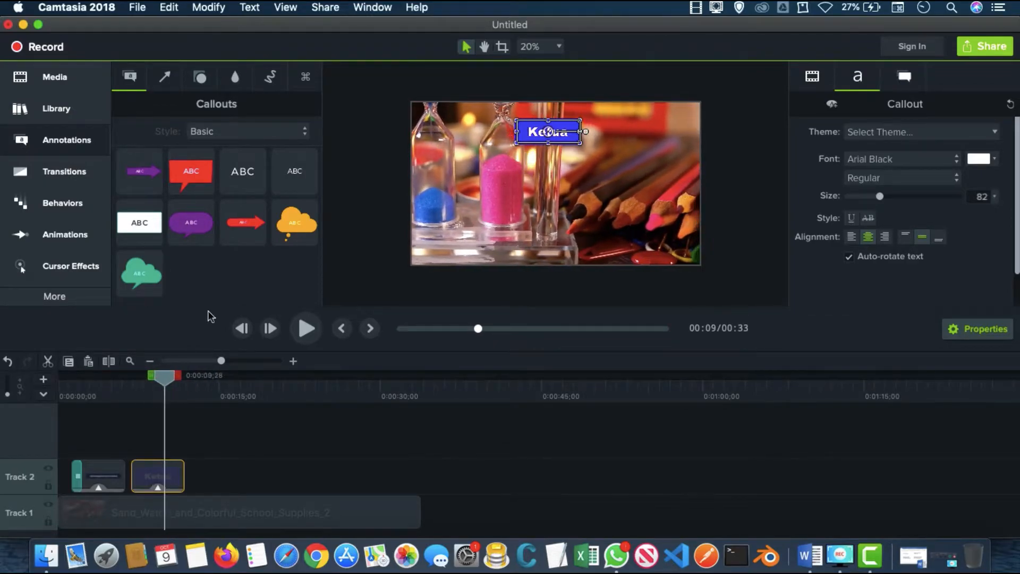
pyautogui.click(166, 78)
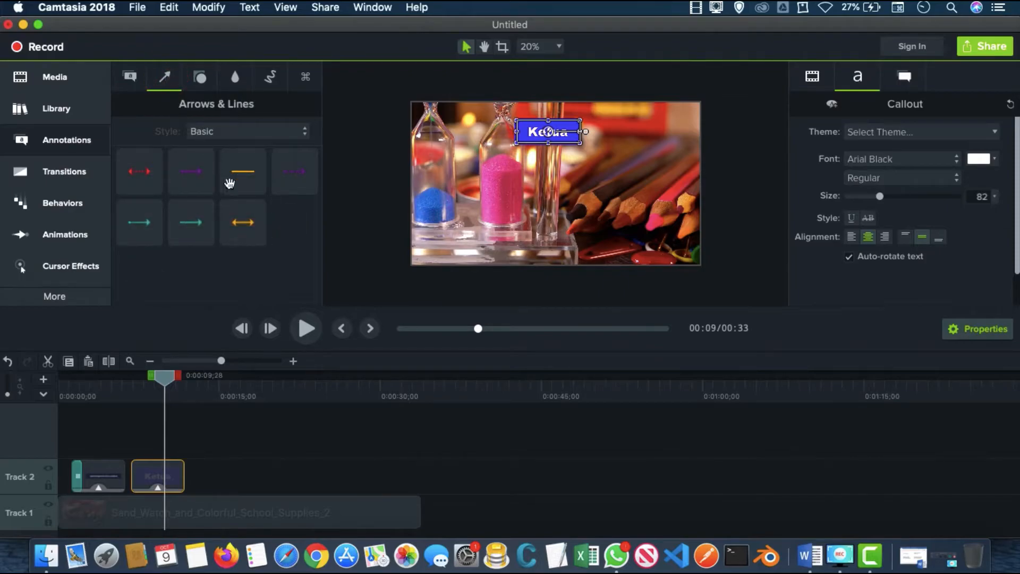
pyautogui.click(195, 228)
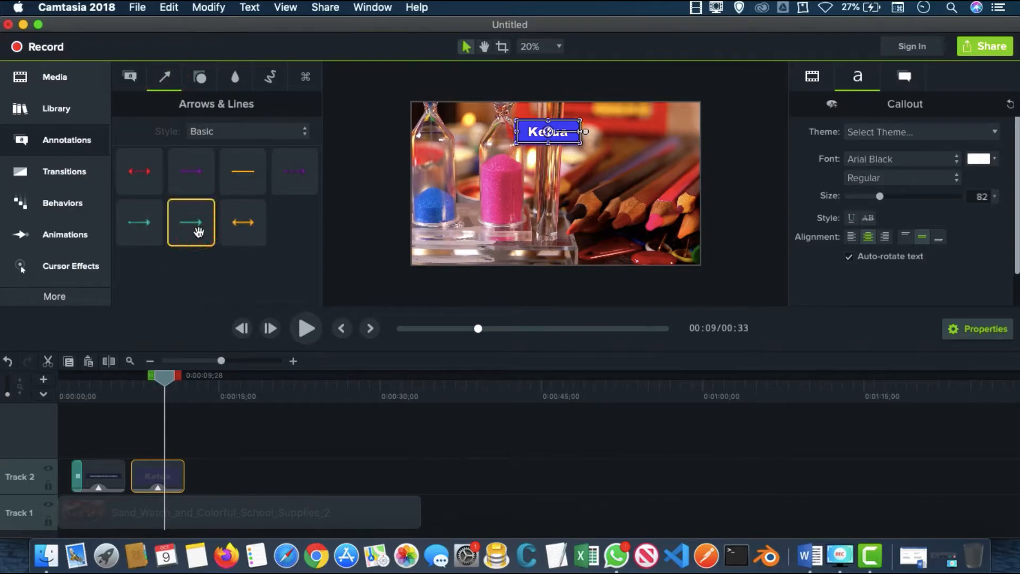
pyautogui.moveTo(192, 223); pyautogui.dragTo(543, 158)
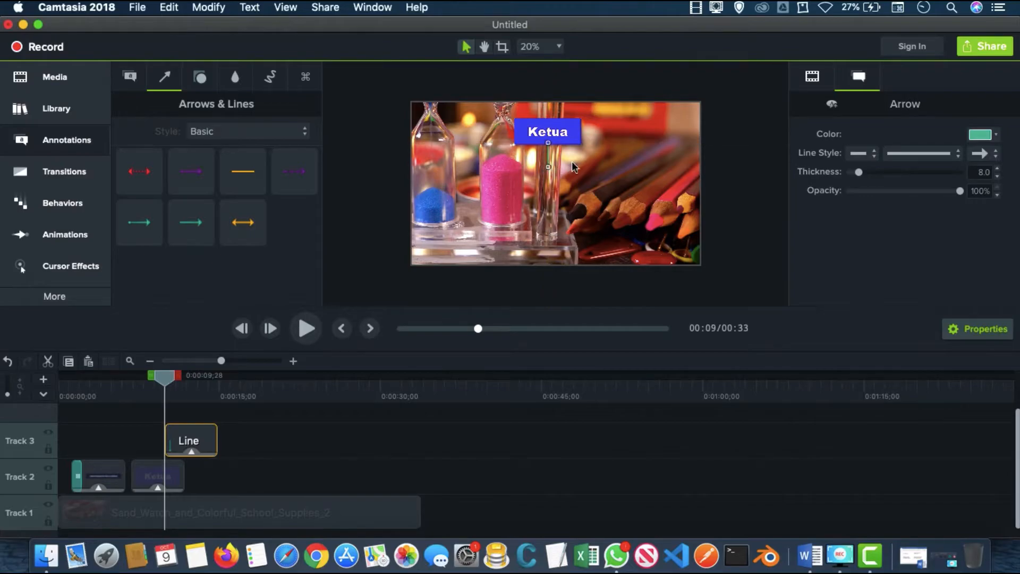
pyautogui.click(567, 179)
pyautogui.click(547, 154)
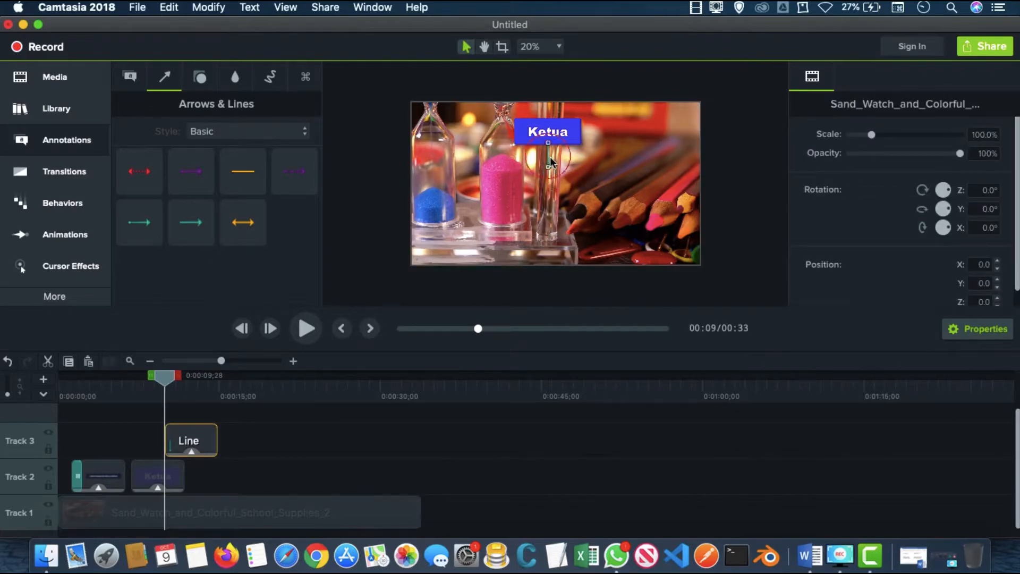
pyautogui.moveTo(550, 160); pyautogui.dragTo(546, 161)
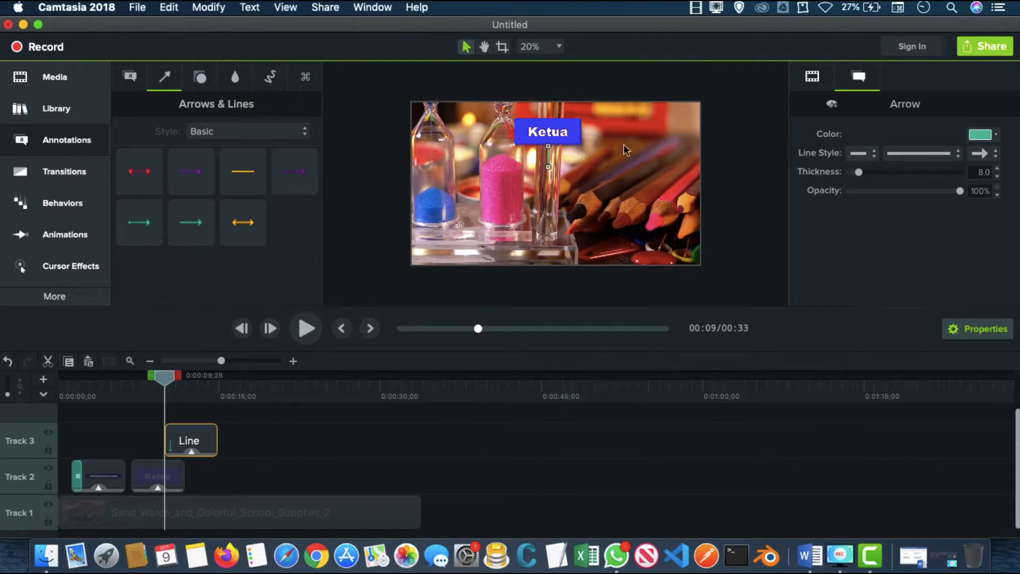
# Step: Set the arrow's thickness to 22.4 and its colour to a bright blue matching the Ketua callout
pyautogui.moveTo(859, 172); pyautogui.dragTo(875, 174)
pyautogui.click(975, 137)
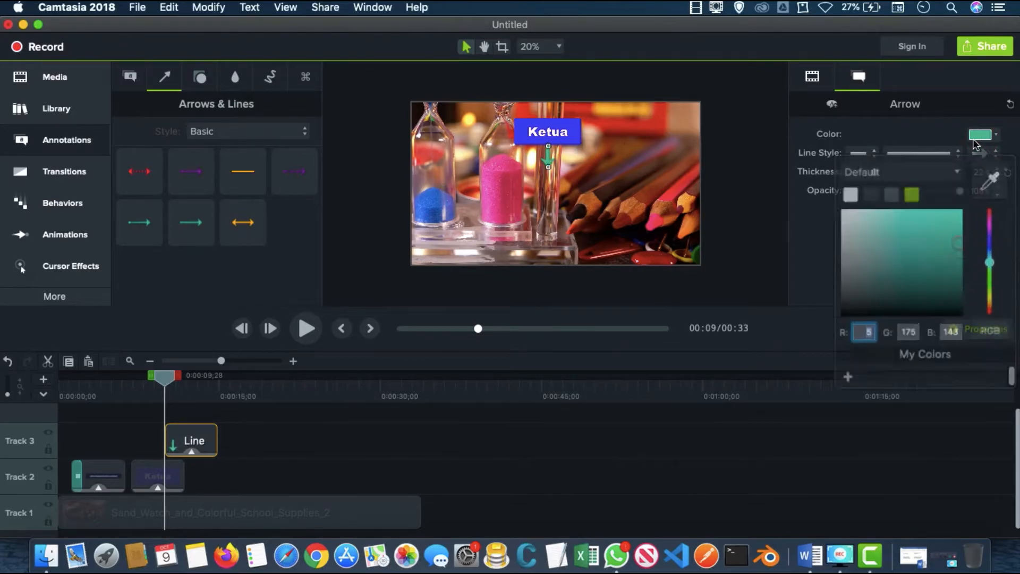
pyautogui.moveTo(989, 236)
pyautogui.mouseDown()
pyautogui.moveTo(943, 246)
pyautogui.moveTo(992, 241)
pyautogui.mouseUp()
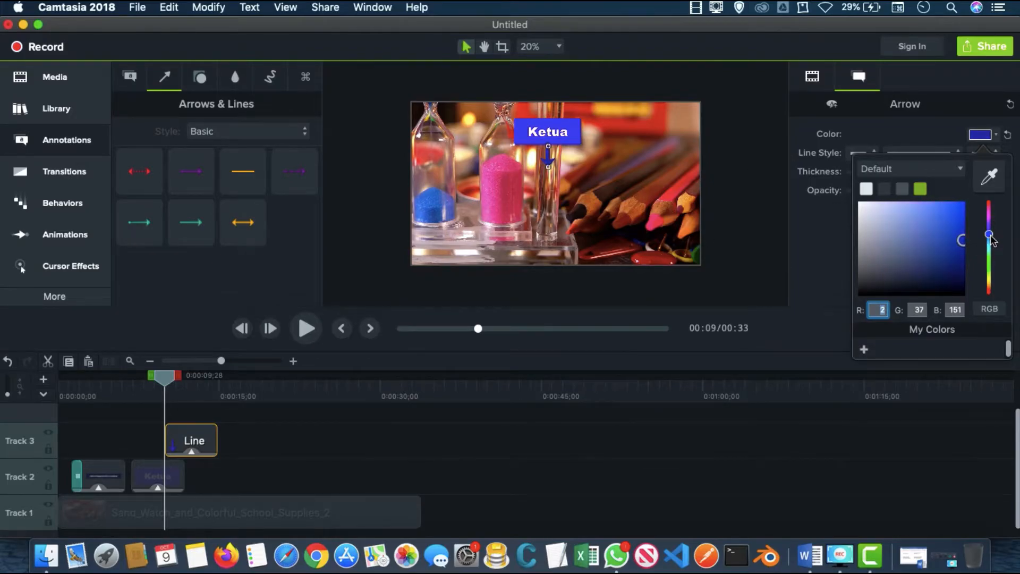
pyautogui.click(578, 161)
pyautogui.click(549, 162)
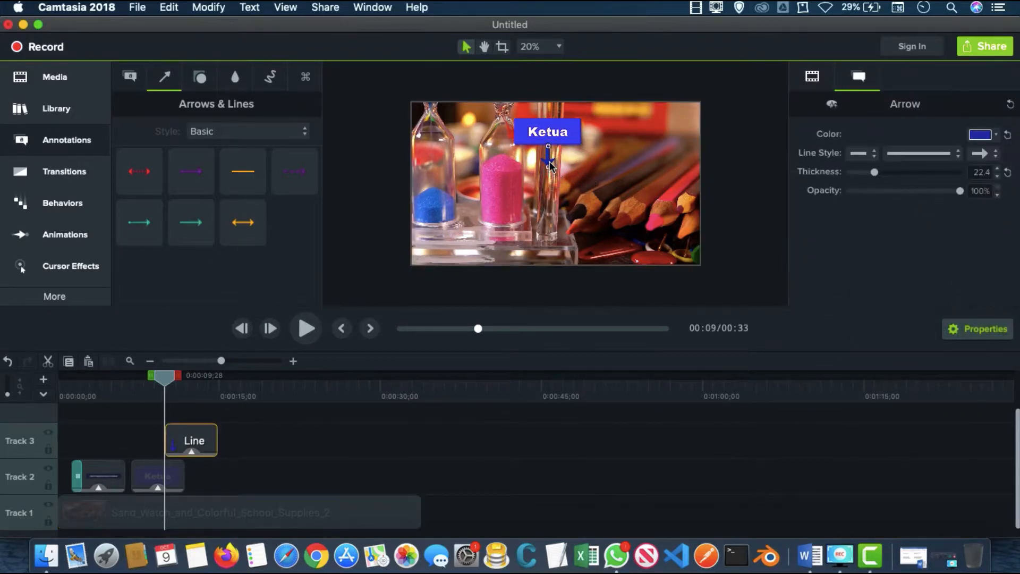
pyautogui.click(978, 134)
pyautogui.click(959, 218)
# Step: Play back the section with the Ketua callout and the arrow to check when each one appears
pyautogui.click(164, 488)
pyautogui.moveTo(165, 393); pyautogui.dragTo(120, 394)
pyautogui.click(303, 334)
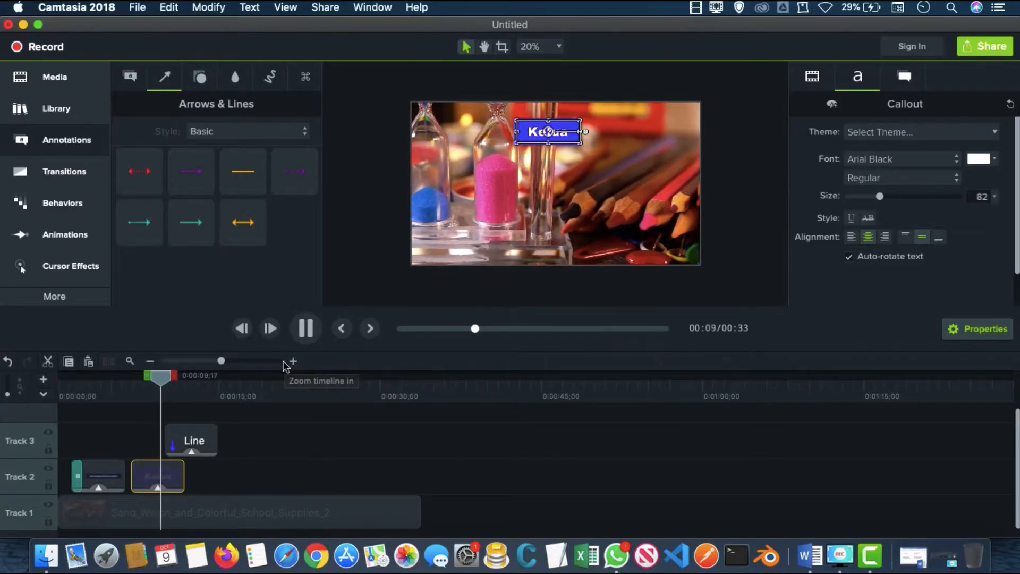
pyautogui.click(307, 328)
# Step: Move the arrow clip earlier on Track 3 to start about one second after the Ketua clip, and preview the timing
pyautogui.click(205, 441)
pyautogui.moveTo(205, 442); pyautogui.dragTo(183, 444)
pyautogui.moveTo(179, 377); pyautogui.dragTo(114, 377)
pyautogui.click(297, 338)
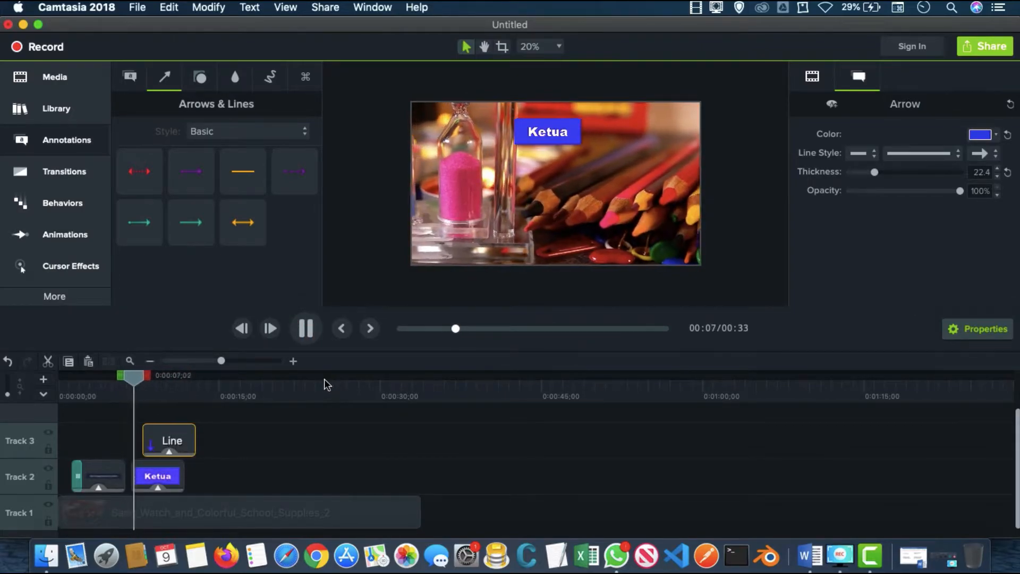
pyautogui.click(306, 328)
# Step: Copy the Ketua callout and paste it onto a new Track 4 at 0:00:09;02
pyautogui.moveTo(166, 371); pyautogui.dragTo(161, 373)
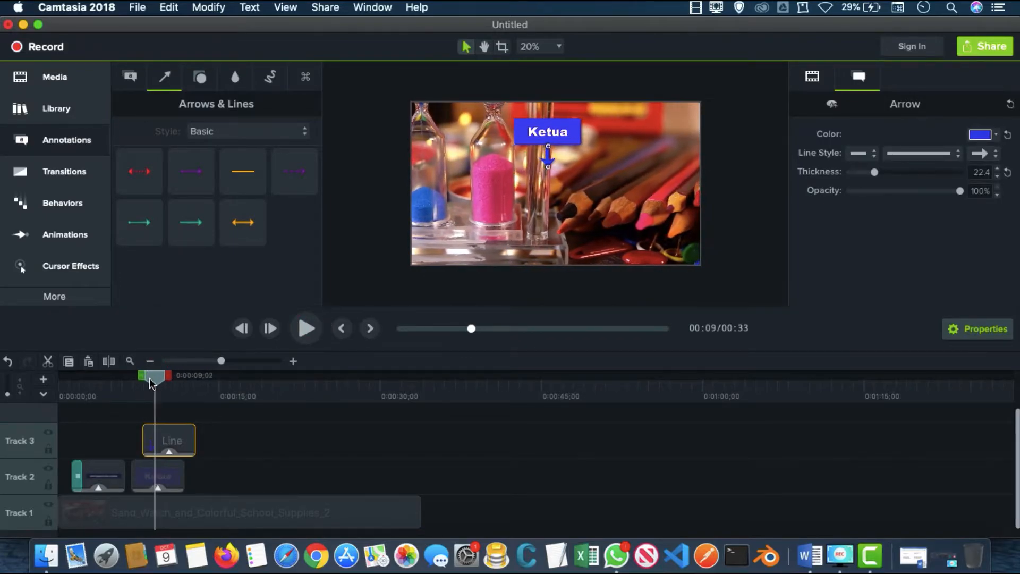
pyautogui.click(567, 132)
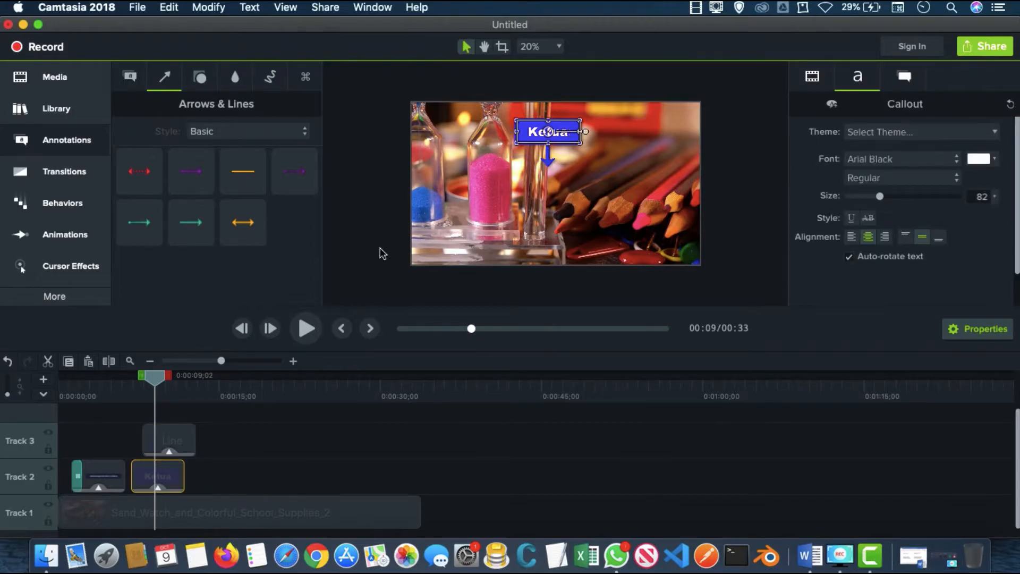
pyautogui.rightClick(170, 469)
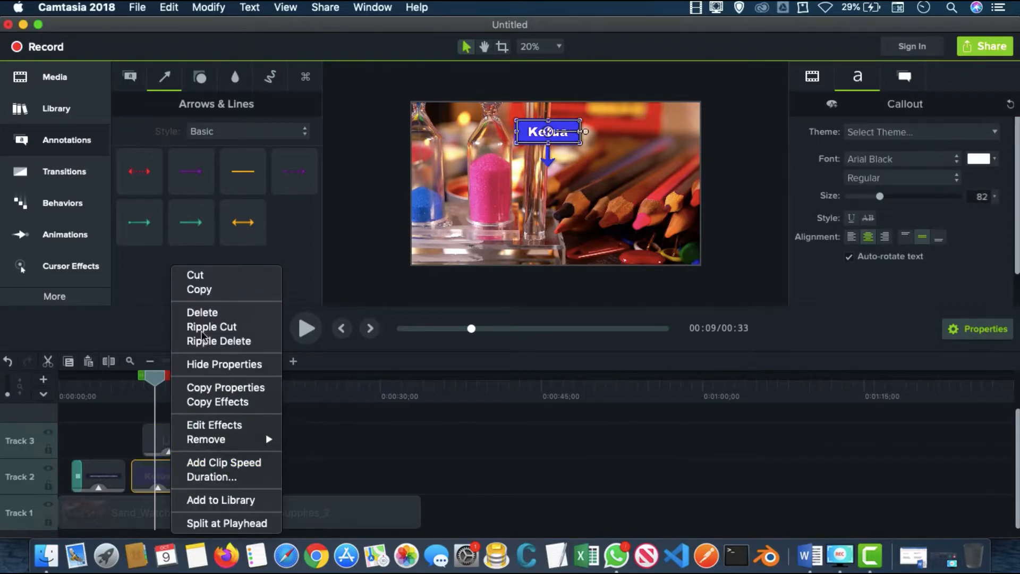
pyautogui.click(217, 296)
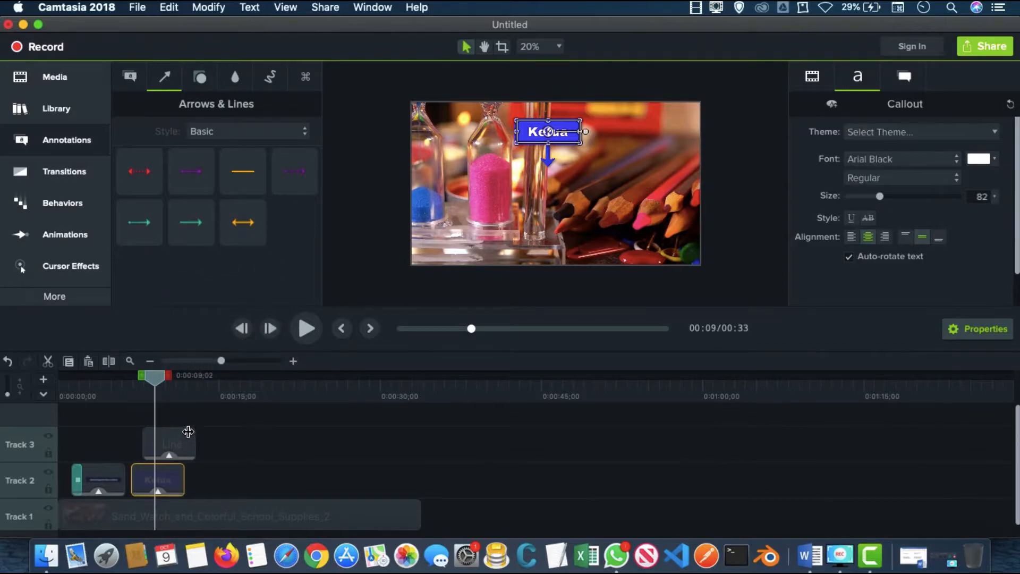
pyautogui.click(183, 417)
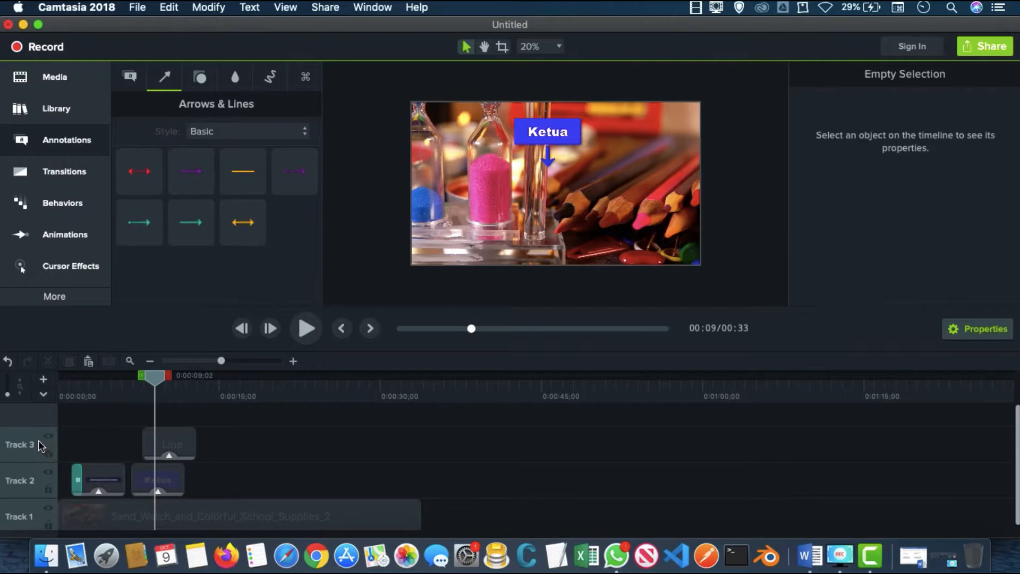
pyautogui.click(44, 380)
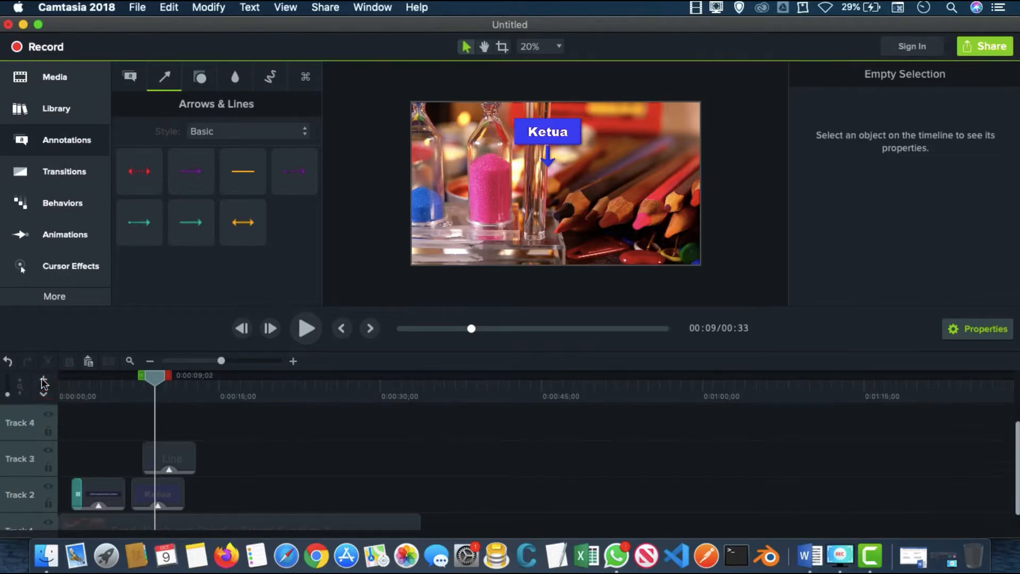
pyautogui.rightClick(171, 420)
pyautogui.click(234, 411)
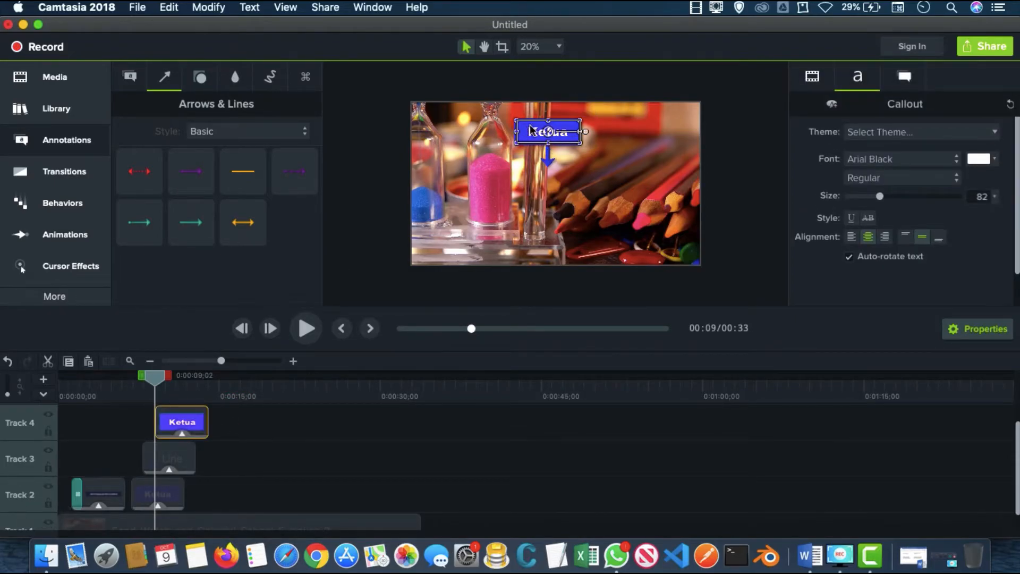
# Step: Place the copied callout just below the arrow and replace its text with "Wakil Ketua"
pyautogui.moveTo(532, 130); pyautogui.dragTo(549, 187)
pyautogui.doubleClick(548, 186)
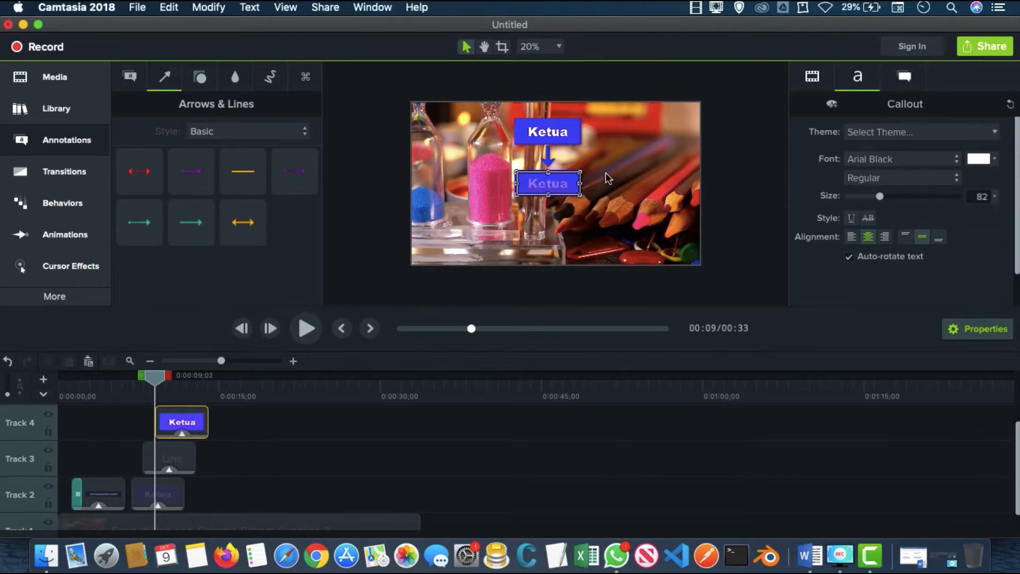
pyautogui.write('Wakil K')
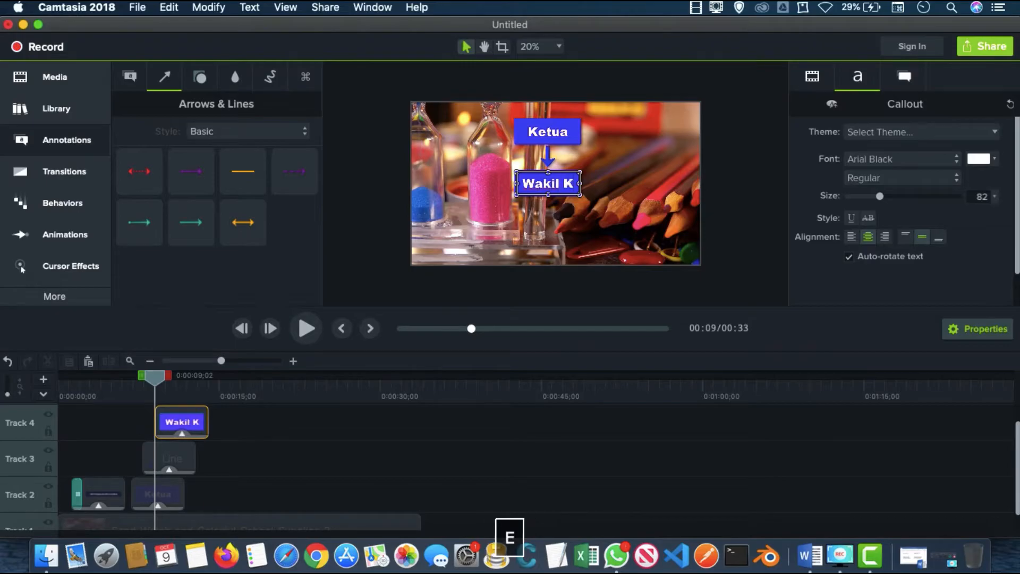
pyautogui.write('etua')
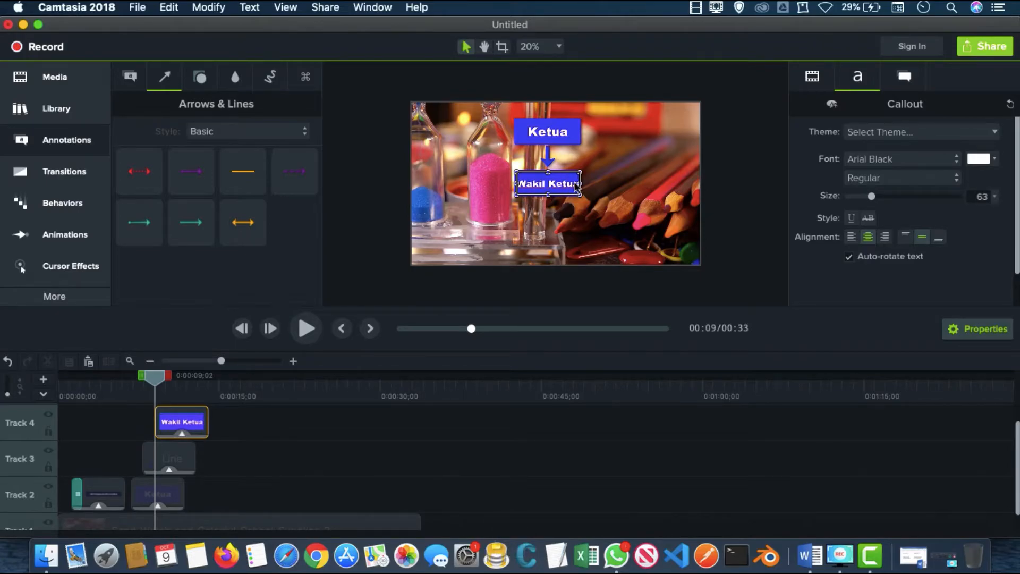
# Step: Widen the Wakil Ketua callout on both sides to fit its text at full size, and deselect it
pyautogui.moveTo(582, 186); pyautogui.dragTo(596, 186)
pyautogui.moveTo(518, 186); pyautogui.dragTo(502, 187)
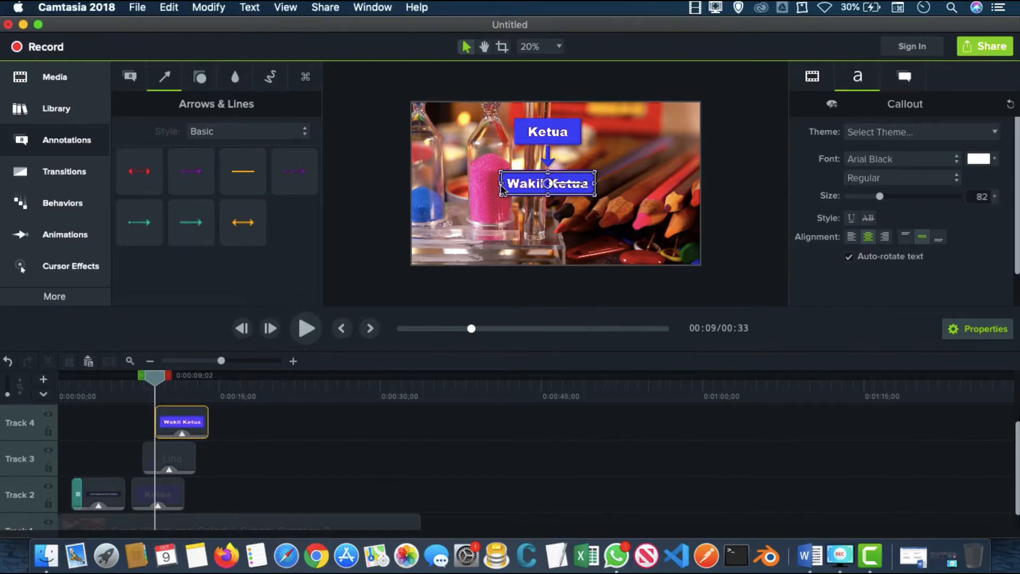
pyautogui.click(654, 164)
pyautogui.click(729, 155)
pyautogui.click(584, 186)
pyautogui.click(741, 151)
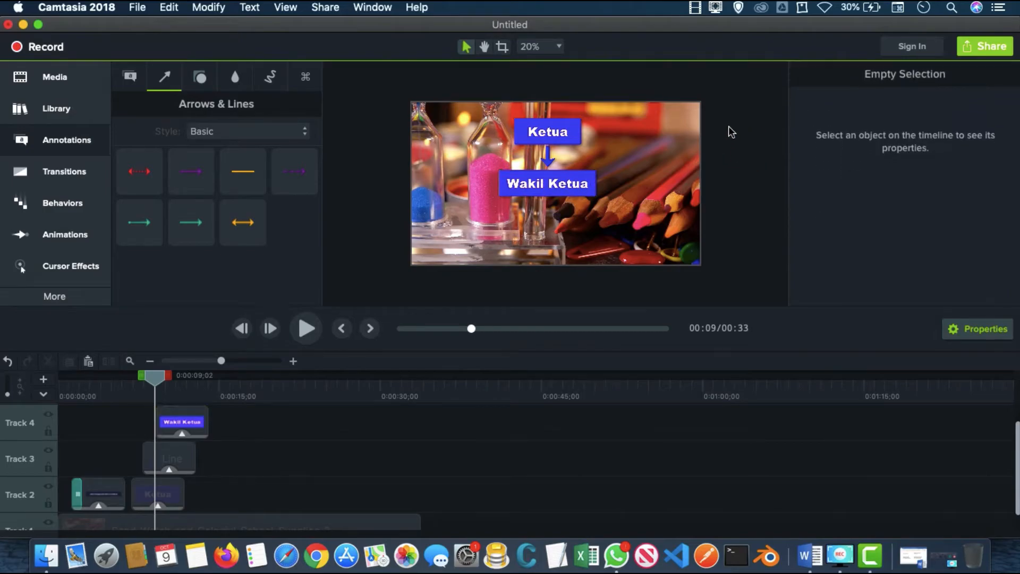
# Step: Play back from 0:00:06;18 to check the sequence of the Ketua callout, arrow and Wakil Ketua callout
pyautogui.moveTo(155, 376); pyautogui.dragTo(126, 376)
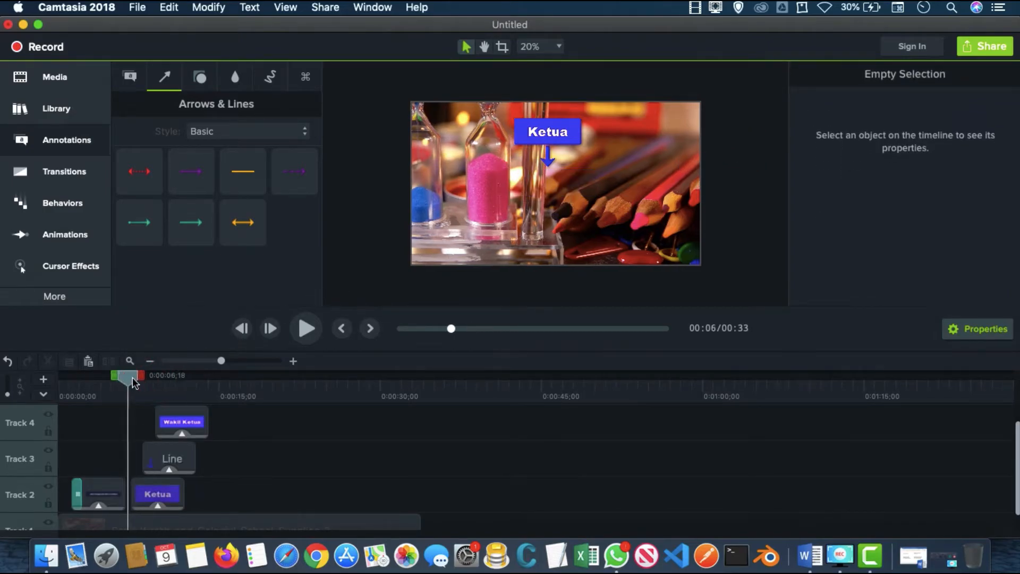
pyautogui.click(307, 330)
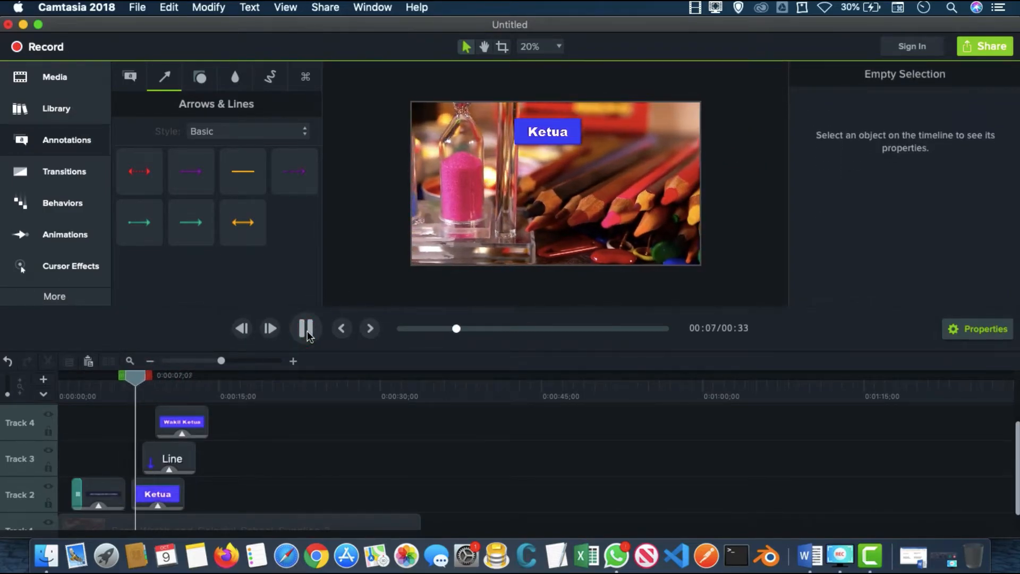
pyautogui.click(307, 332)
# Step: Copy the arrow under Ketua, paste it onto a new Track 5 at 0:00:10;10, and place it just below the Wakil Ketua callout
pyautogui.moveTo(162, 378); pyautogui.dragTo(169, 383)
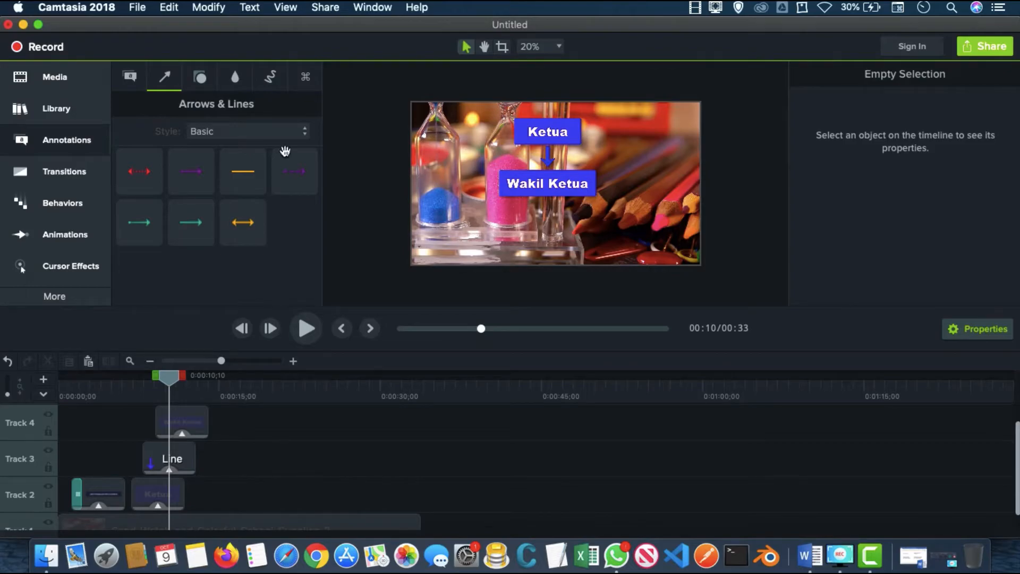
pyautogui.moveTo(191, 222); pyautogui.dragTo(590, 186)
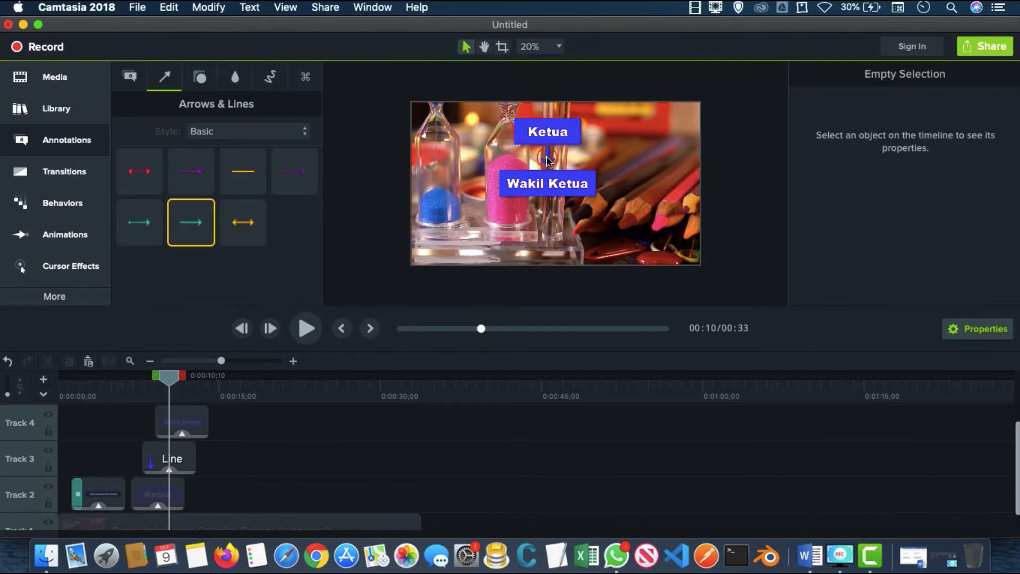
pyautogui.moveTo(547, 160); pyautogui.dragTo(549, 166)
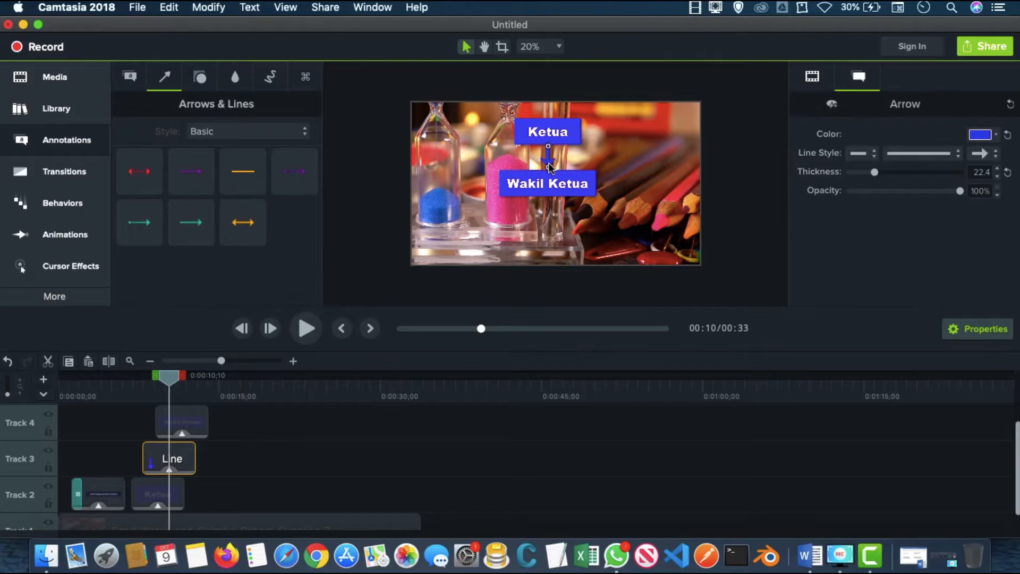
pyautogui.rightClick(182, 455)
pyautogui.click(212, 290)
pyautogui.click(47, 381)
pyautogui.rightClick(205, 435)
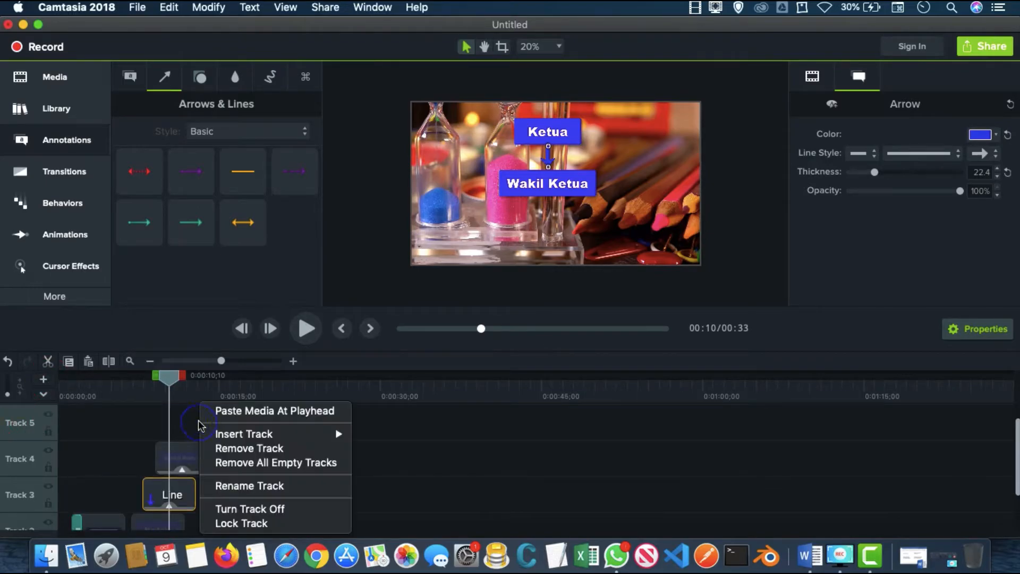
pyautogui.rightClick(187, 423)
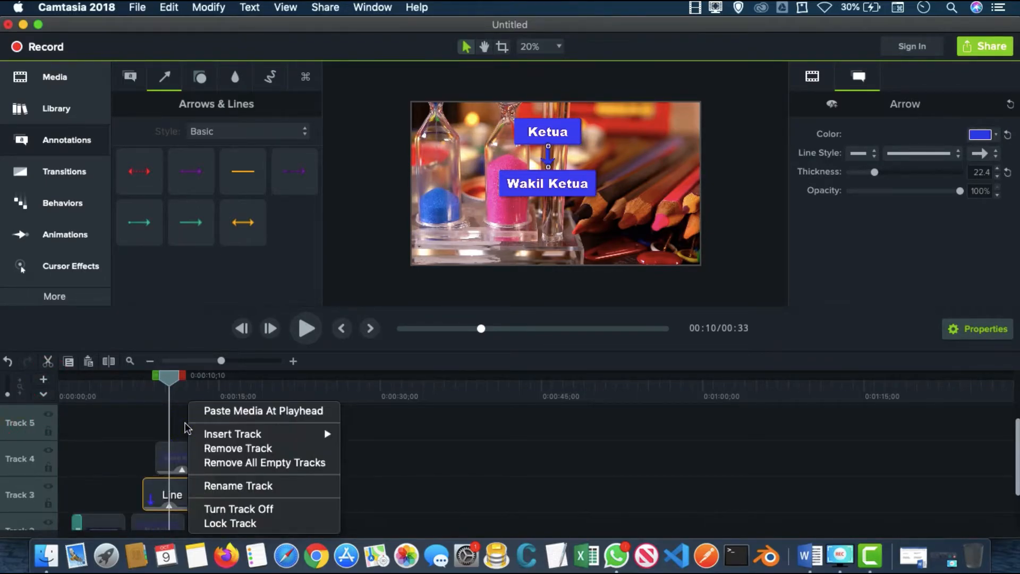
pyautogui.click(222, 412)
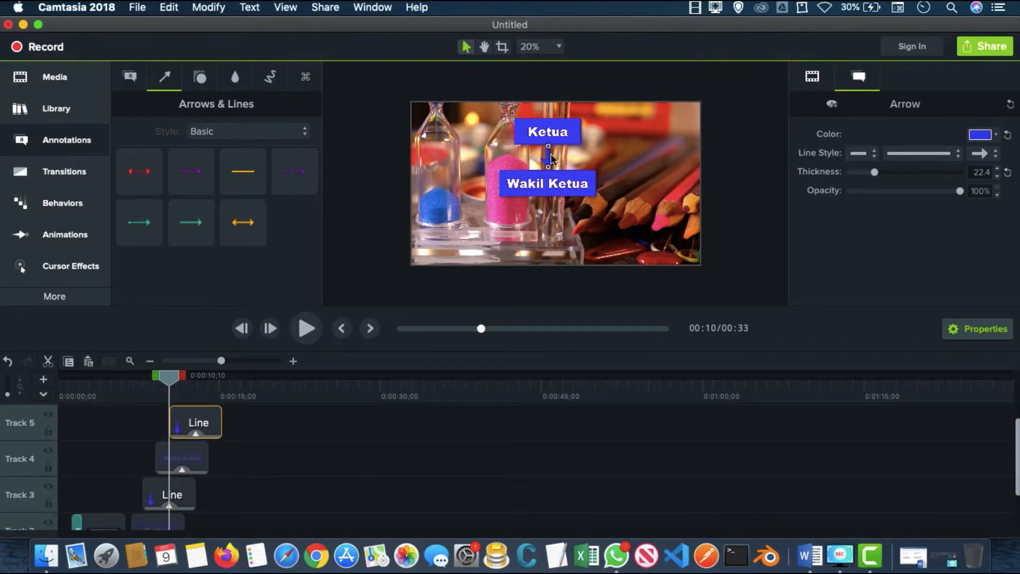
pyautogui.moveTo(551, 160); pyautogui.dragTo(550, 216)
# Step: Add a plain line at the lower arrow's tip and extend it horizontally on both sides, well beyond the Wakil Ketua callout's width
pyautogui.click(242, 176)
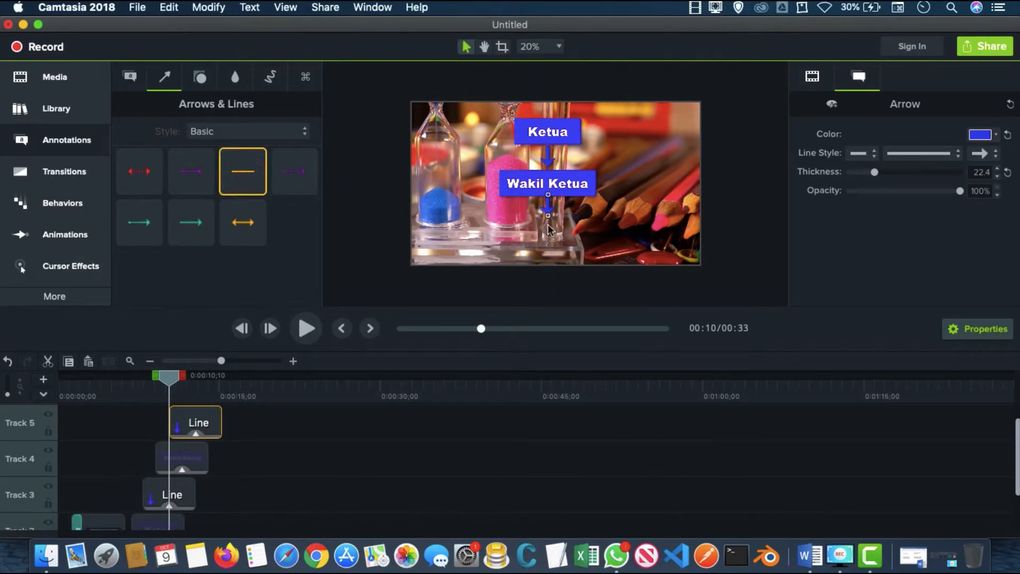
pyautogui.moveTo(254, 174)
pyautogui.mouseDown()
pyautogui.moveTo(410, 228)
pyautogui.moveTo(613, 215)
pyautogui.mouseUp()
pyautogui.moveTo(540, 216); pyautogui.dragTo(449, 216)
pyautogui.moveTo(613, 215); pyautogui.dragTo(648, 215)
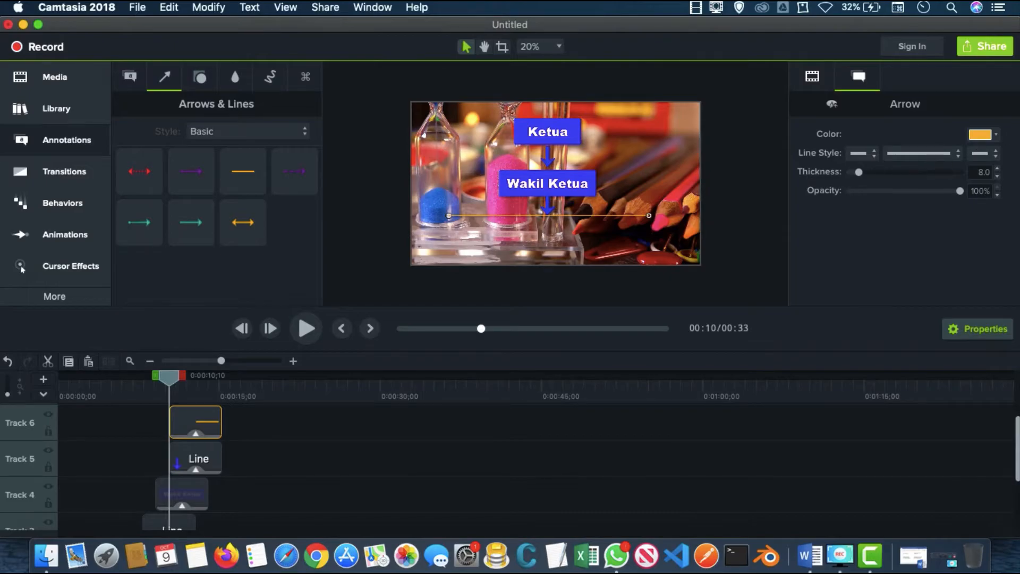
# Step: Colour the horizontal line blue to match the callouts and set its thickness to 23.3
pyautogui.click(983, 136)
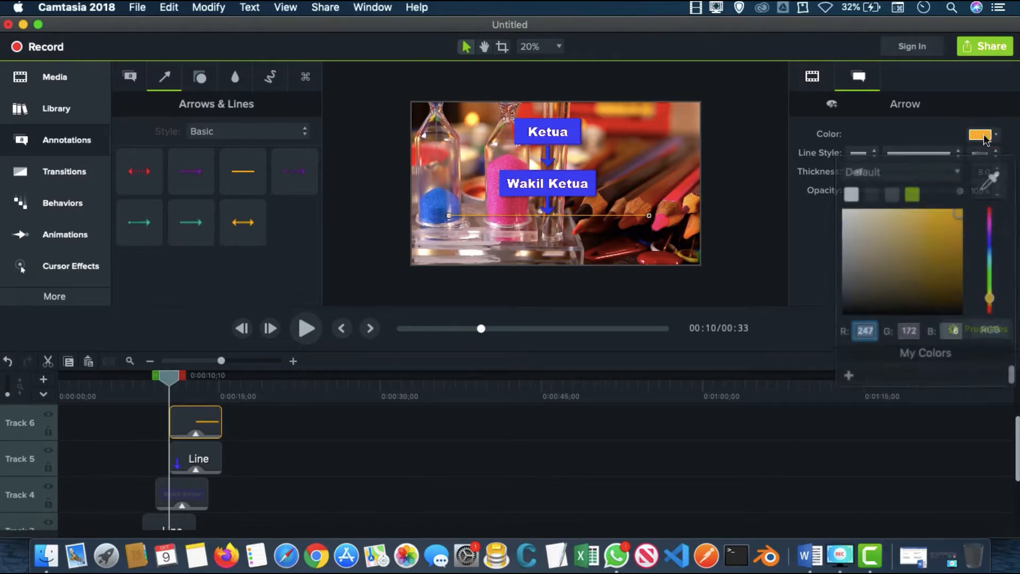
pyautogui.click(989, 232)
pyautogui.moveTo(991, 232); pyautogui.dragTo(990, 230)
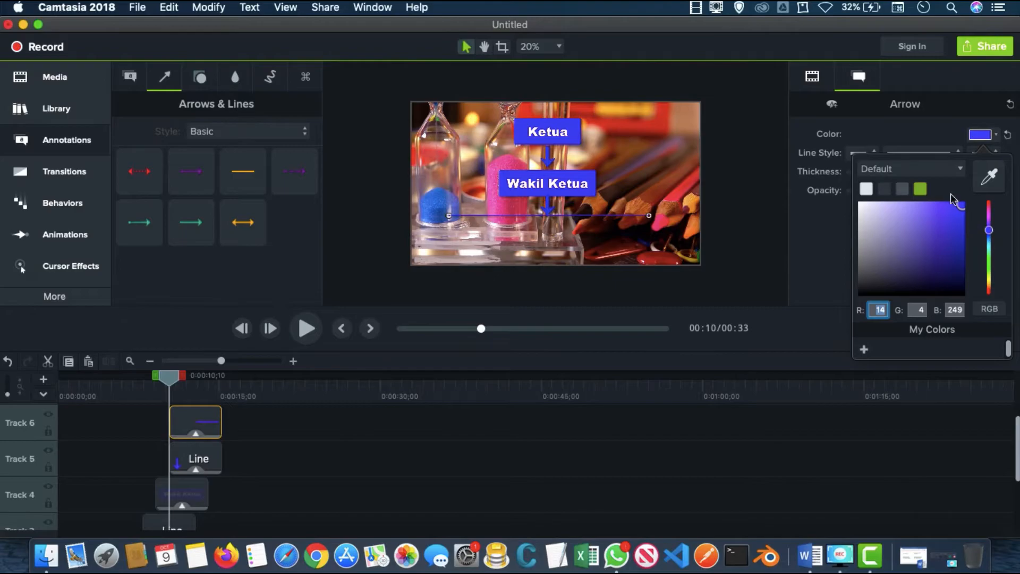
pyautogui.click(914, 133)
pyautogui.moveTo(862, 172); pyautogui.dragTo(880, 174)
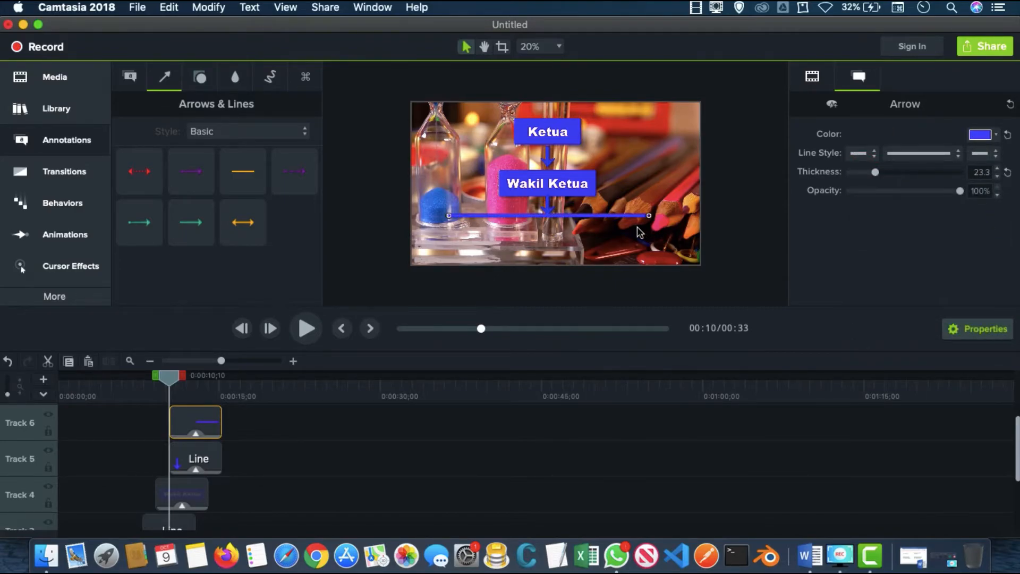
pyautogui.moveTo(631, 222); pyautogui.dragTo(632, 222)
# Step: Copy the arrow below Wakil Ketua and add a new Track 7 to the timeline
pyautogui.click(549, 214)
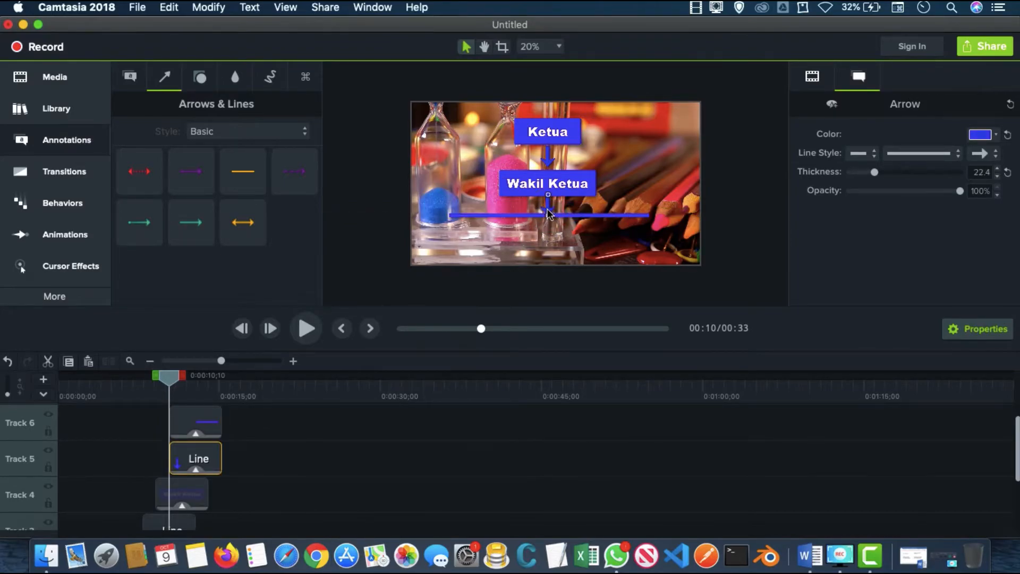
pyautogui.rightClick(194, 458)
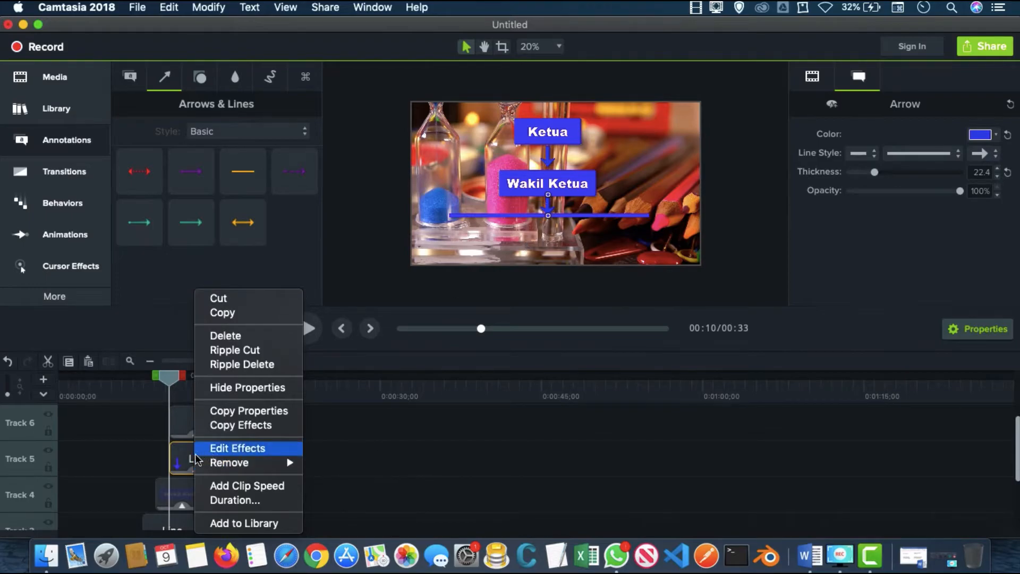
pyautogui.rightClick(179, 458)
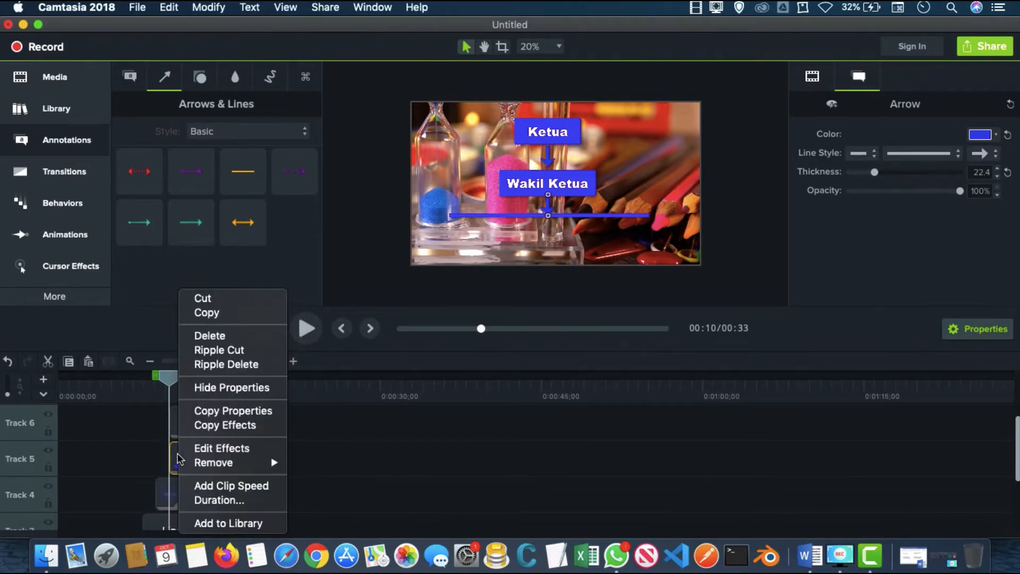
pyautogui.click(213, 314)
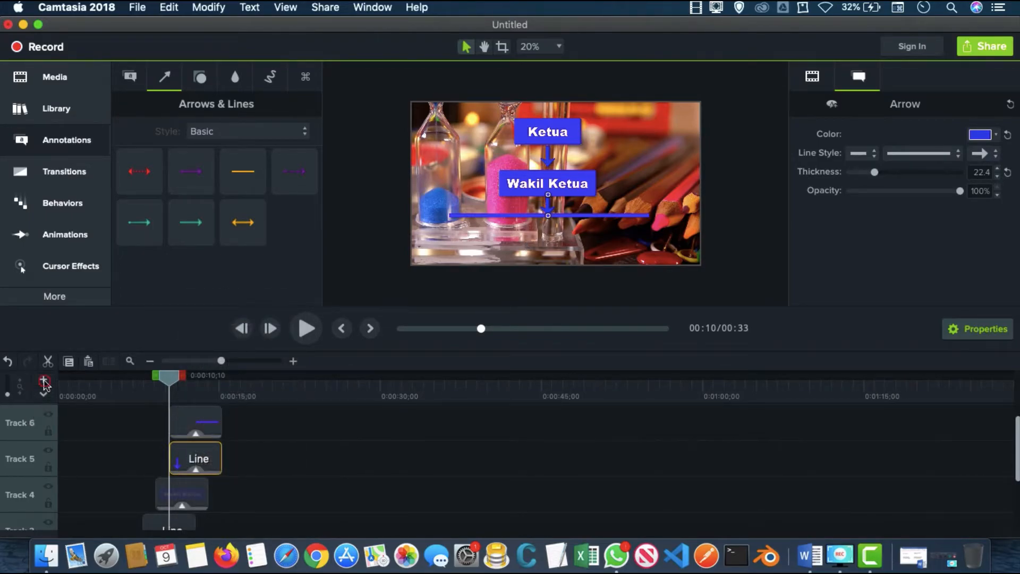
pyautogui.click(44, 381)
# Step: Move the horizontal line's clip on Track 6 to start slightly after the arrow clip on Track 5
pyautogui.moveTo(176, 393); pyautogui.dragTo(187, 394)
pyautogui.click(211, 461)
pyautogui.moveTo(211, 461); pyautogui.dragTo(221, 463)
# Step: Paste the copied arrow onto Track 7 at 0:00:13;04 and place it pointing down from the horizontal line's left end
pyautogui.moveTo(180, 381); pyautogui.dragTo(199, 381)
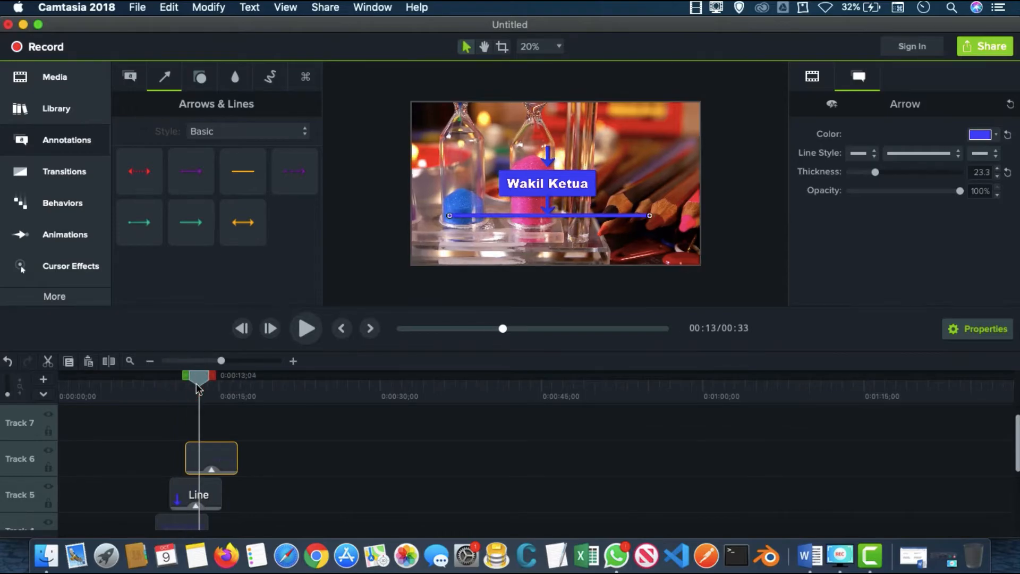
pyautogui.rightClick(222, 422)
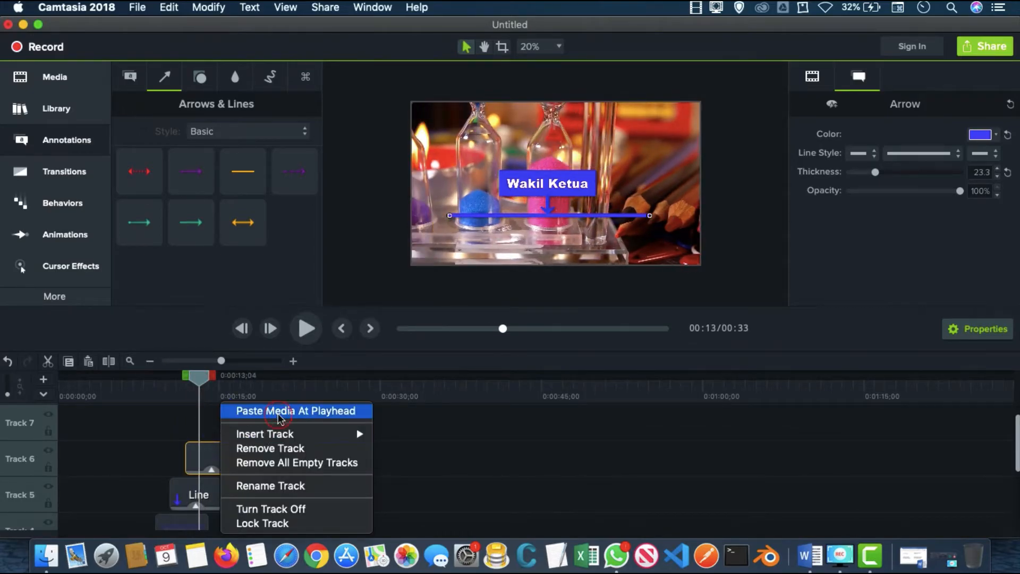
pyautogui.click(239, 411)
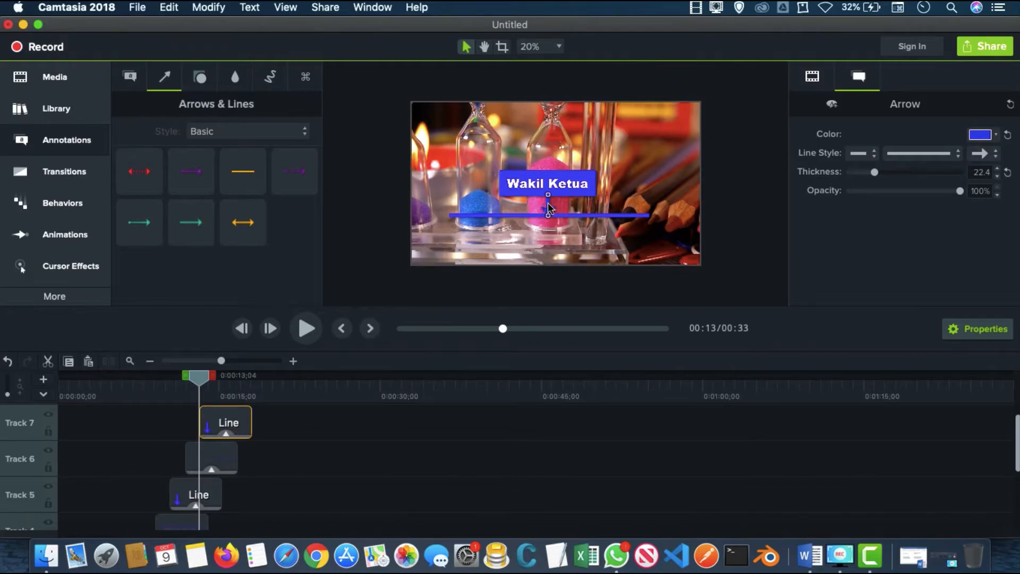
pyautogui.moveTo(549, 209); pyautogui.dragTo(449, 232)
# Step: Paste another copy of the arrow onto a new Track 8 at 0:00:13;04, place it at the horizontal line's right end, and deselect it
pyautogui.click(43, 379)
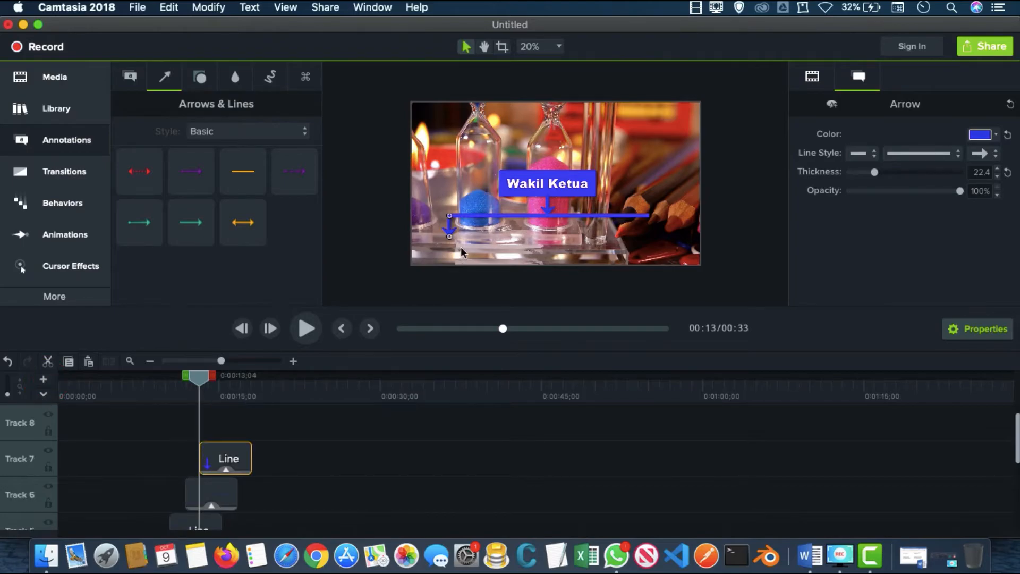
pyautogui.rightClick(493, 233)
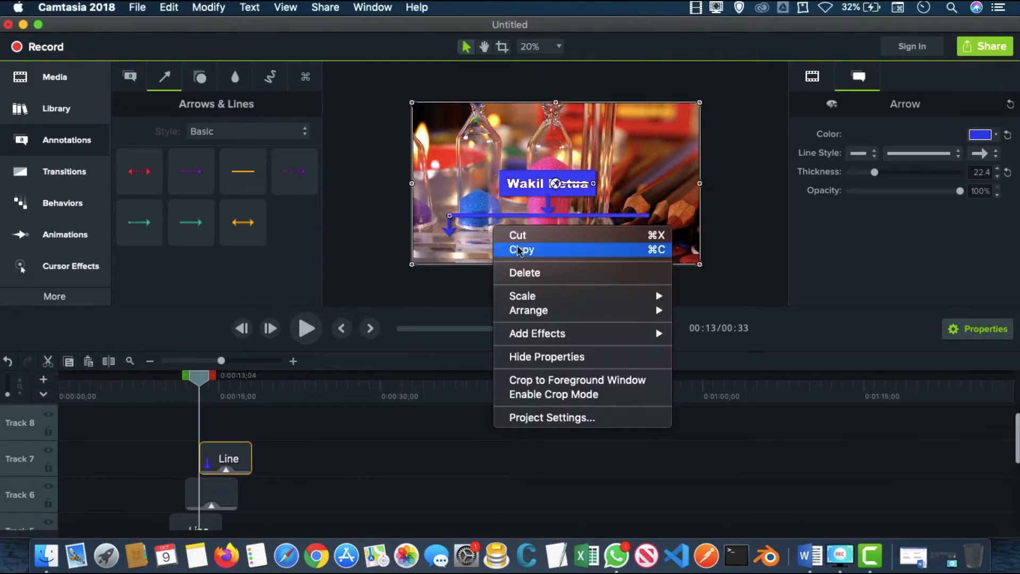
pyautogui.click(239, 425)
pyautogui.rightClick(239, 425)
pyautogui.click(222, 425)
pyautogui.rightClick(222, 426)
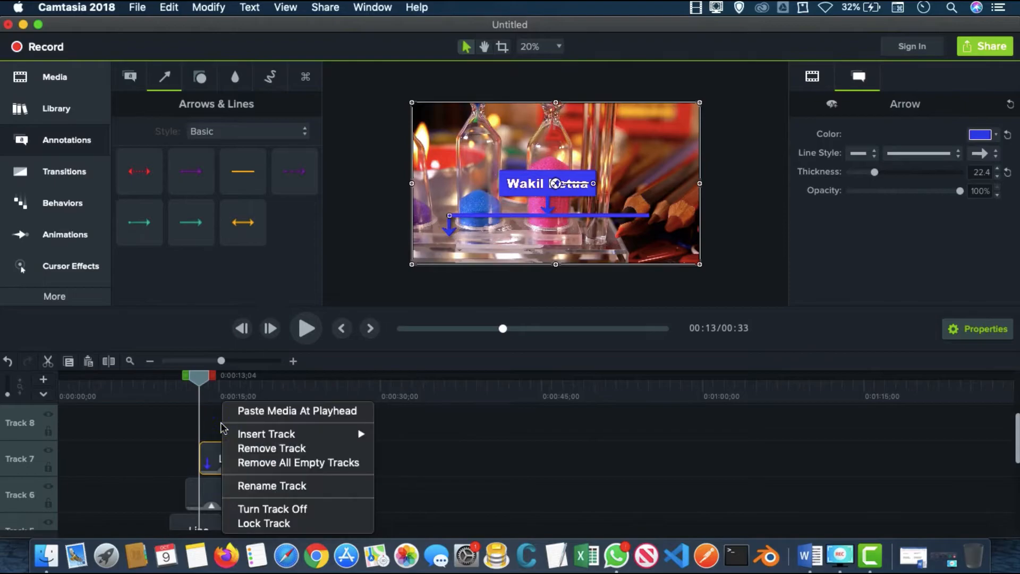
pyautogui.click(296, 419)
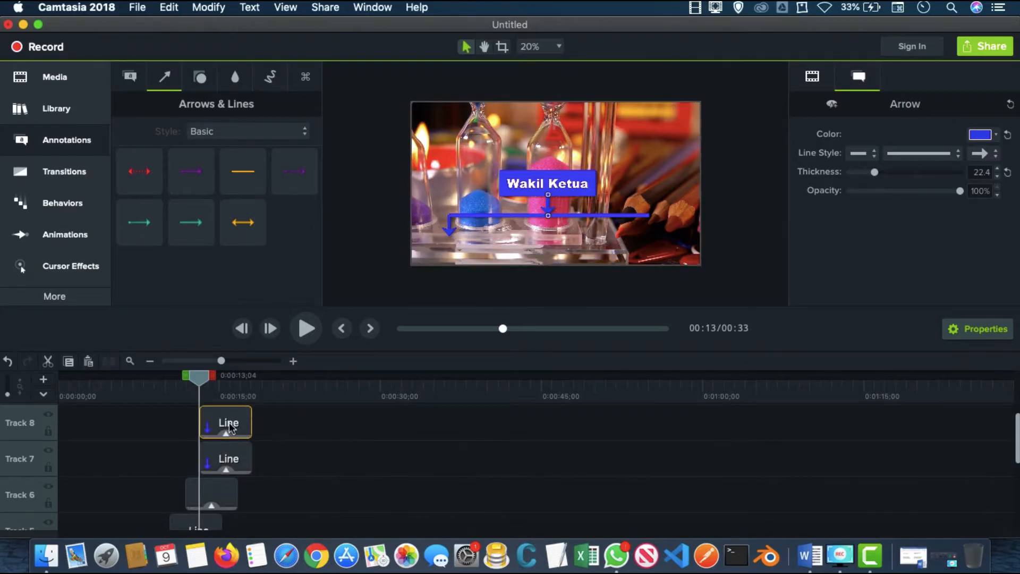
pyautogui.moveTo(550, 208); pyautogui.dragTo(651, 229)
pyautogui.click(672, 182)
pyautogui.click(741, 169)
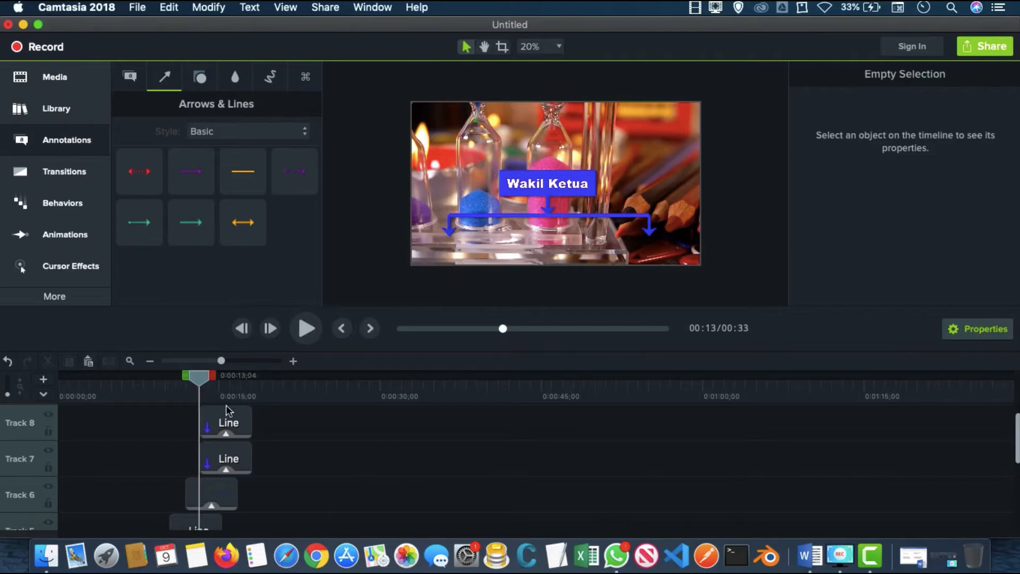
# Step: Add two empty tracks, Track 9 and Track 10, above the arrow clips
pyautogui.scroll(1, 33, 444)
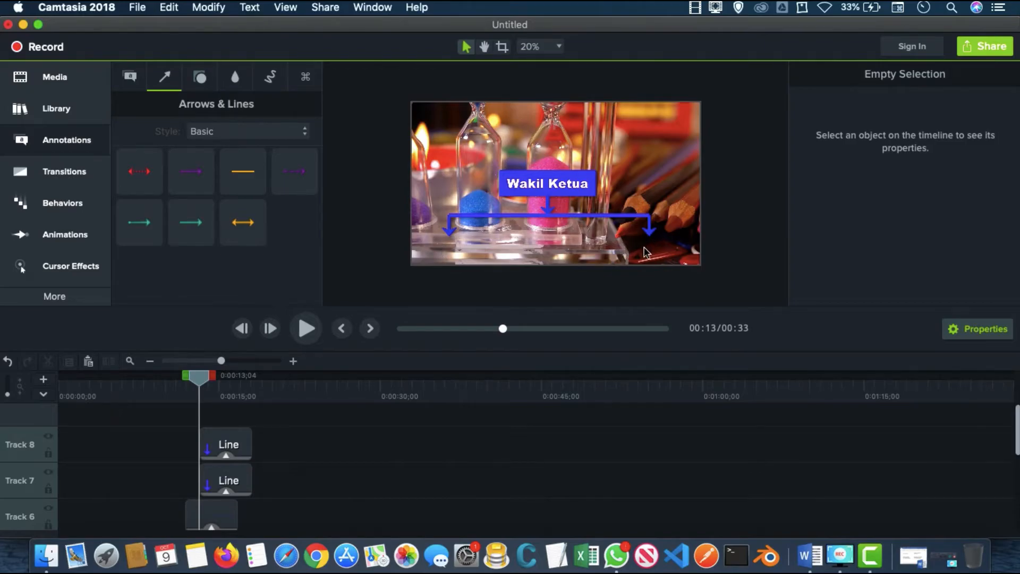
pyautogui.click(44, 379)
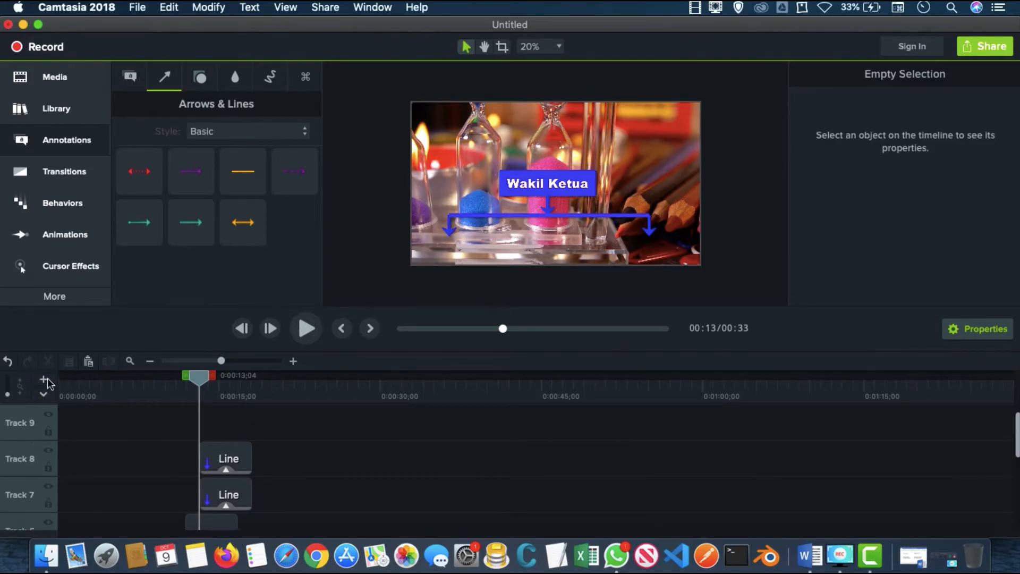
pyautogui.click(45, 381)
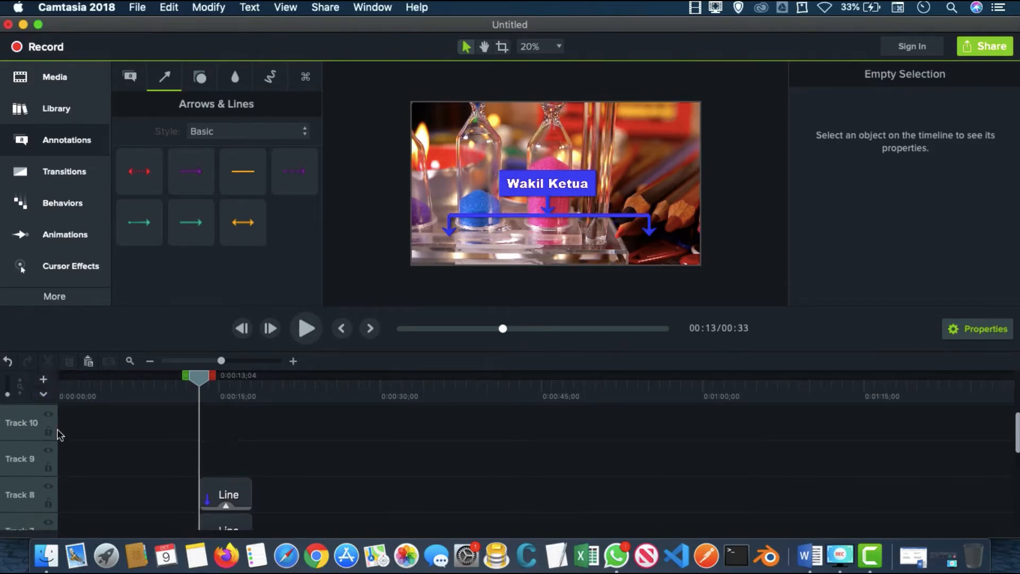
# Step: Copy the Wakil Ketua callout and paste it onto both Track 9 and Track 10 at 0:00:13;04
pyautogui.click(574, 183)
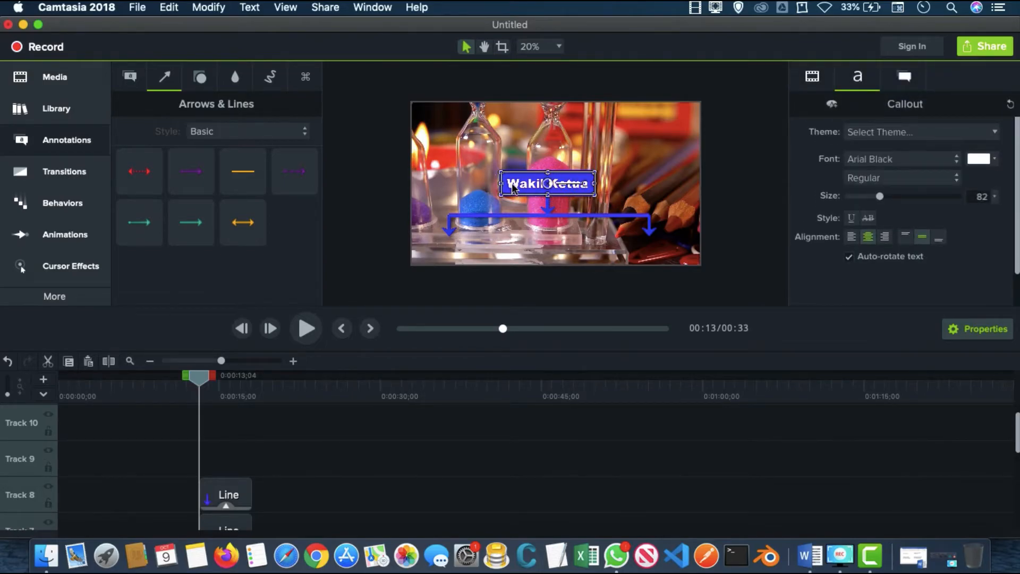
pyautogui.scroll(-5, 213, 478)
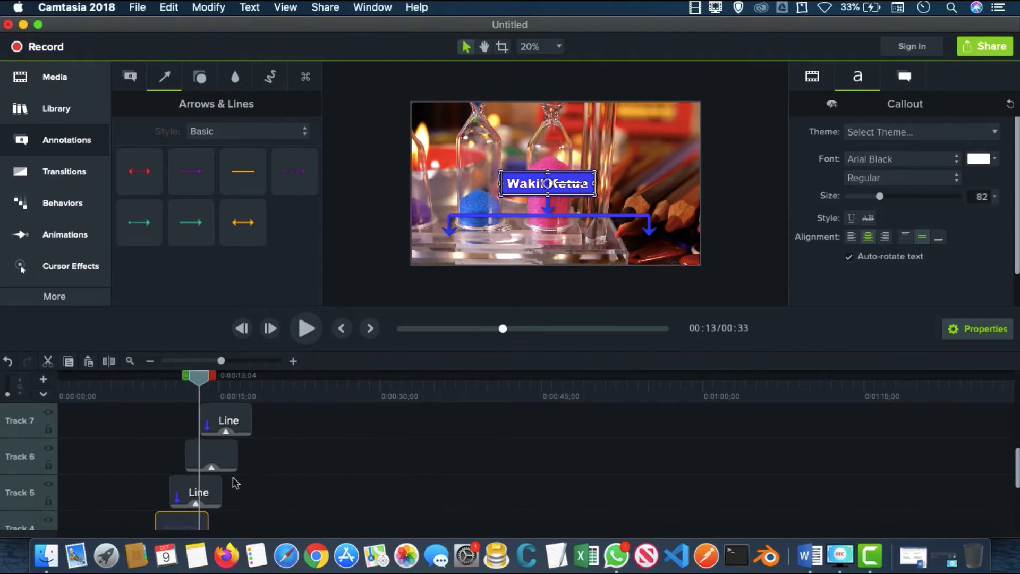
pyautogui.rightClick(184, 518)
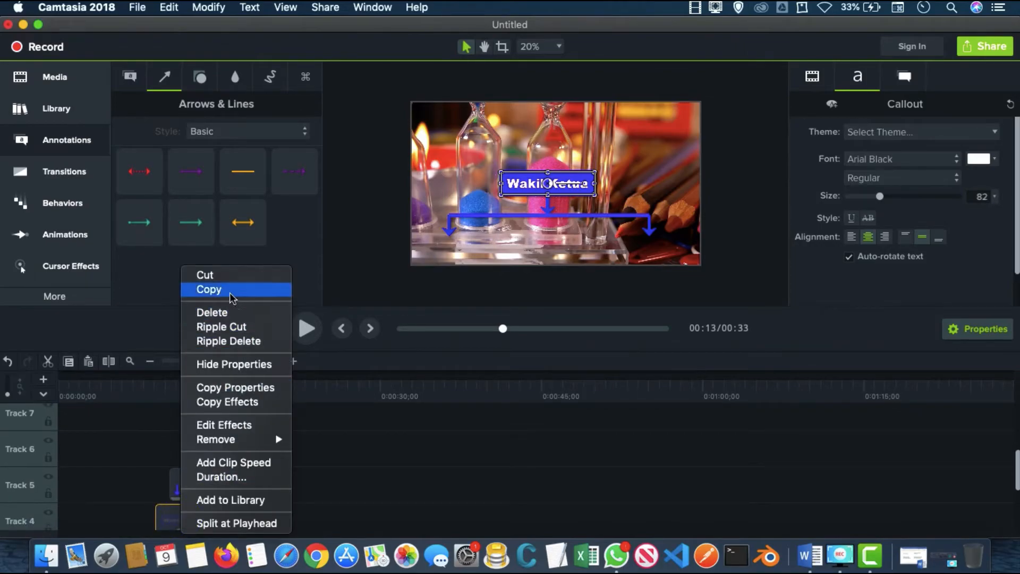
pyautogui.click(230, 291)
pyautogui.scroll(2, 481, 263)
pyautogui.scroll(5, 242, 426)
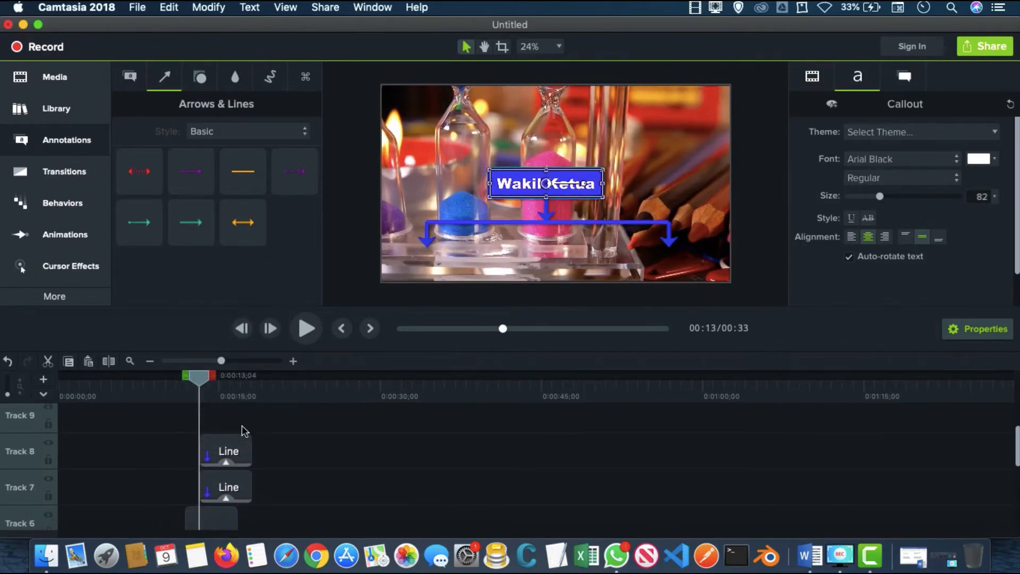
pyautogui.rightClick(240, 482)
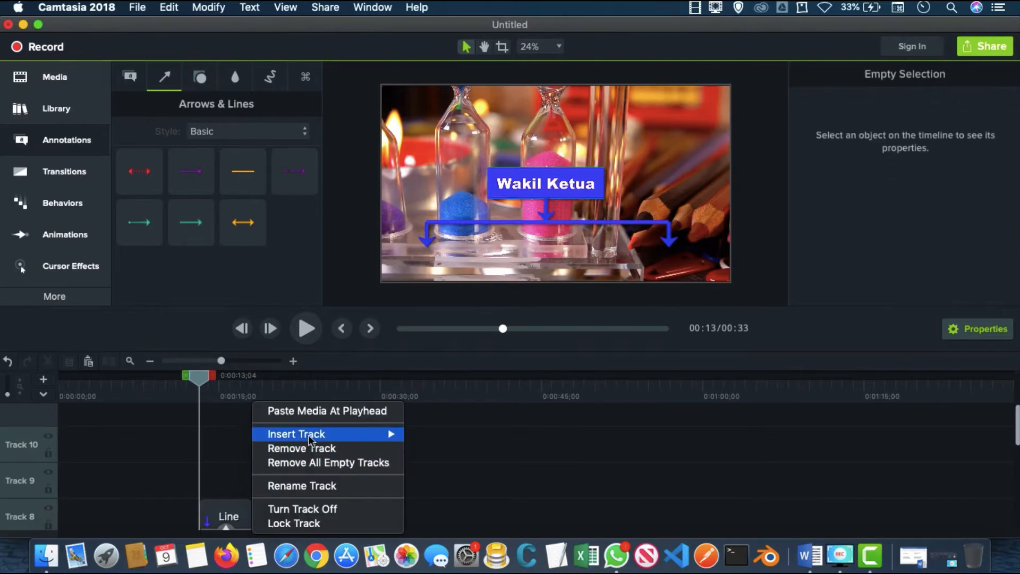
pyautogui.click(319, 417)
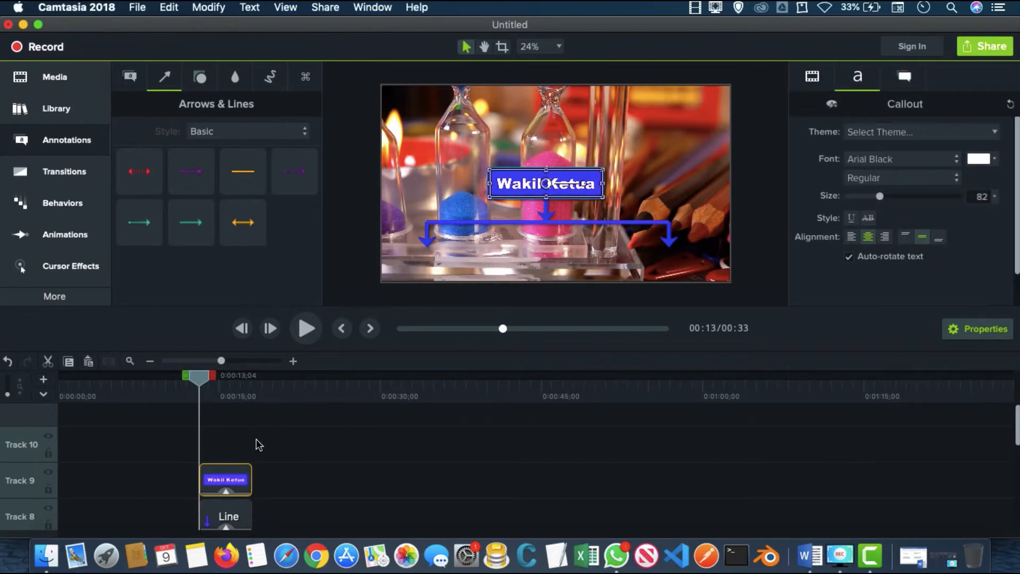
pyautogui.rightClick(259, 444)
pyautogui.click(293, 412)
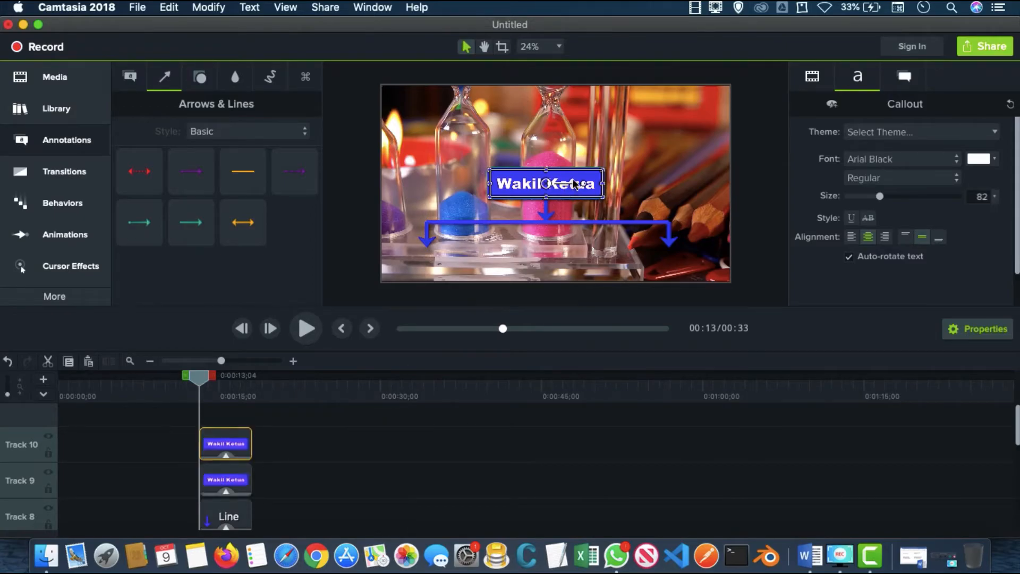
# Step: Place the Track 10 callout copy under the right-hand arrow and nudge it slightly left to stay inside the video frame
pyautogui.moveTo(575, 180); pyautogui.dragTo(702, 250)
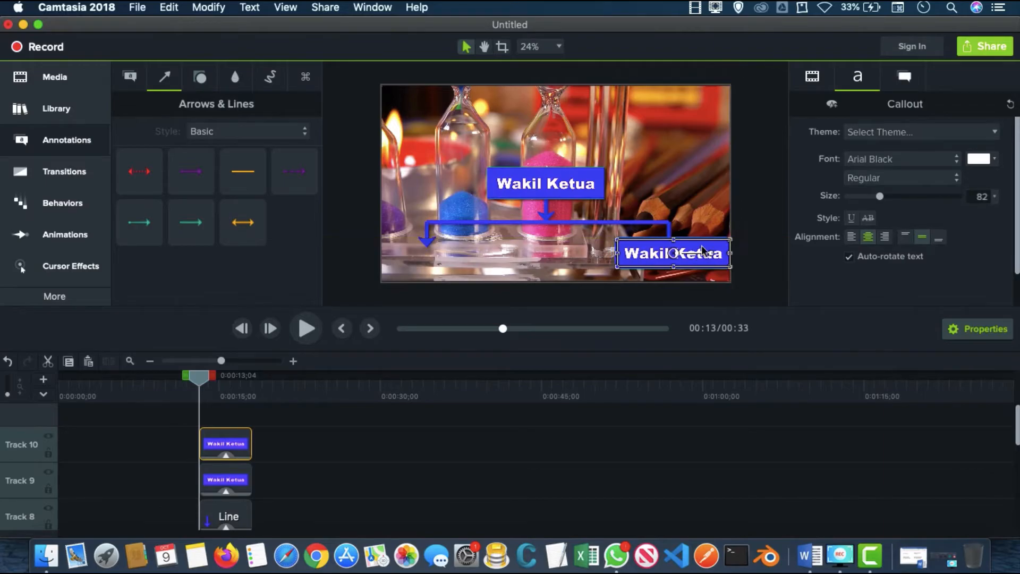
pyautogui.press('Left')
pyautogui.press('Left')
pyautogui.press('Left')
pyautogui.press('Left')
pyautogui.press('Left')
pyautogui.press('Left')
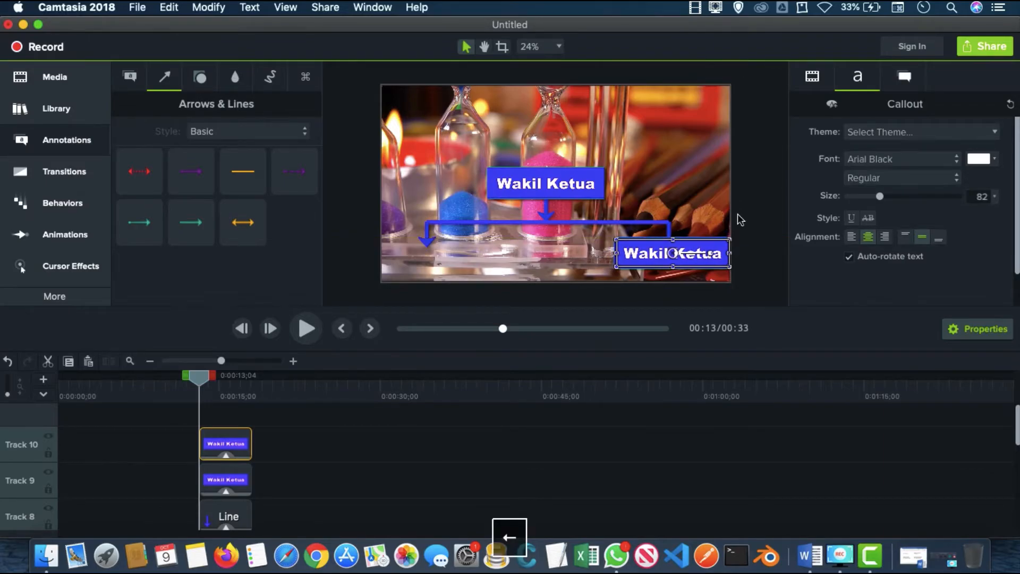
# Step: Position the Track 10 callout just below the tip of the right-hand arrow, fully inside the video frame
pyautogui.press('Down')
pyautogui.press('Down')
pyautogui.press('Down')
pyautogui.press('Down')
pyautogui.press('Down')
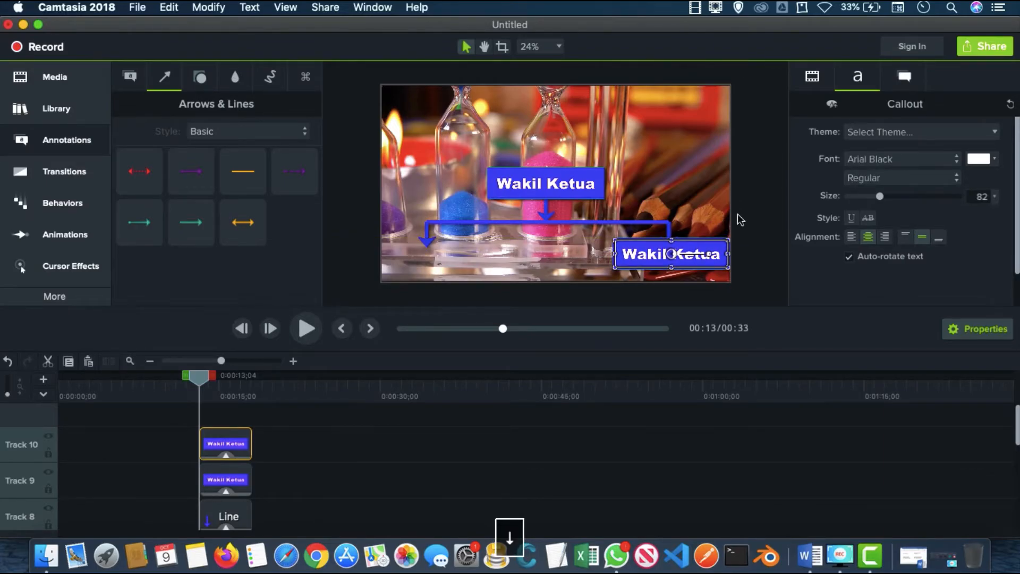
pyautogui.press('Down')
pyautogui.press('Down')
pyautogui.press('Down')
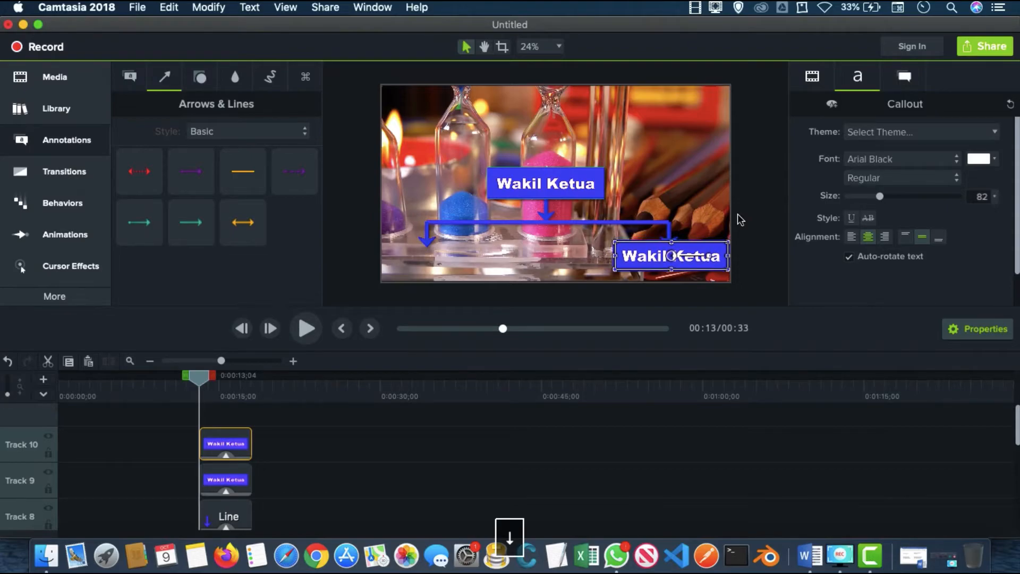
pyautogui.moveTo(717, 260)
pyautogui.mouseDown()
pyautogui.moveTo(712, 242)
pyautogui.moveTo(719, 251)
pyautogui.mouseUp()
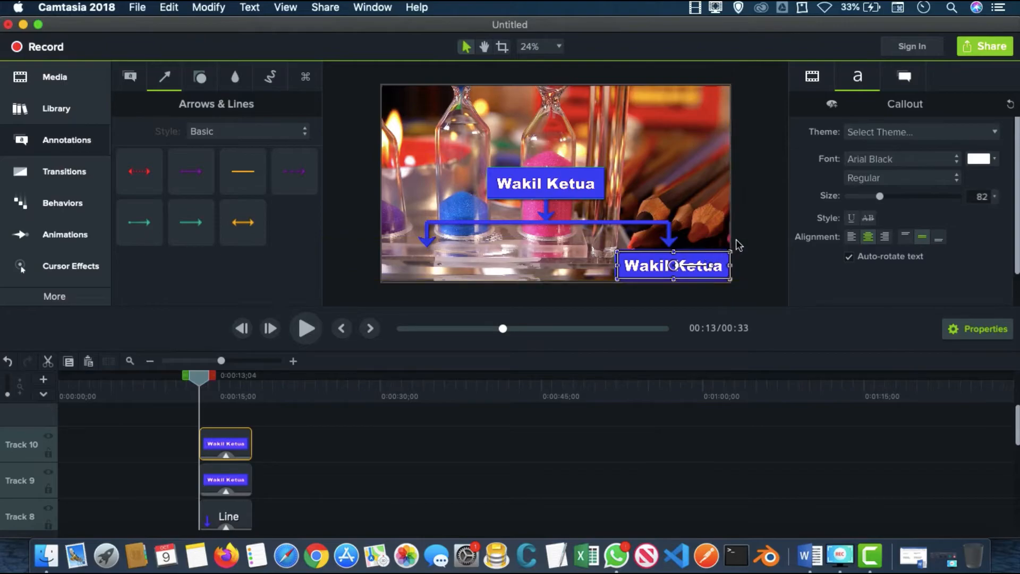
pyautogui.press('Left')
pyautogui.press('Left')
pyautogui.press('Left')
pyautogui.press('Left')
pyautogui.press('Left')
pyautogui.press('Left')
pyautogui.press('Left')
pyautogui.press('Up')
pyautogui.press('Up')
pyautogui.press('Up')
pyautogui.press('Up')
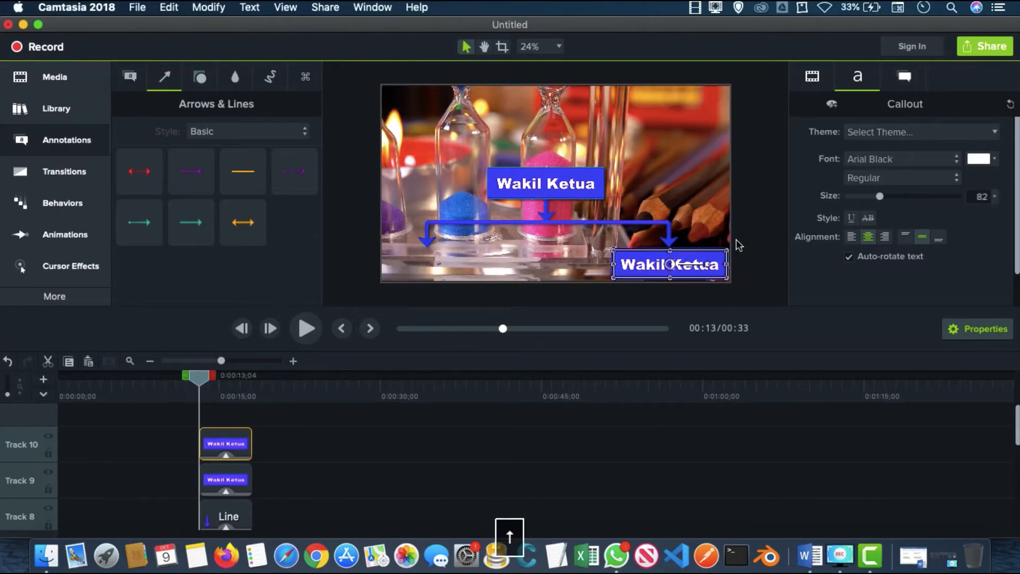
# Step: Place the Track 9 callout copy below the tip of the left-hand arrow, inside the video frame
pyautogui.moveTo(652, 256); pyautogui.dragTo(416, 245)
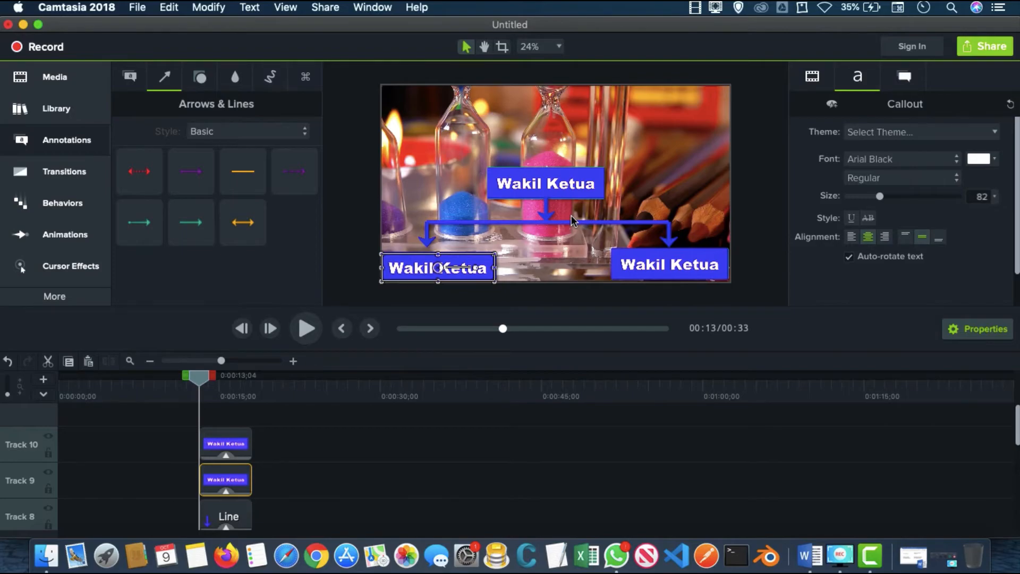
pyautogui.press('Up')
pyautogui.press('Right')
pyautogui.press('Right')
pyautogui.press('Right')
pyautogui.press('Right')
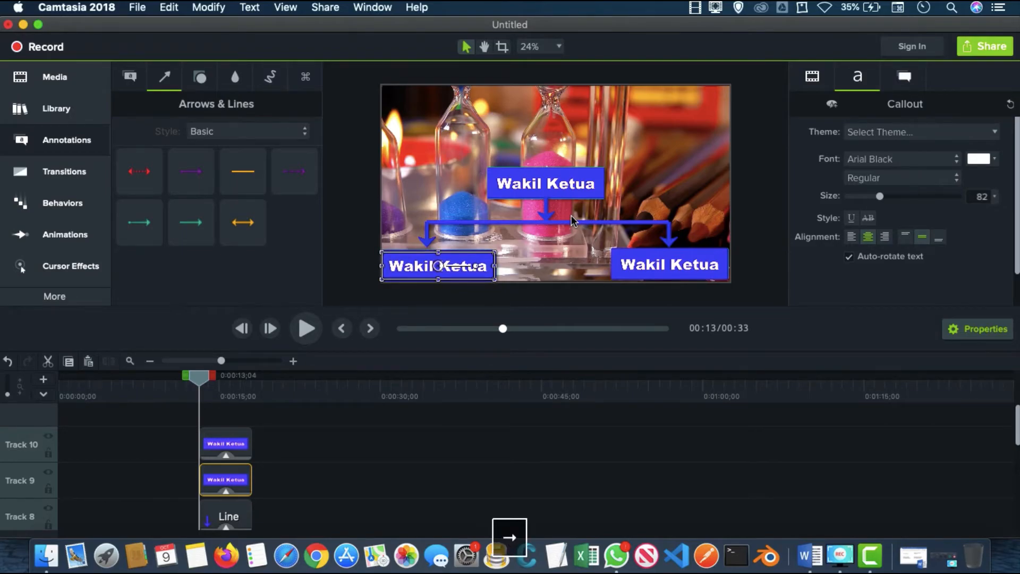
# Step: Change the text of the right-hand lower callout to Bendahara and the left-hand one to Sekretaris
pyautogui.click(663, 266)
pyautogui.doubleClick(648, 268)
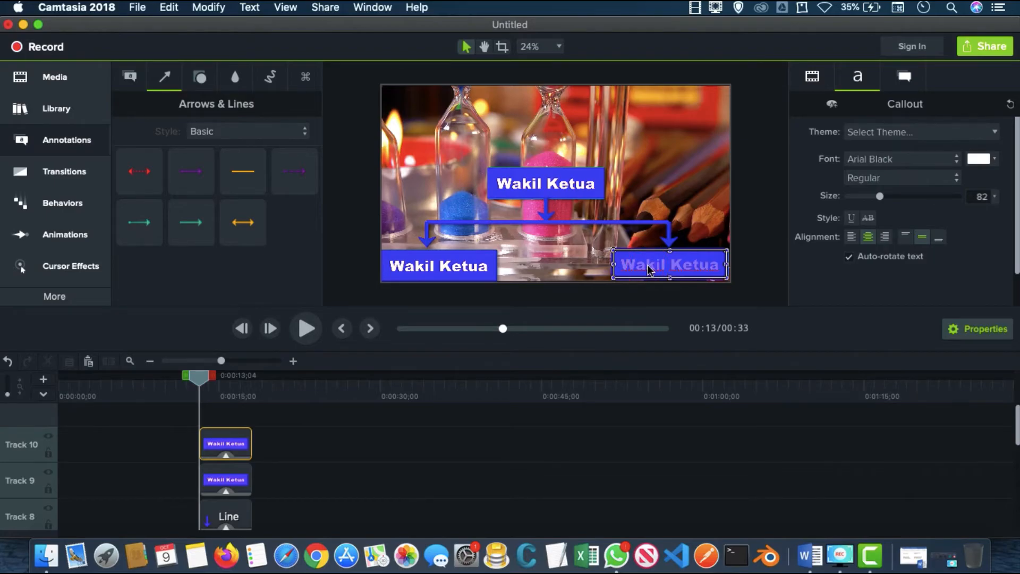
pyautogui.write('Bendahara')
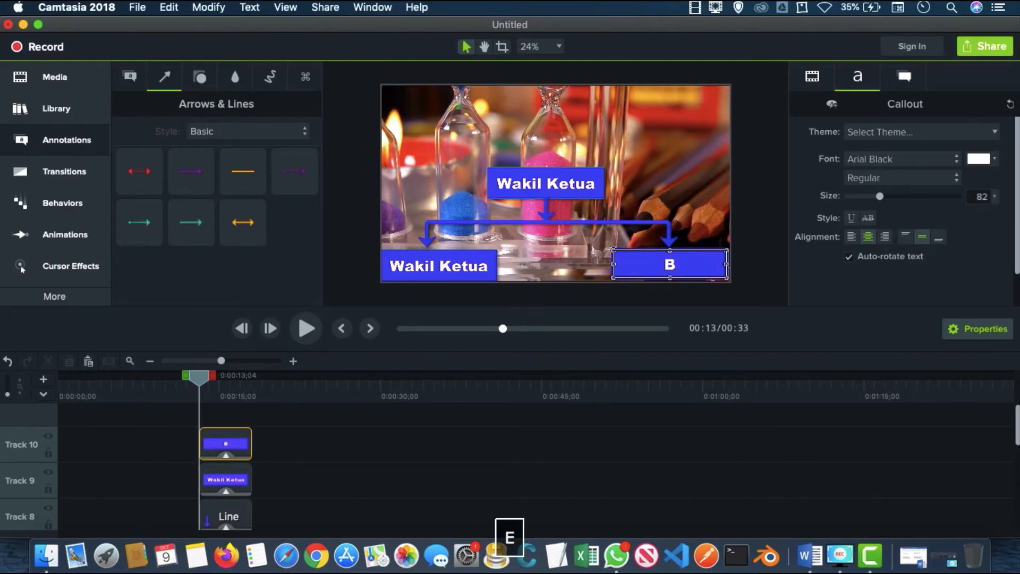
pyautogui.doubleClick(469, 274)
pyautogui.write('Se')
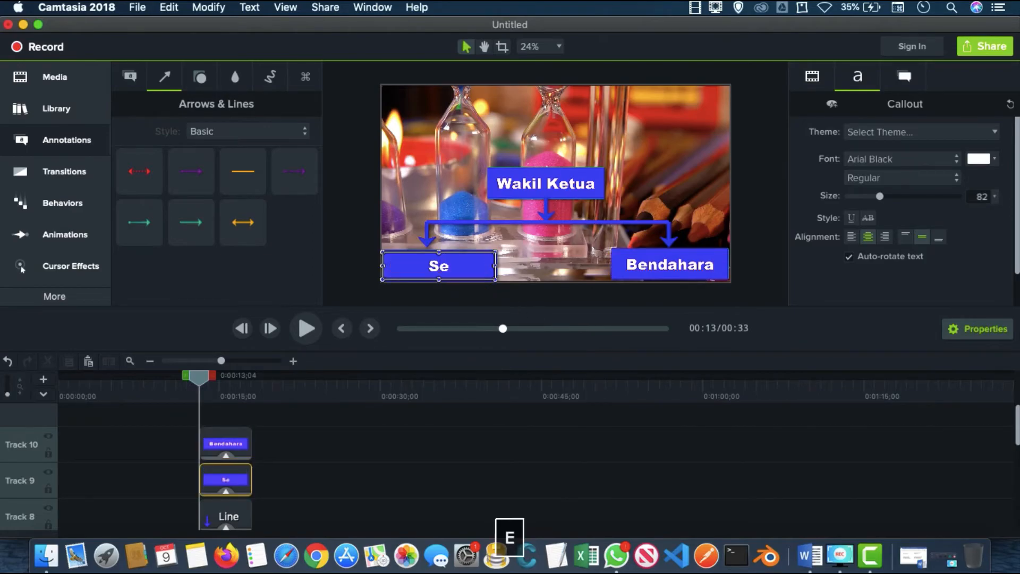
pyautogui.write('kretaris')
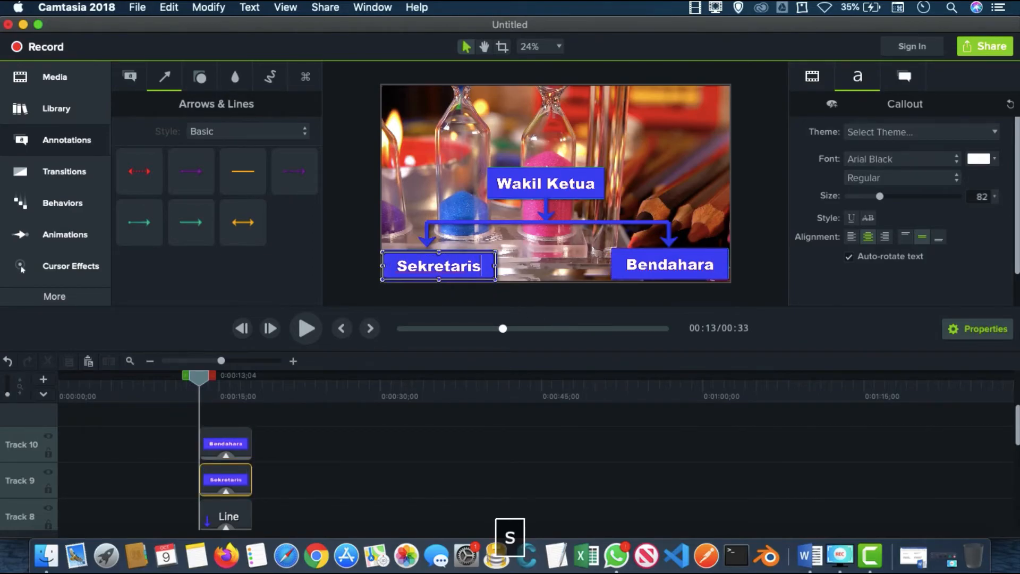
# Step: Extend the clips on Tracks 3 to 6 and the Ketua callout on Track 2 to end at 0:00:18;04
pyautogui.scroll(-5, 293, 470)
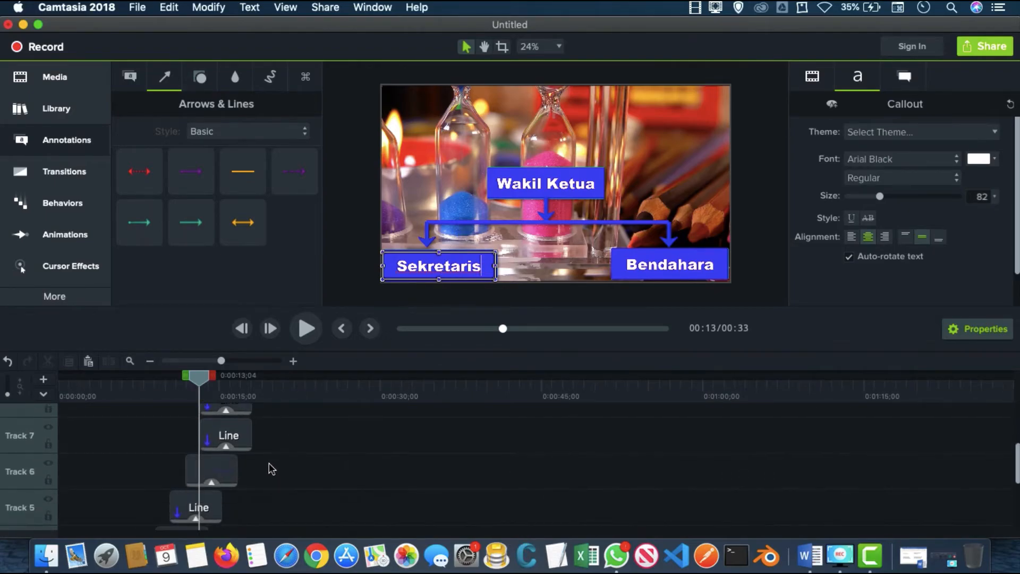
pyautogui.moveTo(236, 468); pyautogui.dragTo(250, 482)
pyautogui.scroll(-1, 228, 480)
pyautogui.scroll(-1, 267, 477)
pyautogui.scroll(-2, 251, 483)
pyautogui.moveTo(193, 453); pyautogui.dragTo(251, 453)
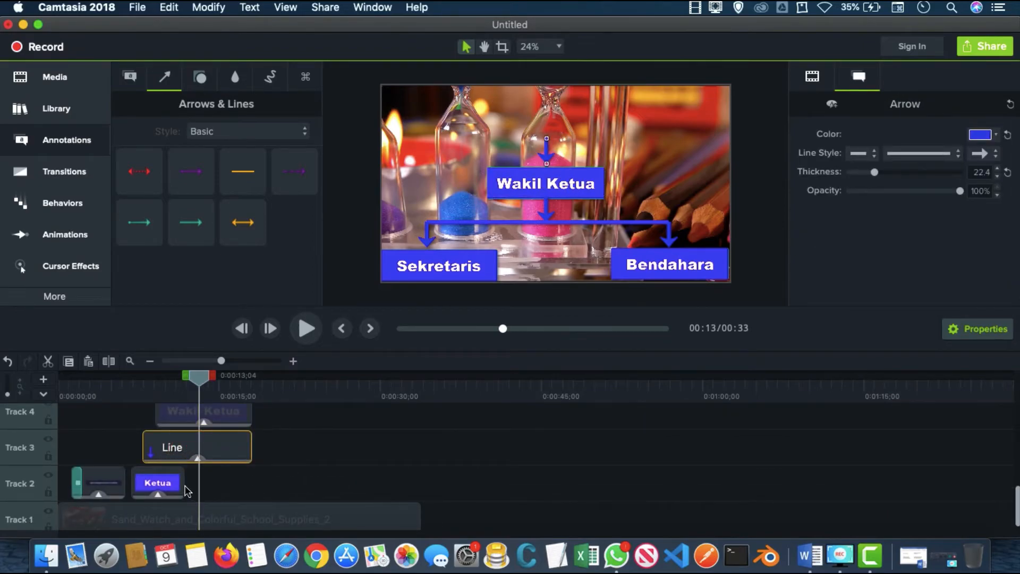
pyautogui.moveTo(183, 483); pyautogui.dragTo(253, 483)
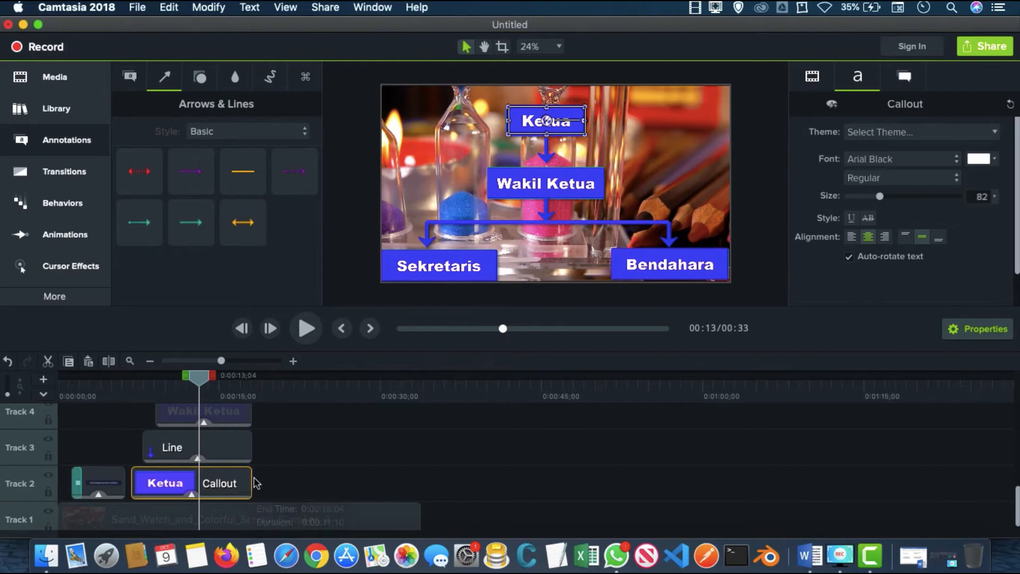
# Step: Play the chart sequence from the start of the timeline and scrub back to the Wakil Ketua entrance
pyautogui.scroll(5, 265, 467)
pyautogui.scroll(2, 275, 456)
pyautogui.moveTo(199, 382); pyautogui.dragTo(64, 385)
pyautogui.click(308, 329)
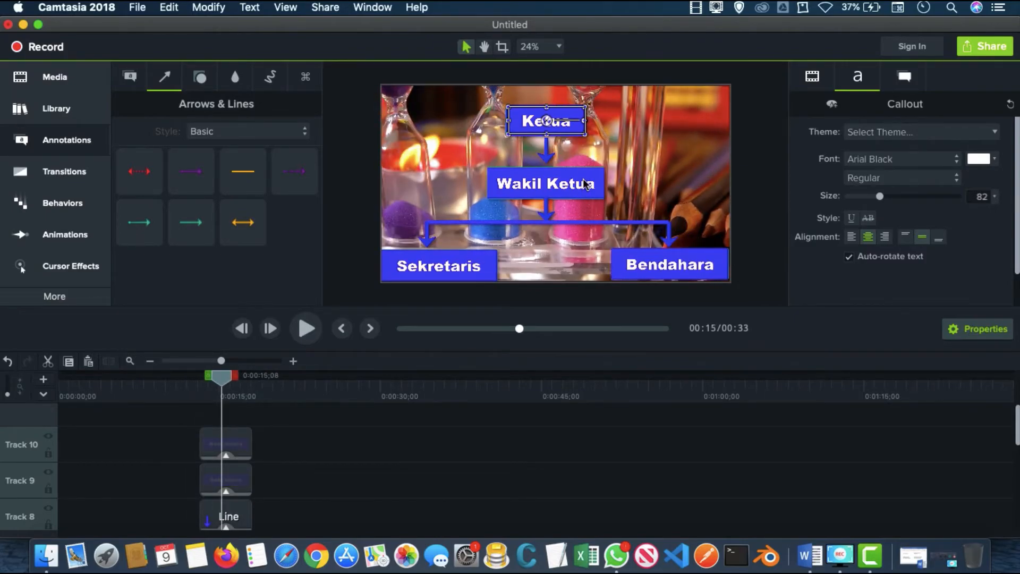
pyautogui.scroll(-5, 267, 476)
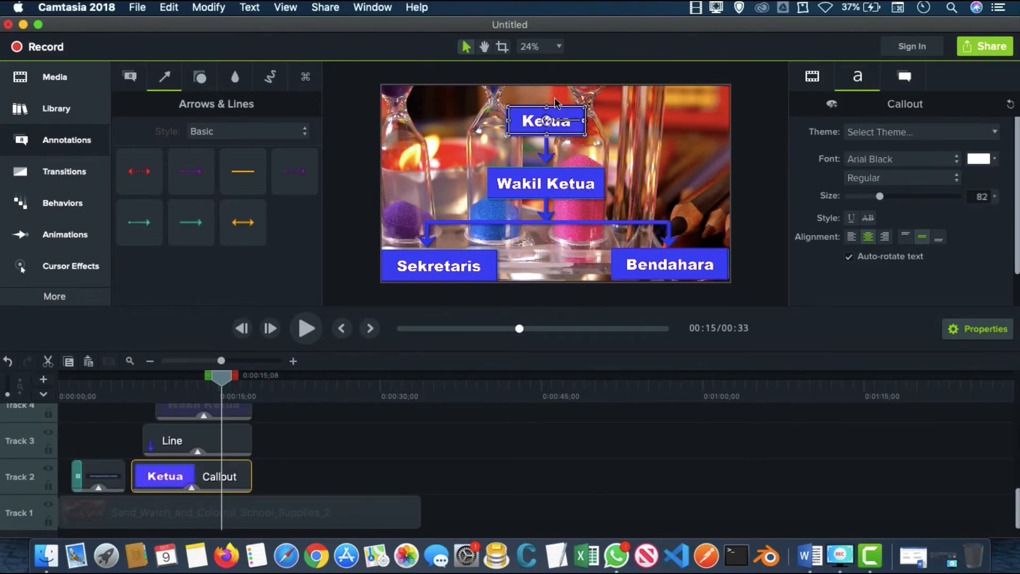
pyautogui.moveTo(226, 385); pyautogui.dragTo(173, 378)
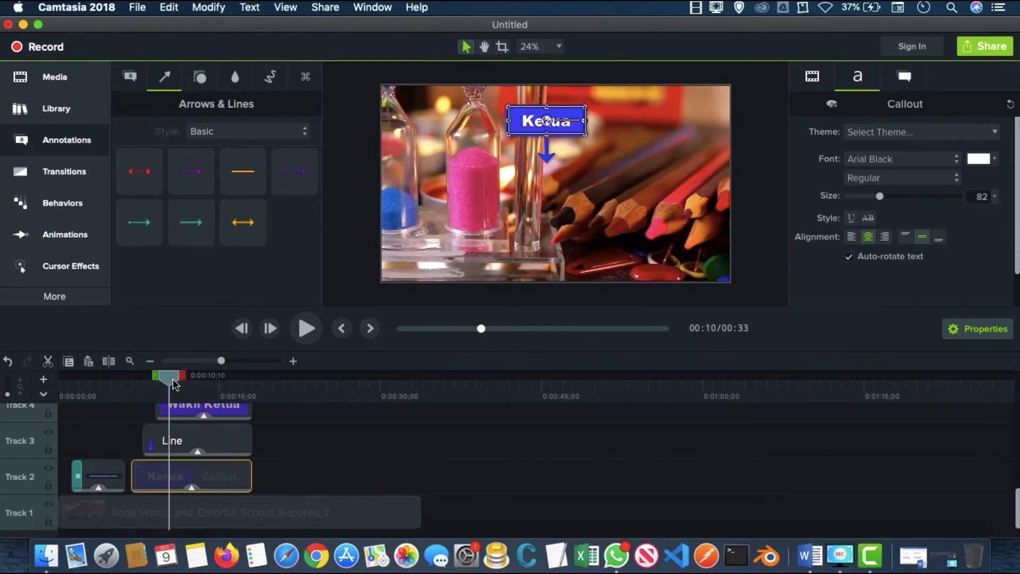
# Step: Add the transition that follows Ripple to the start of the Ketua callout and the Track 3 arrow
pyautogui.click(49, 176)
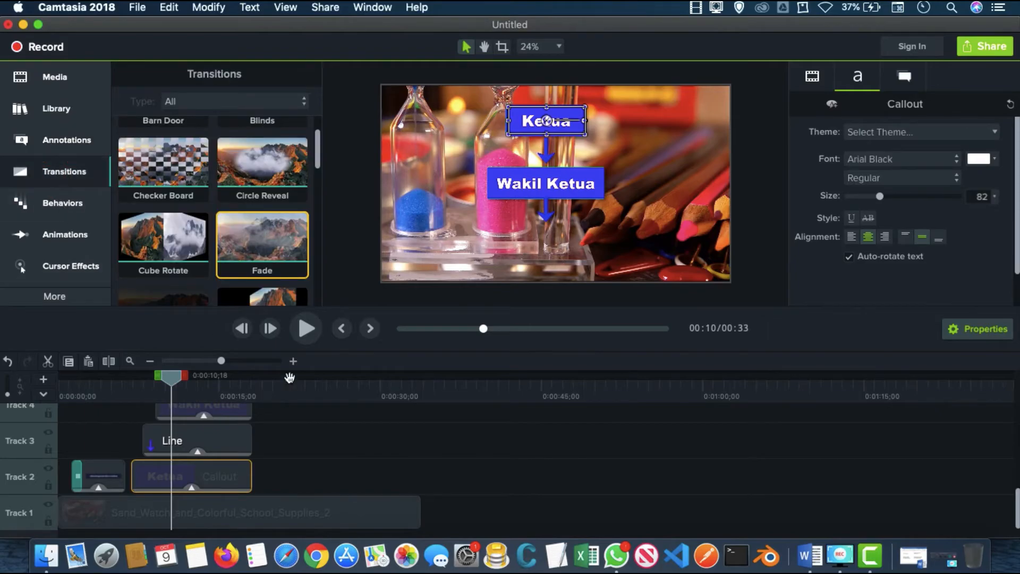
pyautogui.scroll(3, 209, 417)
pyautogui.scroll(-3, 209, 416)
pyautogui.scroll(-3, 205, 265)
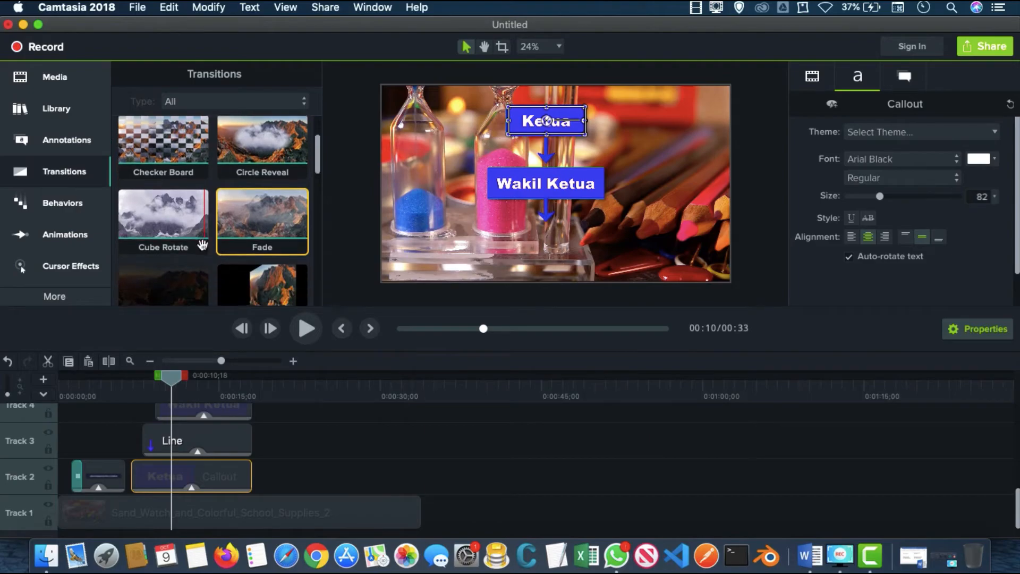
pyautogui.scroll(-5, 203, 245)
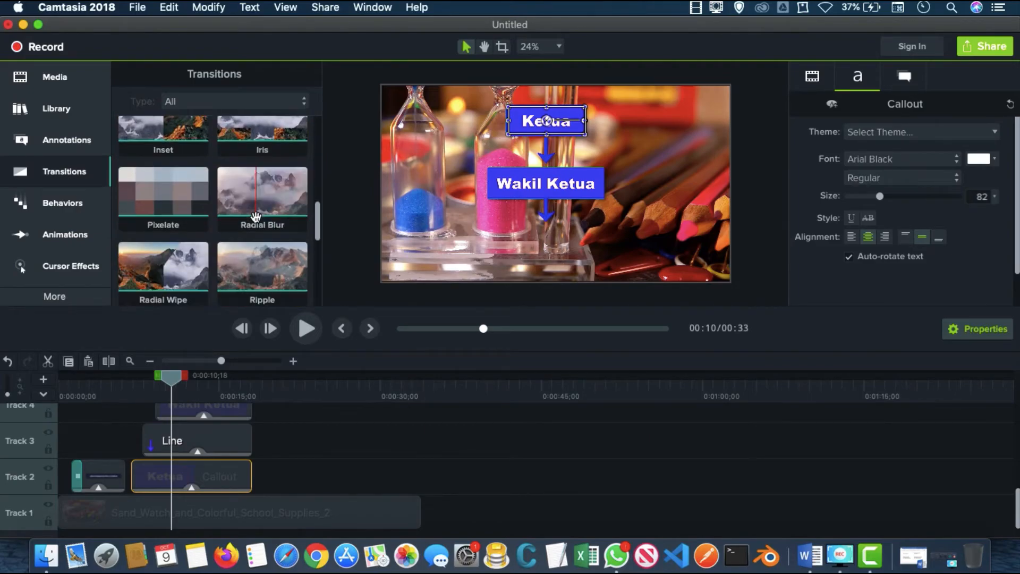
pyautogui.scroll(-1, 277, 250)
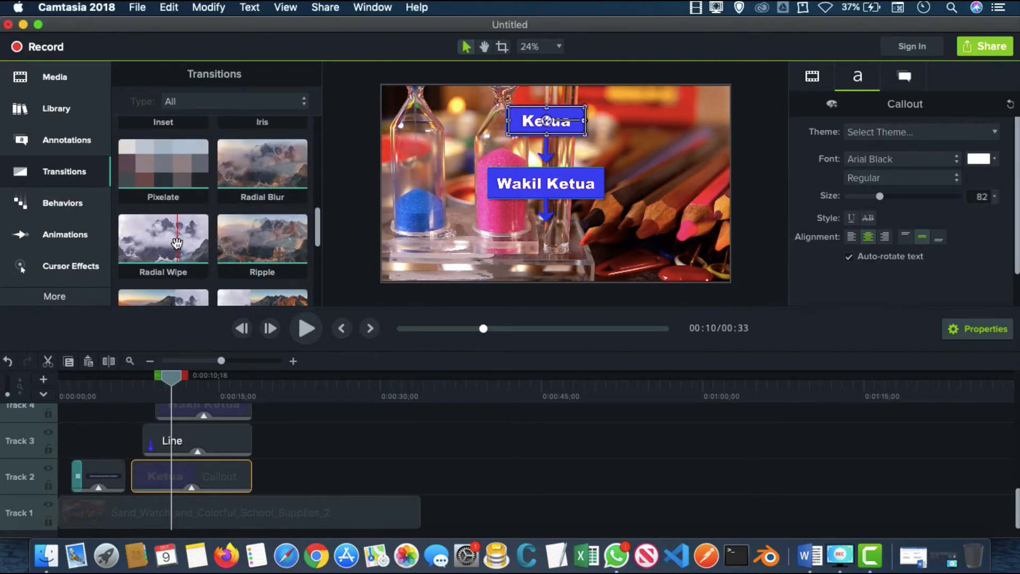
pyautogui.scroll(-1, 177, 242)
pyautogui.moveTo(169, 213); pyautogui.dragTo(137, 478)
pyautogui.moveTo(163, 285); pyautogui.dragTo(150, 439)
# Step: Add the same transition to the start of the Wakil Ketua callout, the Track 5 arrow and the Track 6 line
pyautogui.scroll(2, 176, 428)
pyautogui.moveTo(162, 336); pyautogui.dragTo(164, 470)
pyautogui.scroll(1, 165, 467)
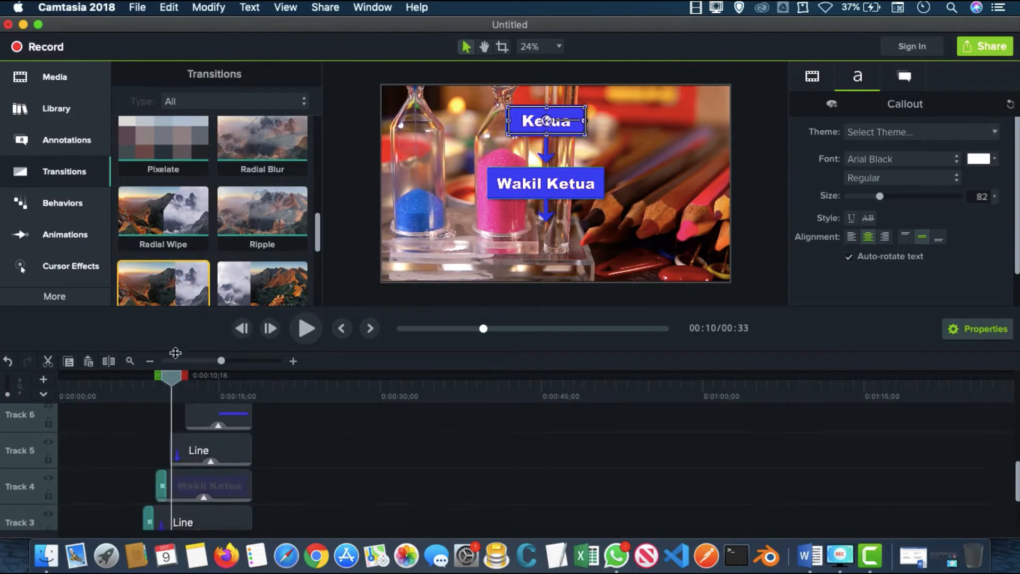
pyautogui.moveTo(163, 284); pyautogui.dragTo(183, 451)
pyautogui.scroll(1, 191, 434)
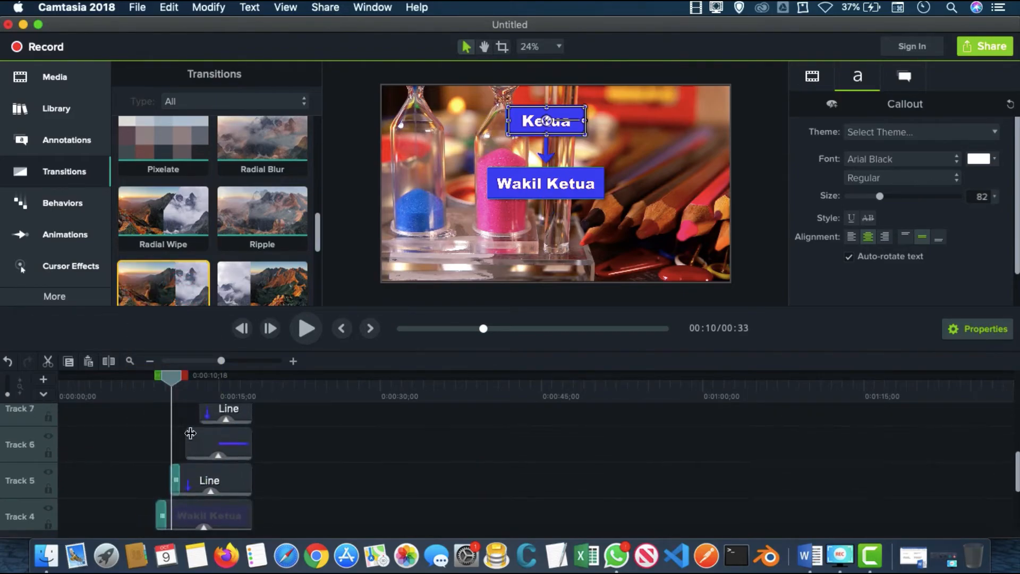
pyautogui.moveTo(167, 307); pyautogui.dragTo(190, 445)
# Step: Add the same transition to the start of the Track 7 and 8 arrows and the Sekretaris and Bendahara callouts
pyautogui.scroll(2, 191, 425)
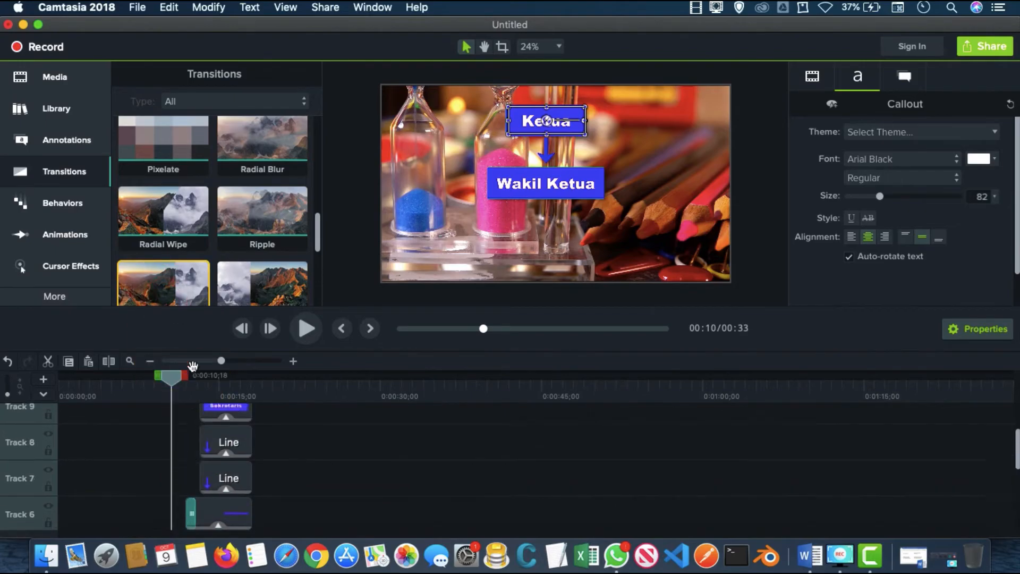
pyautogui.moveTo(182, 302); pyautogui.dragTo(206, 445)
pyautogui.scroll(1, 206, 446)
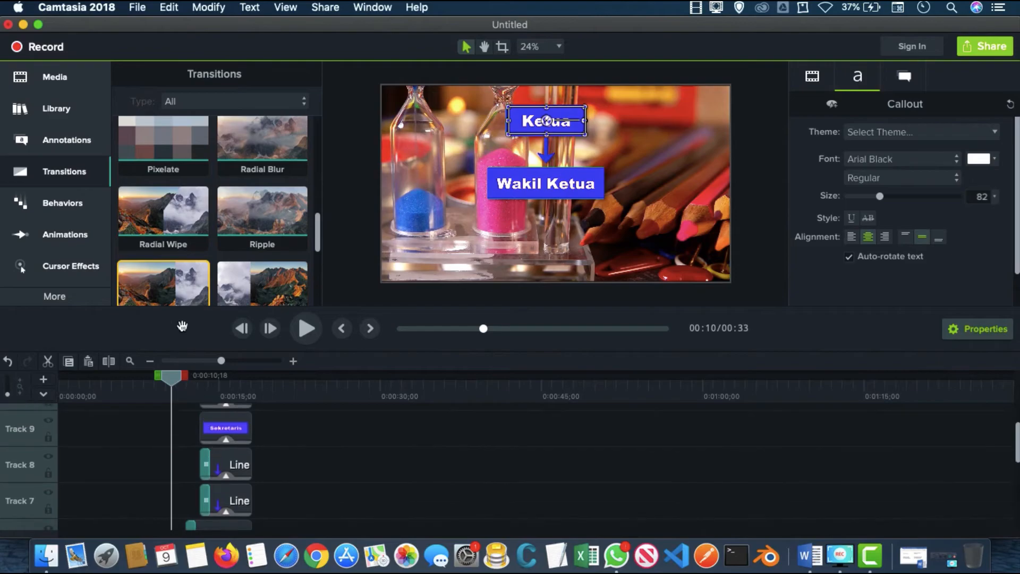
pyautogui.moveTo(174, 291); pyautogui.dragTo(206, 428)
pyautogui.scroll(1, 207, 428)
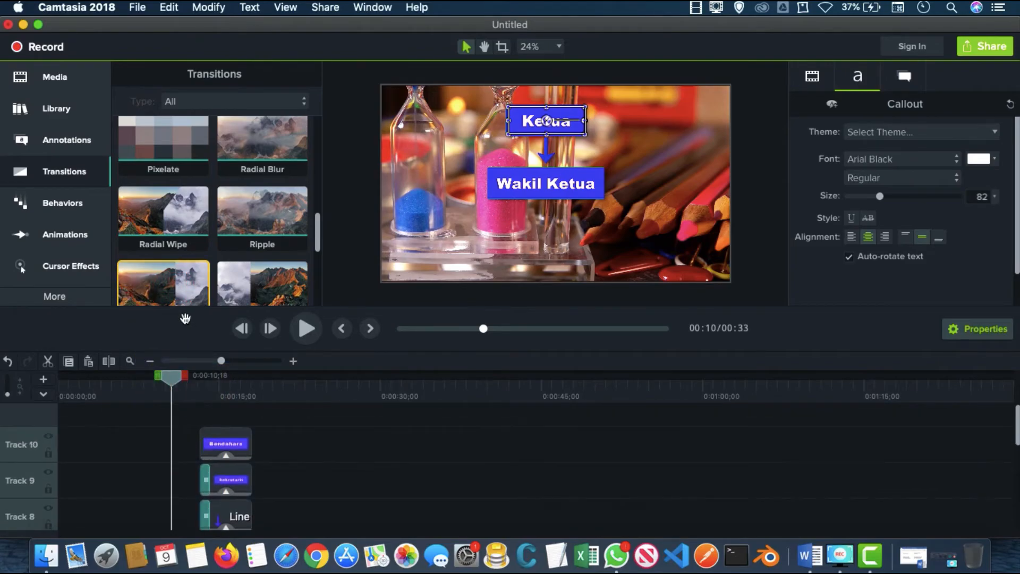
pyautogui.moveTo(178, 293); pyautogui.dragTo(207, 443)
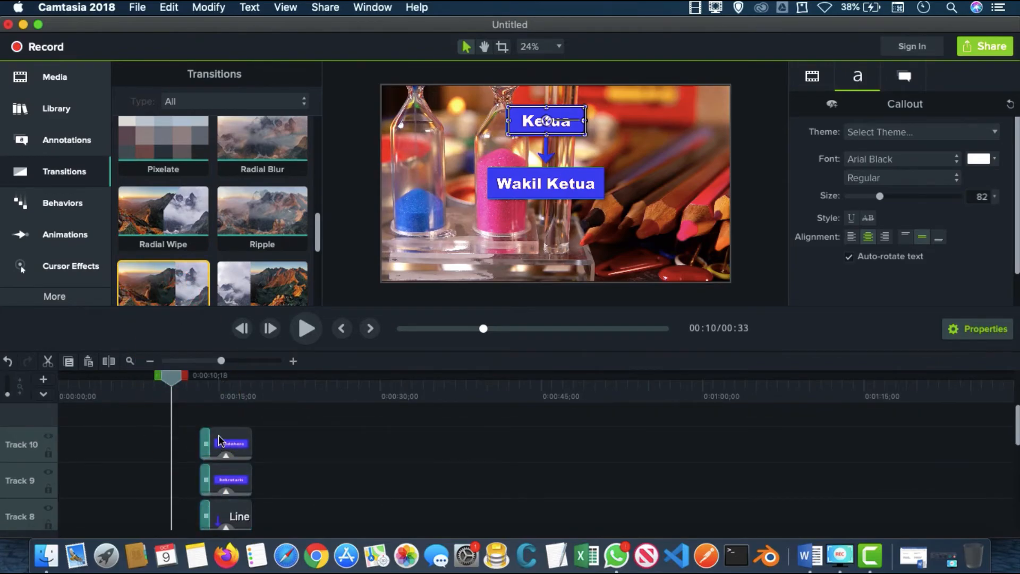
# Step: Play the chart from 0:00:06;06 to review the transitions, and scrub near the end of its clips
pyautogui.scroll(-5, 221, 440)
pyautogui.scroll(-2, 220, 440)
pyautogui.scroll(2, 220, 439)
pyautogui.moveTo(172, 377); pyautogui.dragTo(122, 379)
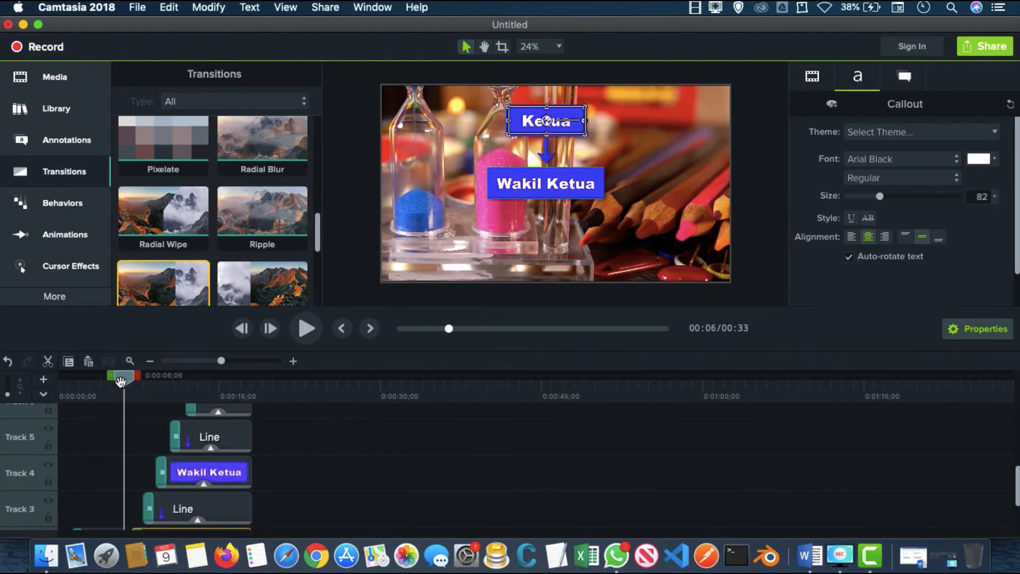
pyautogui.click(306, 330)
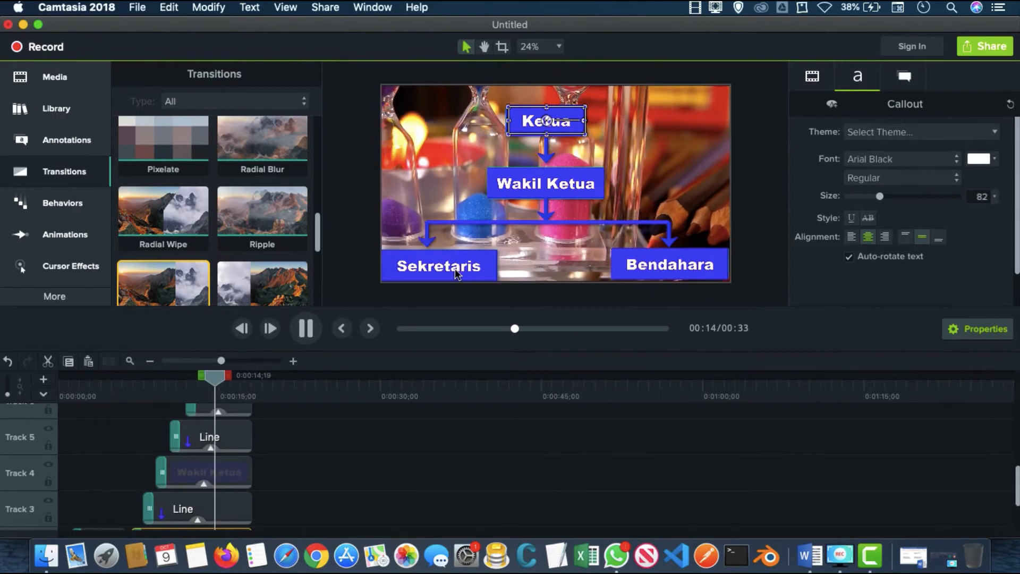
pyautogui.click(305, 328)
pyautogui.moveTo(234, 387); pyautogui.dragTo(241, 386)
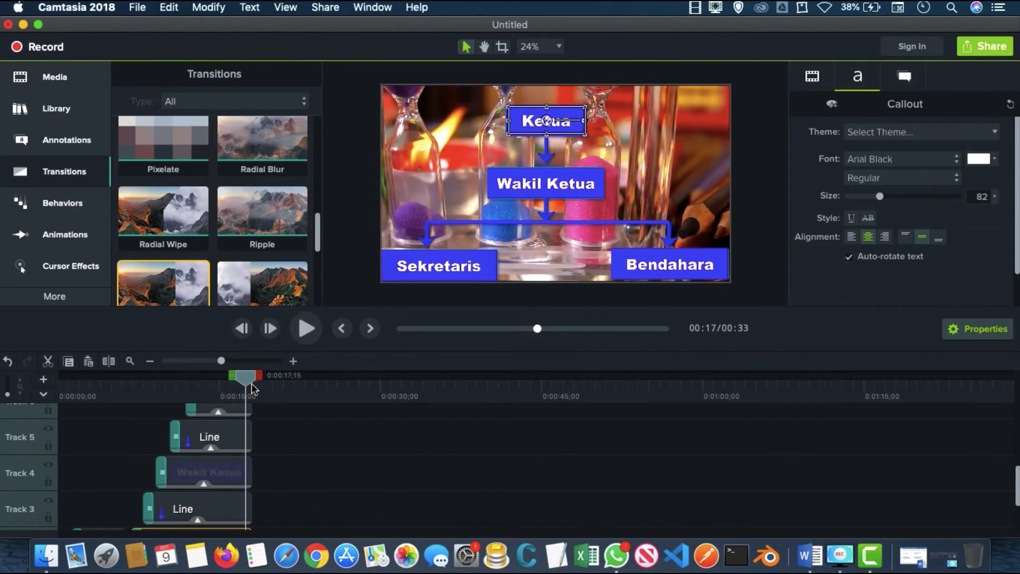
# Step: Look through the Shapes annotations and move the playhead past the chart clips to 0:00:19;08
pyautogui.click(84, 127)
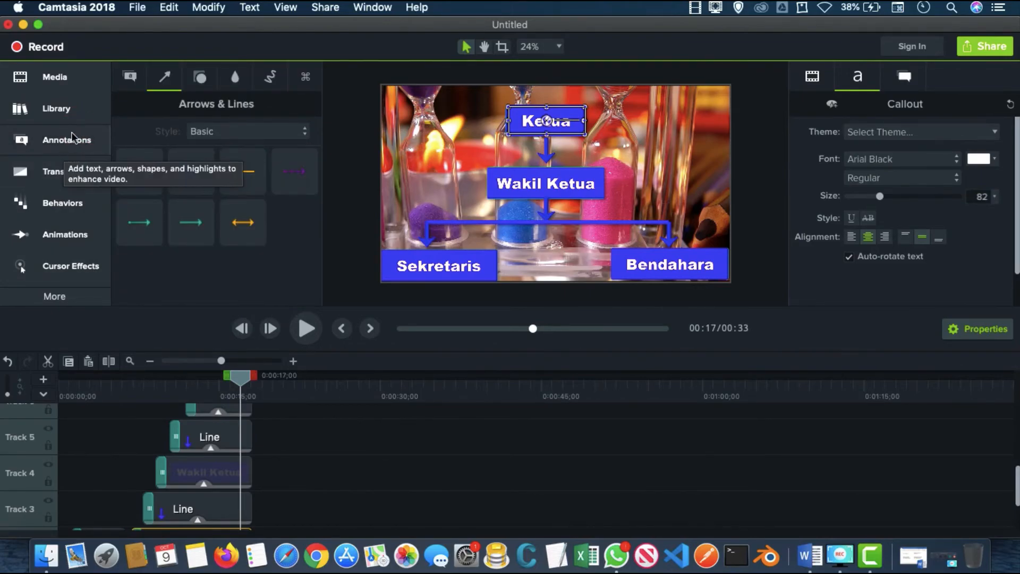
pyautogui.click(201, 77)
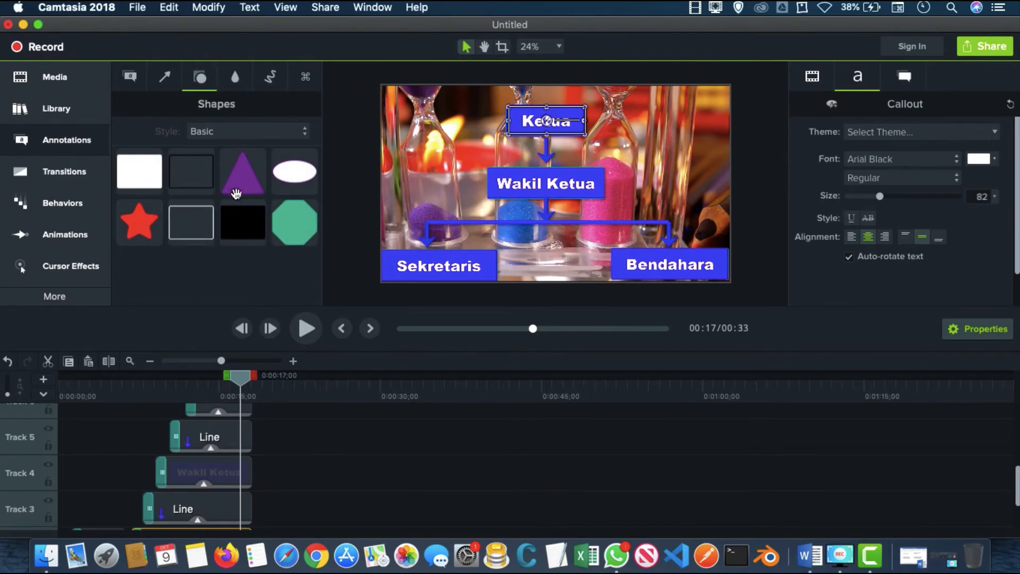
pyautogui.moveTo(247, 383); pyautogui.dragTo(264, 384)
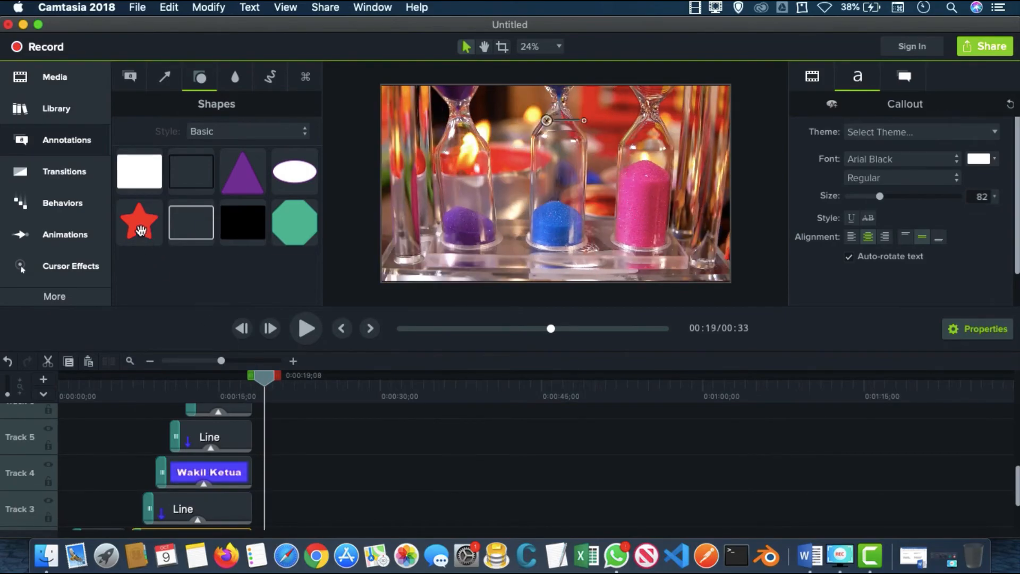
pyautogui.click(248, 175)
pyautogui.click(286, 173)
# Step: Place the first blur annotation on Track 2 at 0:00:19;08, right of the Ketua callout, and select its clip
pyautogui.click(234, 79)
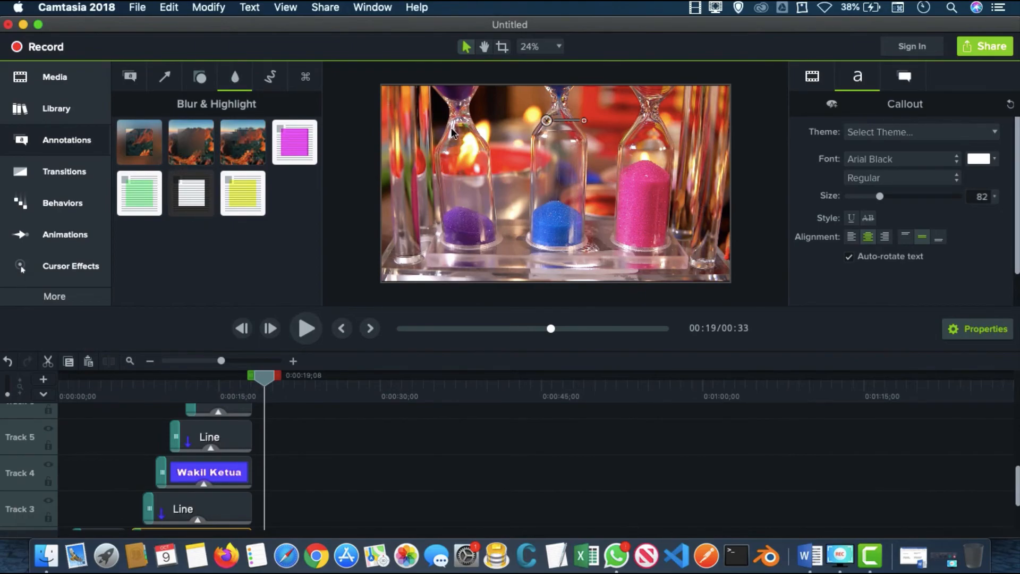
pyautogui.click(142, 144)
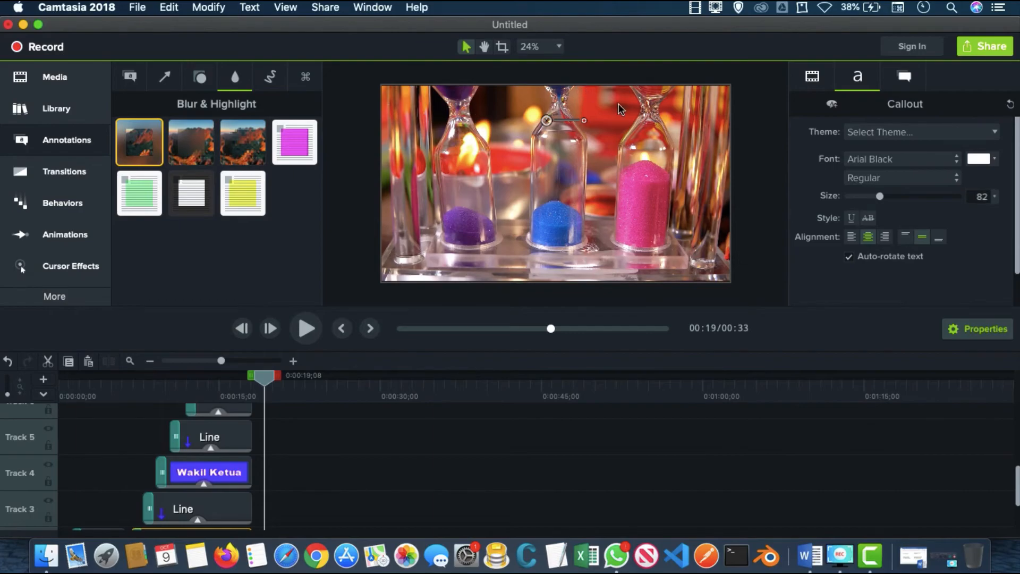
pyautogui.moveTo(148, 145)
pyautogui.mouseDown()
pyautogui.moveTo(278, 196)
pyautogui.moveTo(553, 187)
pyautogui.moveTo(474, 193)
pyautogui.moveTo(137, 148)
pyautogui.mouseUp()
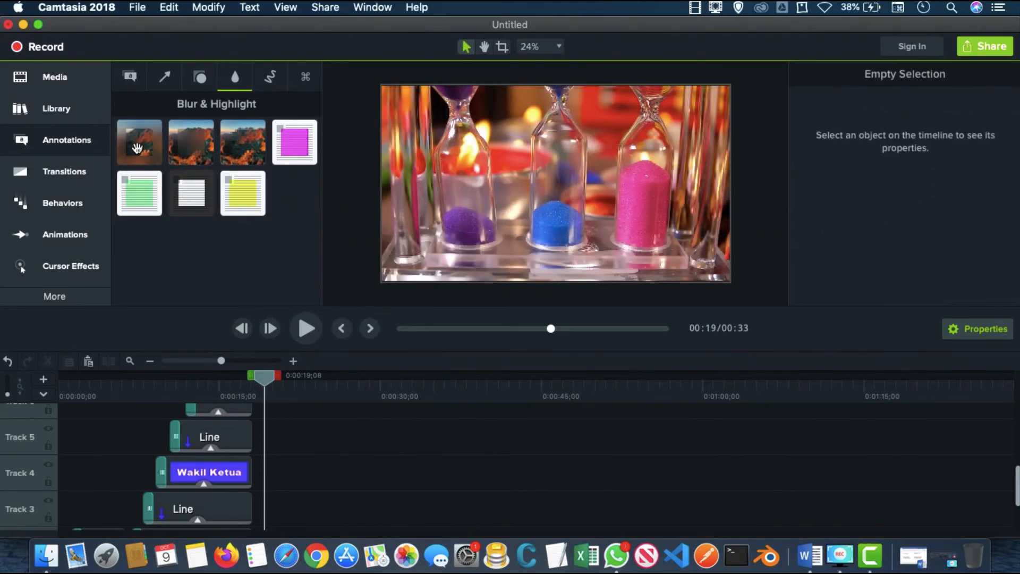
pyautogui.scroll(-3, 298, 478)
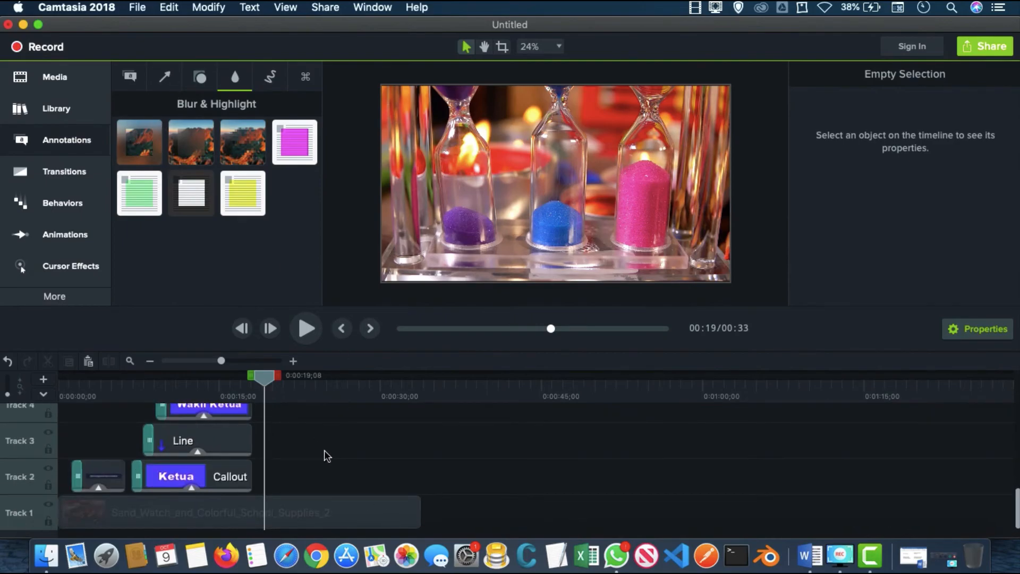
pyautogui.moveTo(151, 145); pyautogui.dragTo(263, 485)
pyautogui.click(313, 479)
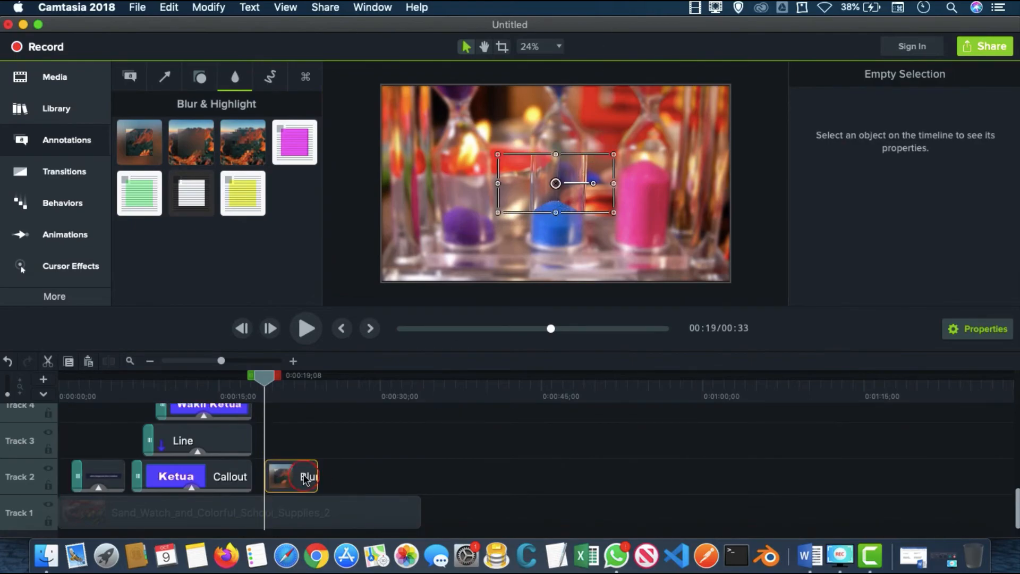
# Step: Enlarge the blur annotation's frame on the canvas so that it encloses the three hourglasses
pyautogui.moveTo(614, 212); pyautogui.dragTo(665, 252)
pyautogui.moveTo(503, 155); pyautogui.dragTo(429, 116)
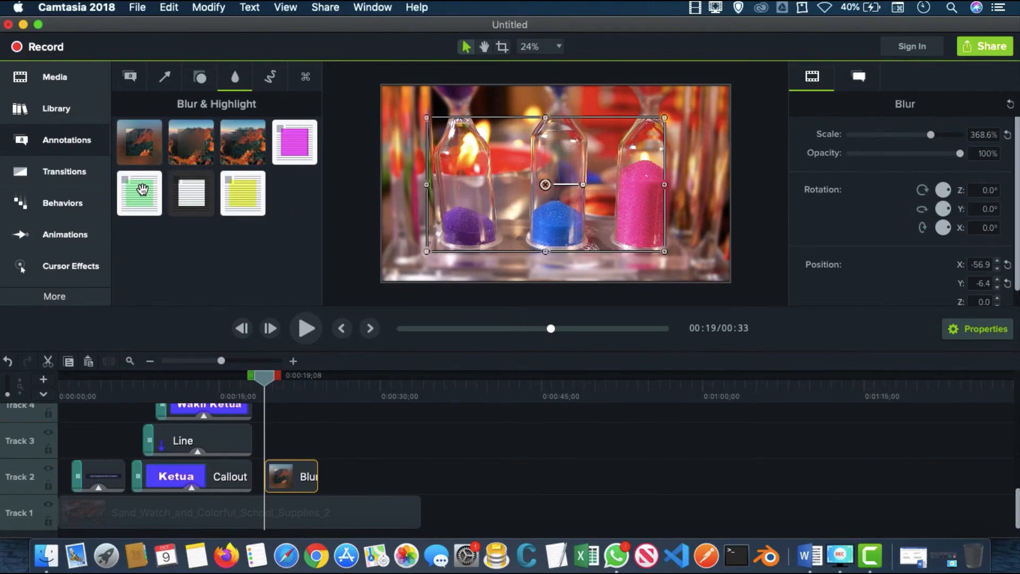
pyautogui.click(132, 199)
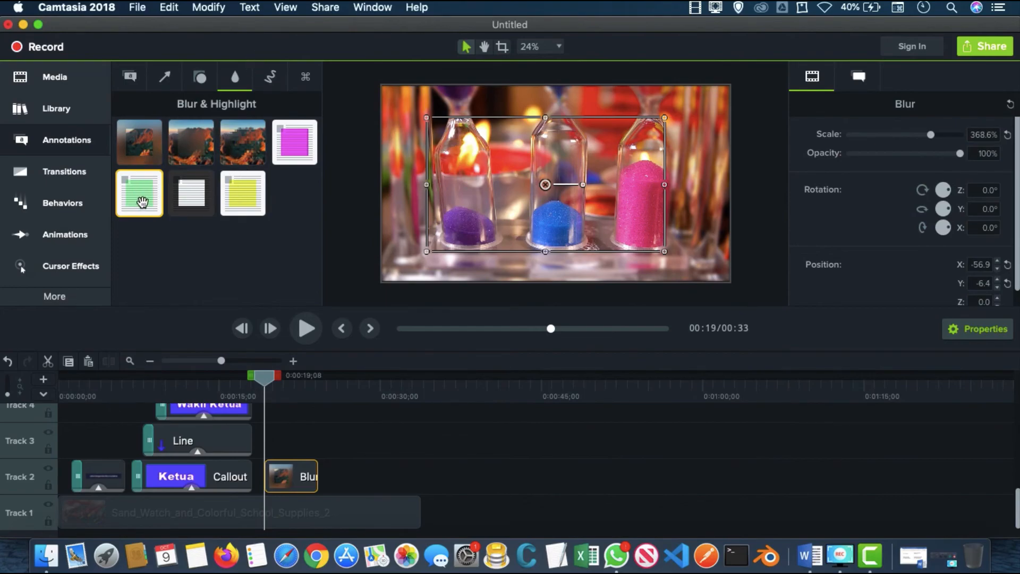
# Step: Add a check mark sketch motion annotation over the hourglasses and set its scale to 145.6%
pyautogui.click(283, 78)
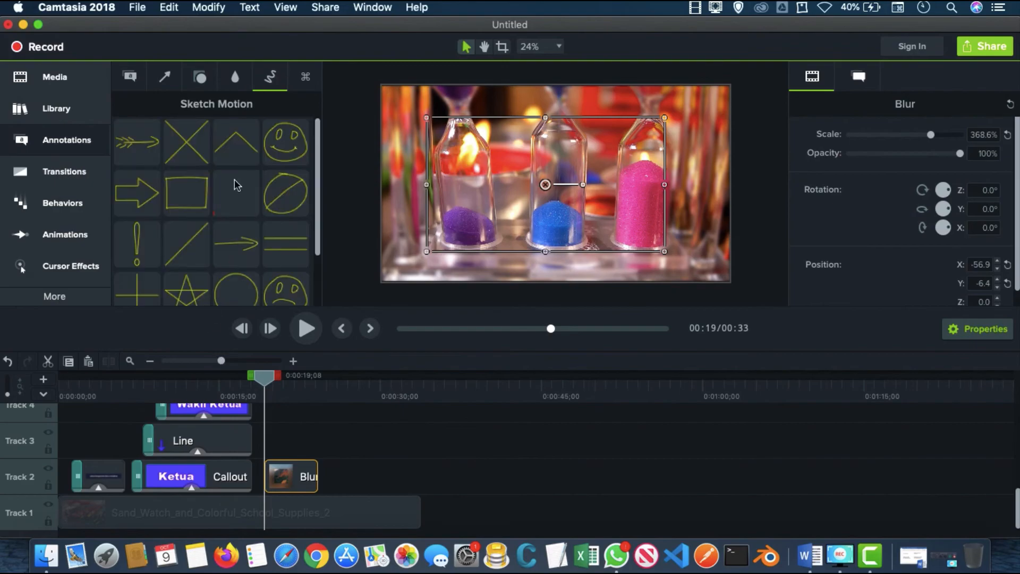
pyautogui.scroll(-1, 229, 249)
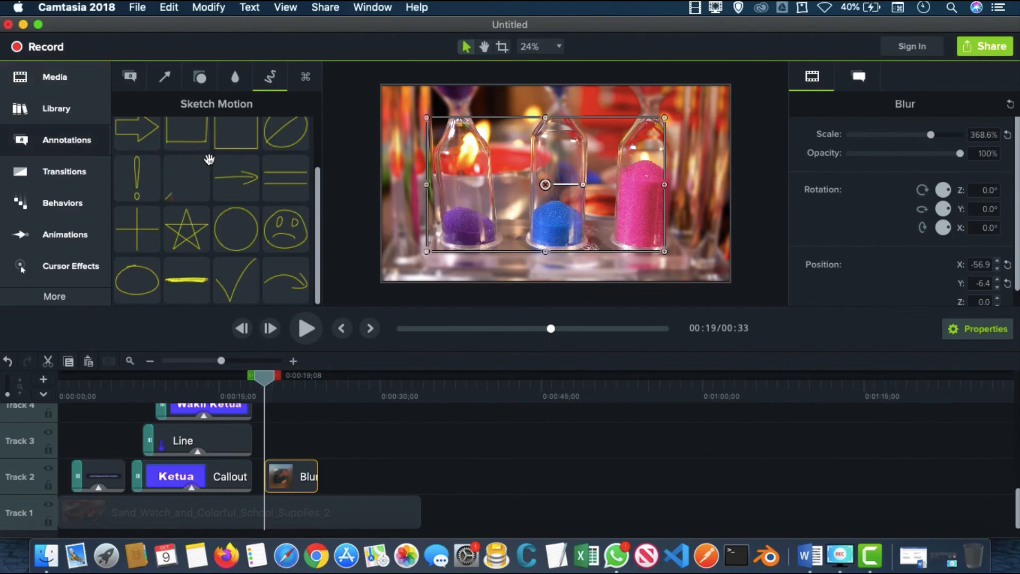
pyautogui.moveTo(244, 289)
pyautogui.mouseDown()
pyautogui.moveTo(237, 279)
pyautogui.moveTo(372, 212)
pyautogui.moveTo(650, 187)
pyautogui.moveTo(515, 180)
pyautogui.mouseUp()
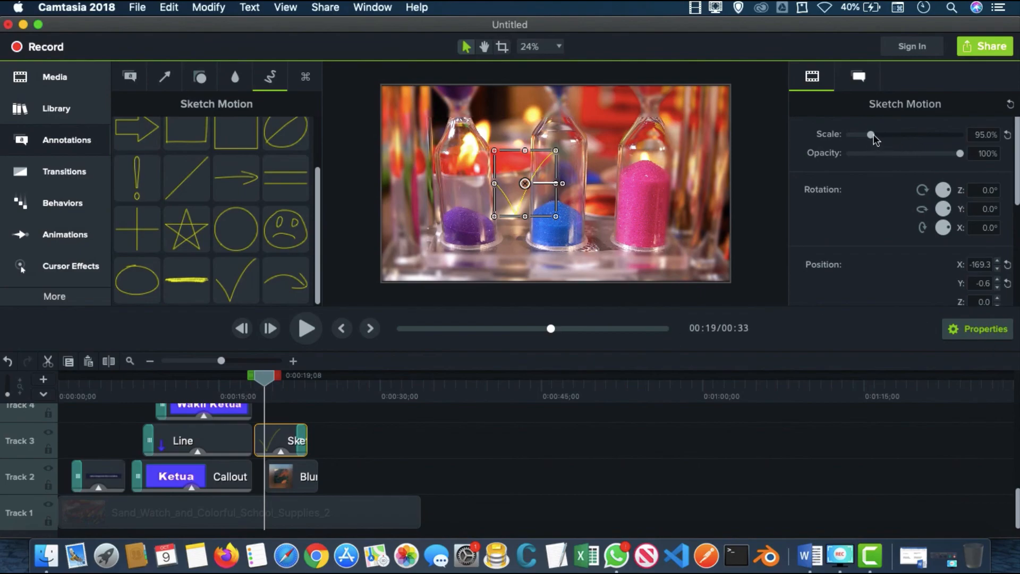
pyautogui.moveTo(874, 137)
pyautogui.mouseDown()
pyautogui.moveTo(894, 137)
pyautogui.moveTo(870, 136)
pyautogui.moveTo(894, 136)
pyautogui.moveTo(882, 136)
pyautogui.mouseUp()
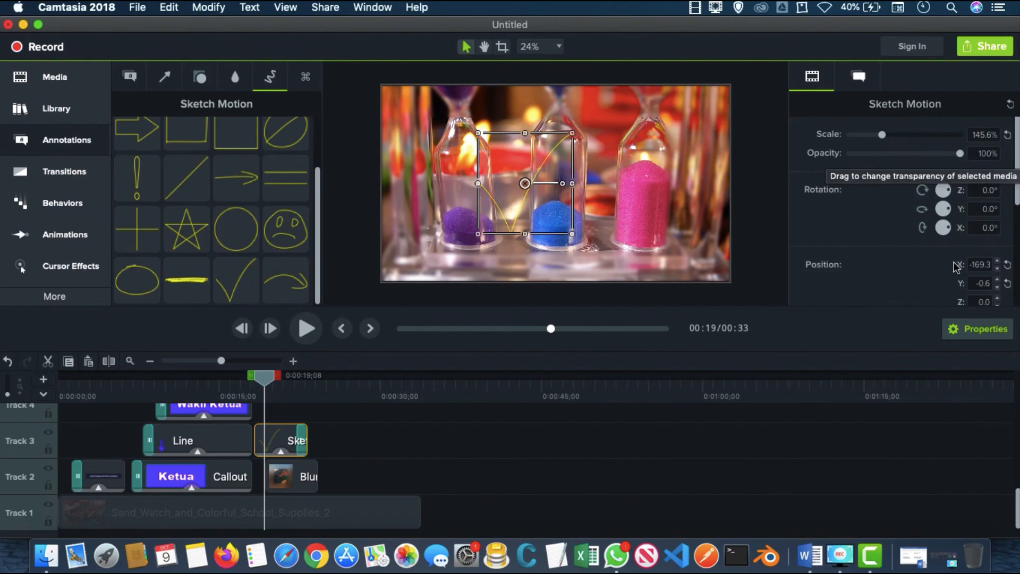
# Step: Set the check mark sketch's line thickness to 18.1
pyautogui.scroll(-3, 880, 269)
pyautogui.scroll(2, 880, 269)
pyautogui.scroll(-4, 850, 163)
pyautogui.scroll(5, 852, 151)
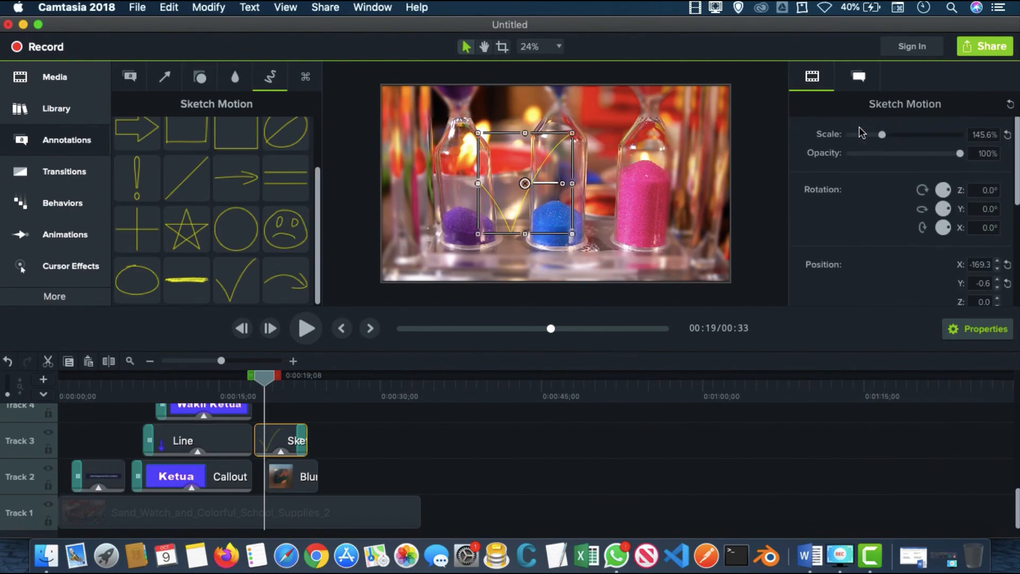
pyautogui.scroll(-8, 874, 154)
pyautogui.click(366, 431)
pyautogui.click(303, 436)
pyautogui.click(867, 78)
pyautogui.moveTo(861, 155); pyautogui.dragTo(930, 154)
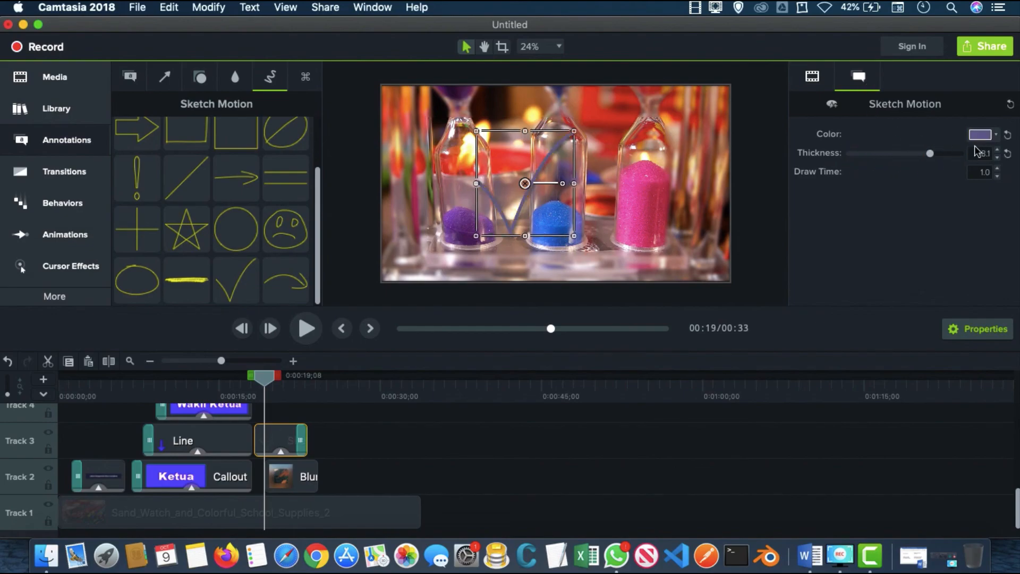
# Step: Recolour the check mark sketch to blue (RGB 20, 0, 215) and deselect it
pyautogui.click(976, 139)
pyautogui.moveTo(895, 250); pyautogui.dragTo(973, 222)
pyautogui.click(888, 126)
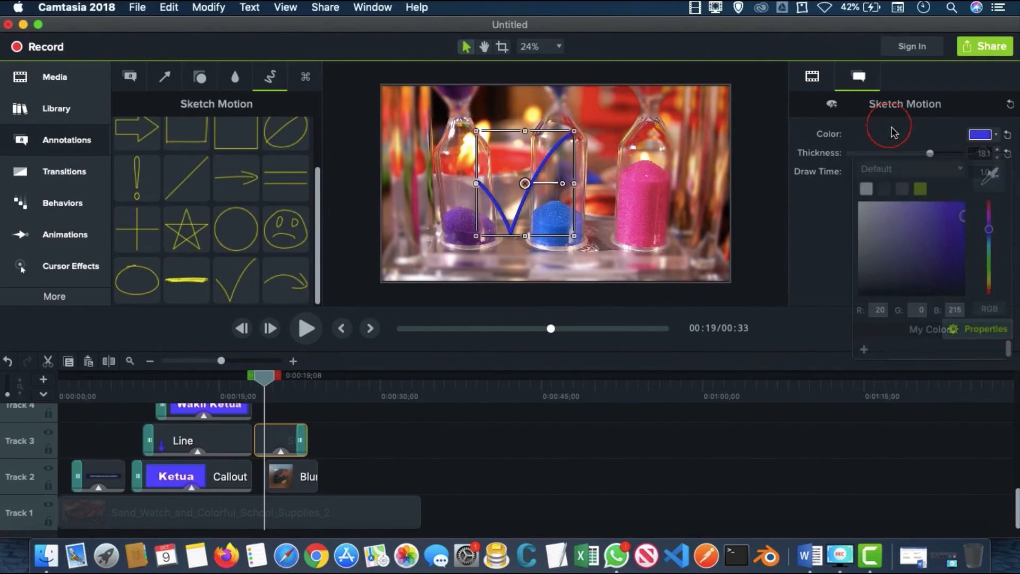
pyautogui.click(571, 301)
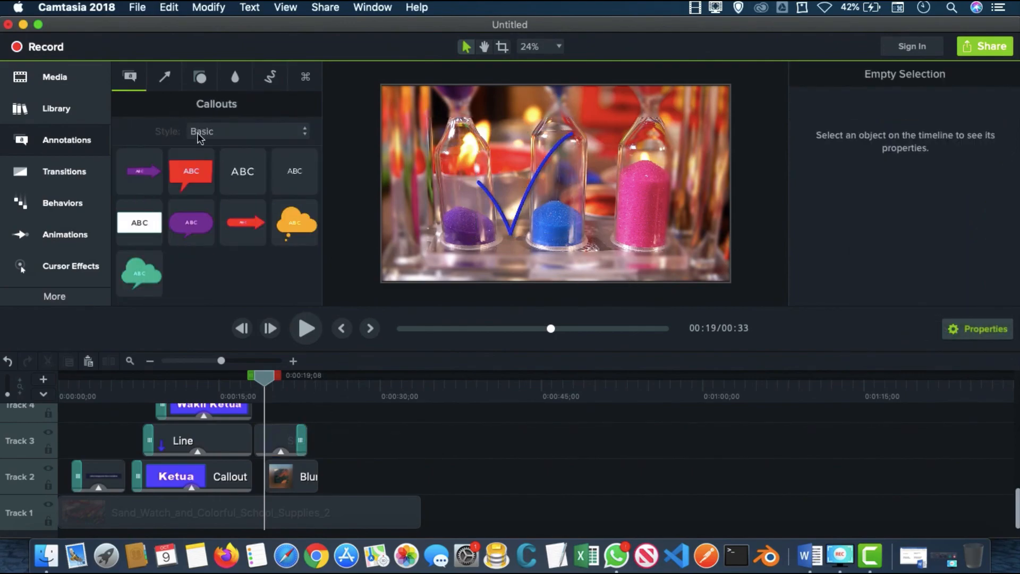